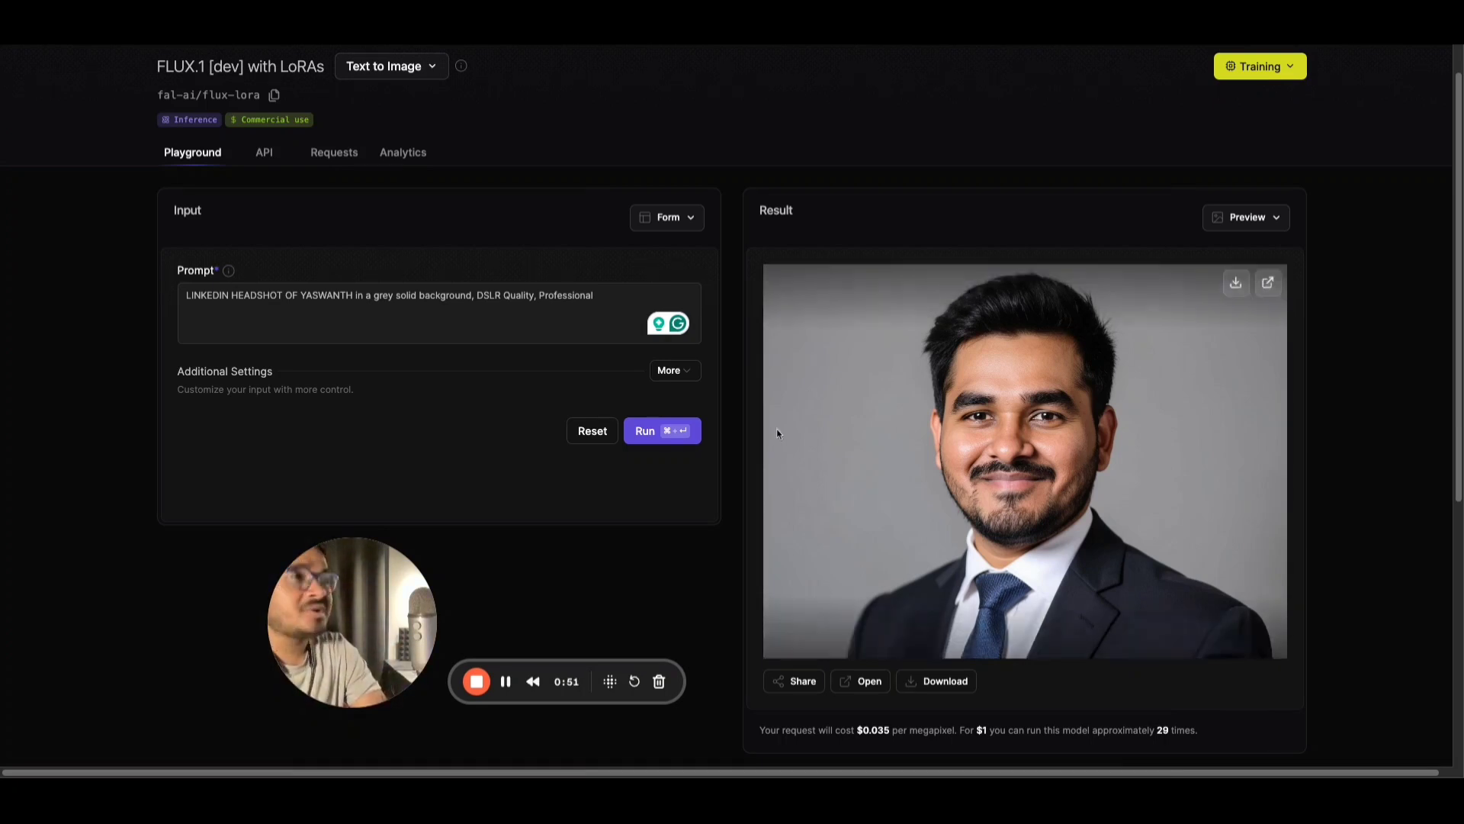
Open the Train Flux LoRA playground, showing an empty form priced at $0.005 per step.
{"action": "left_click", "coordinate": [646, 433]}
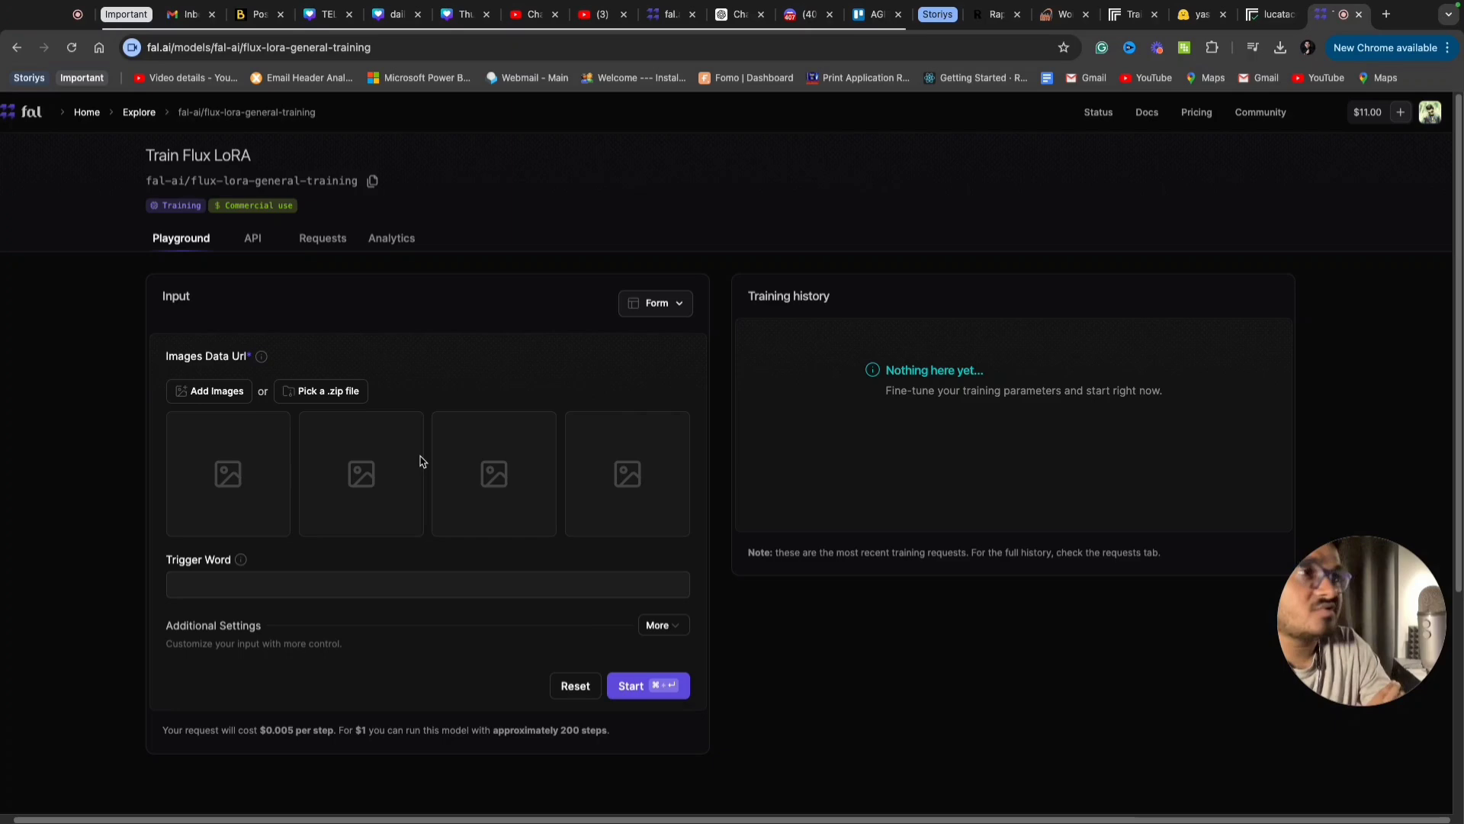
Load Archive.zip from Downloads as the training images.
{"action": "left_click", "coordinate": [341, 395]}
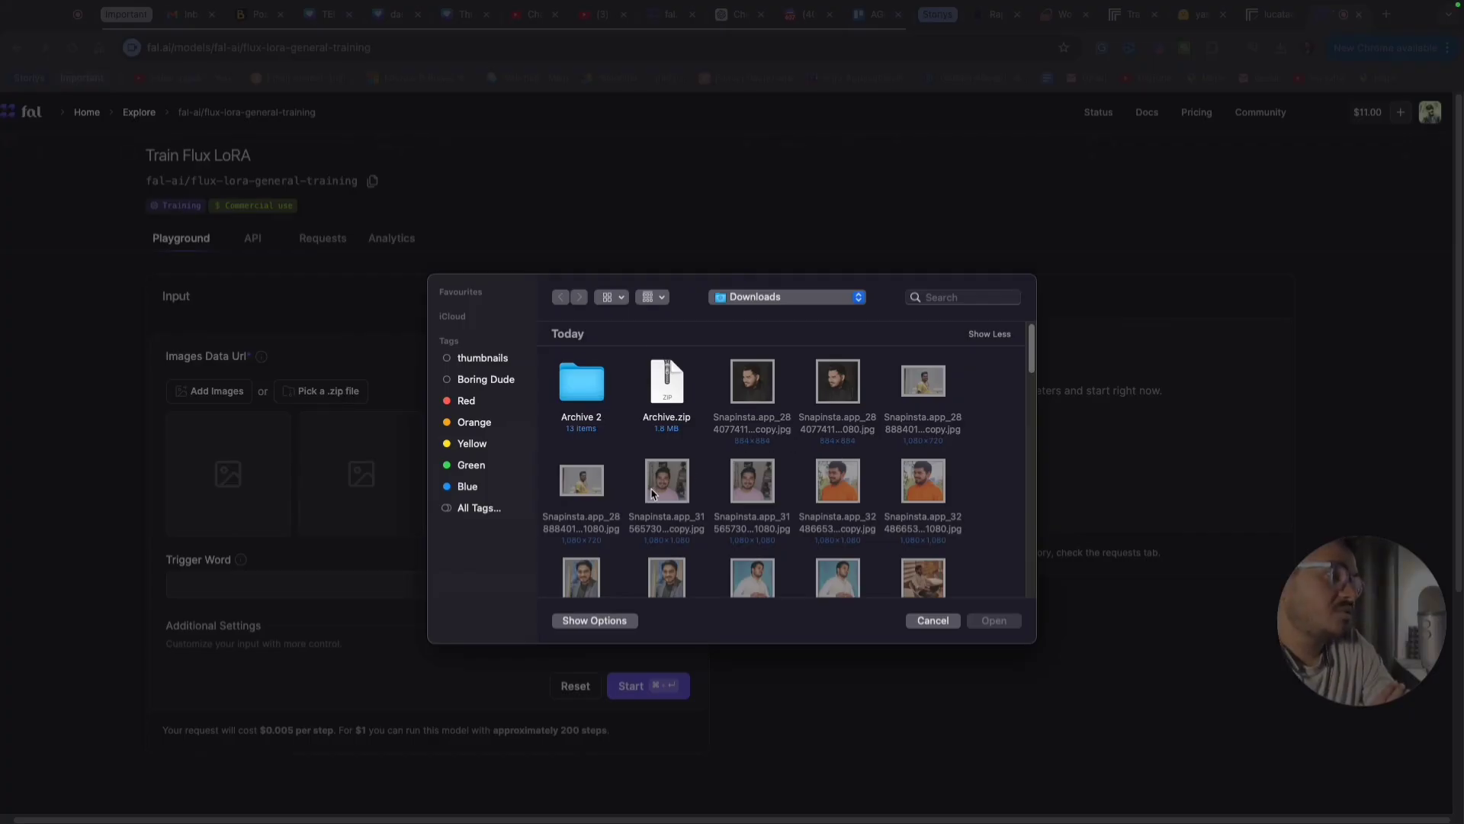
{"action": "scroll", "coordinate": [839, 511], "scroll_direction": "down", "scroll_amount": 3}
{"action": "scroll", "coordinate": [845, 522], "scroll_direction": "up", "scroll_amount": 3}
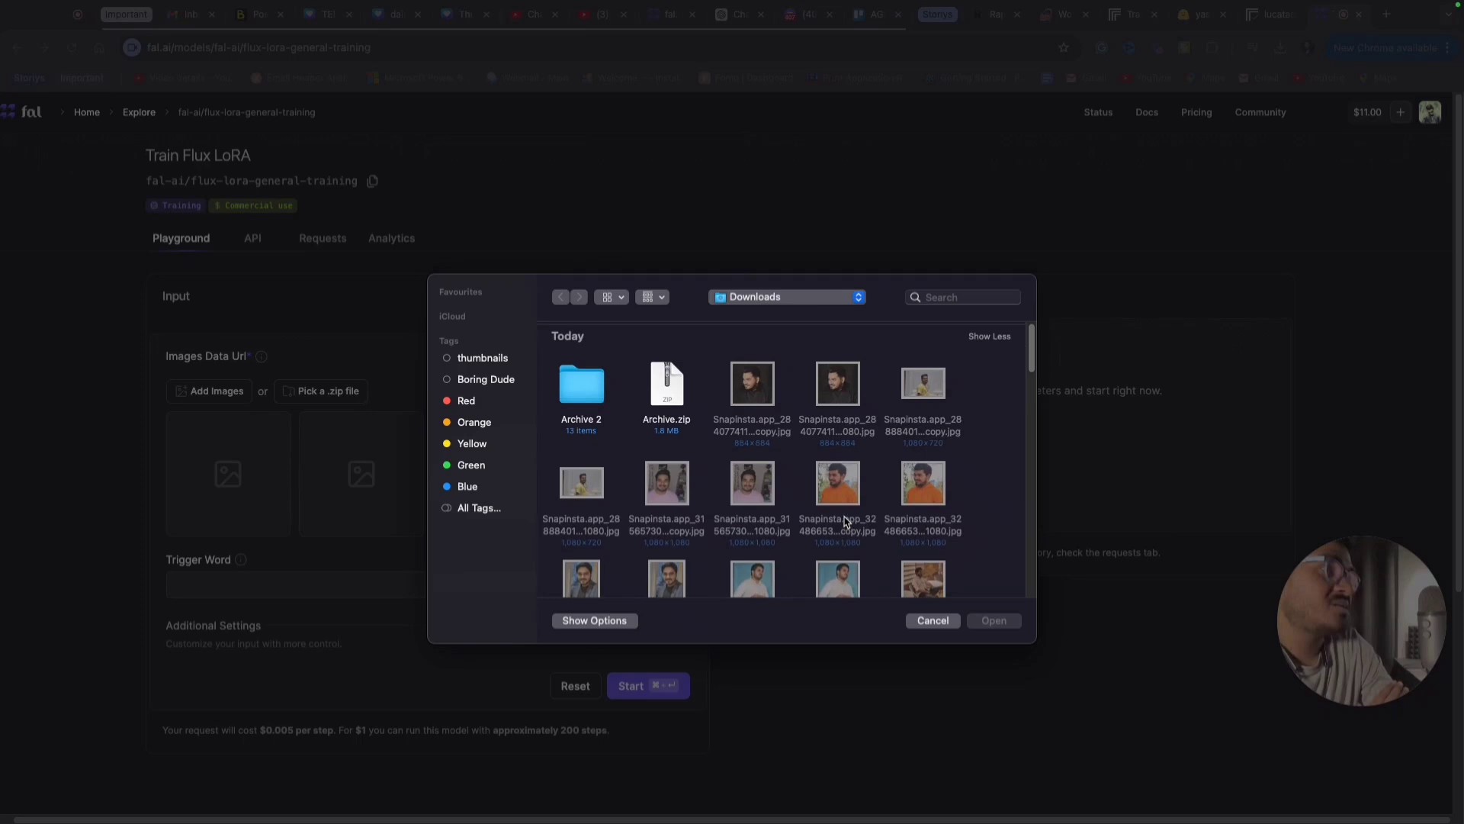
{"action": "left_click", "coordinate": [667, 390]}
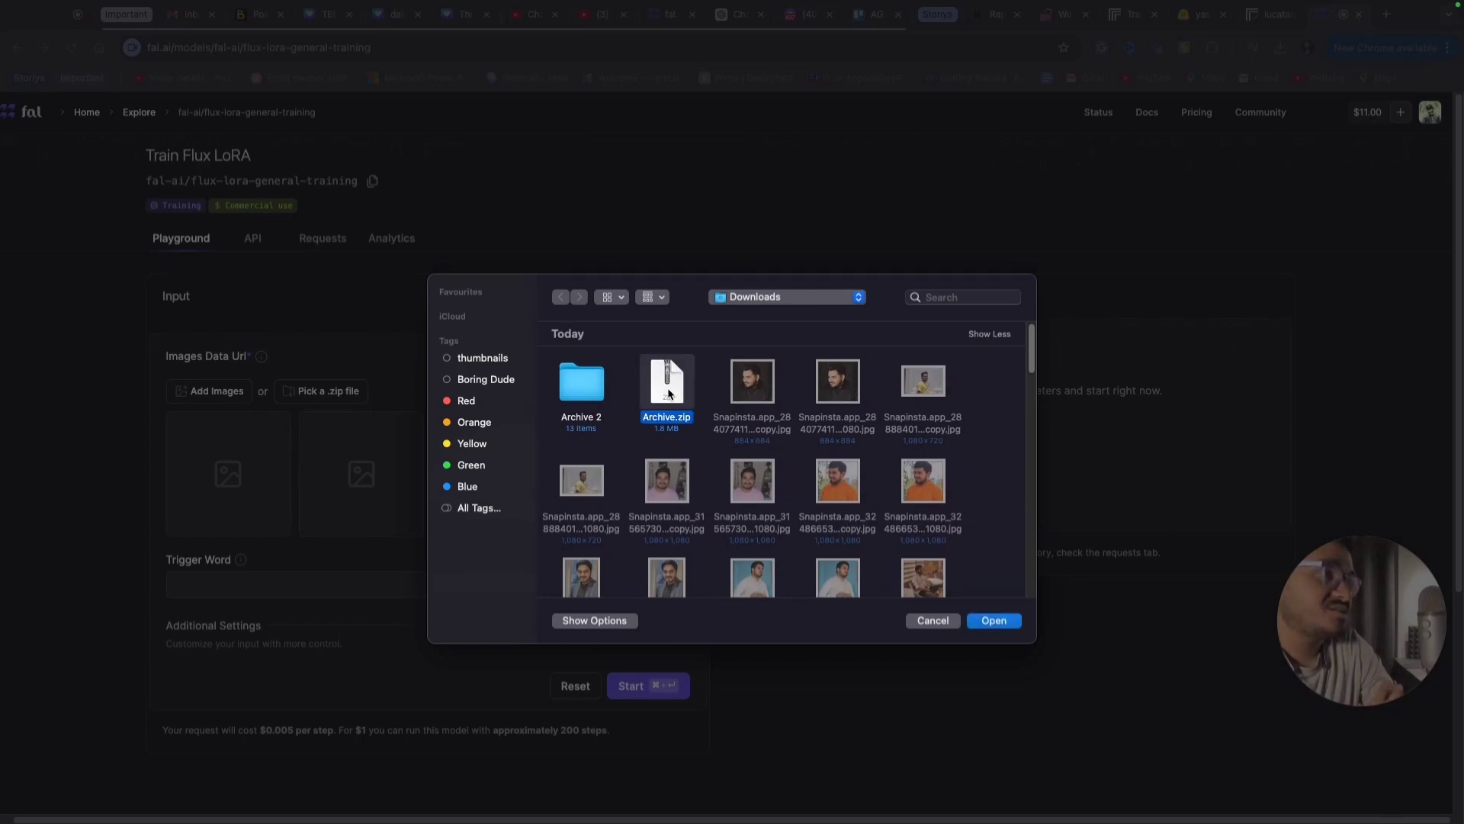
{"action": "left_click", "coordinate": [988, 621]}
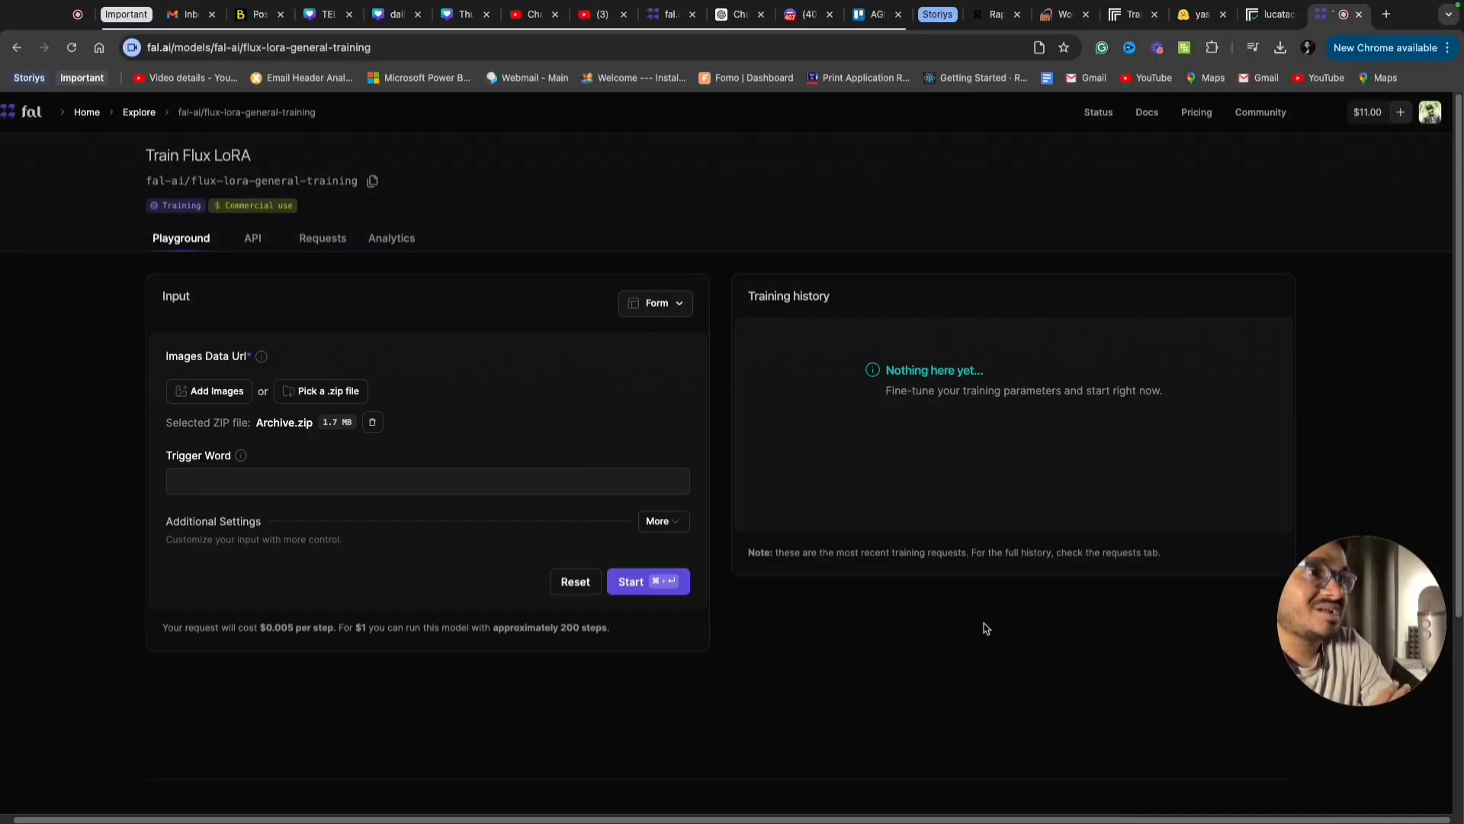
Enter the person's name in capitals as the Trigger Word.
{"action": "left_click", "coordinate": [336, 478]}
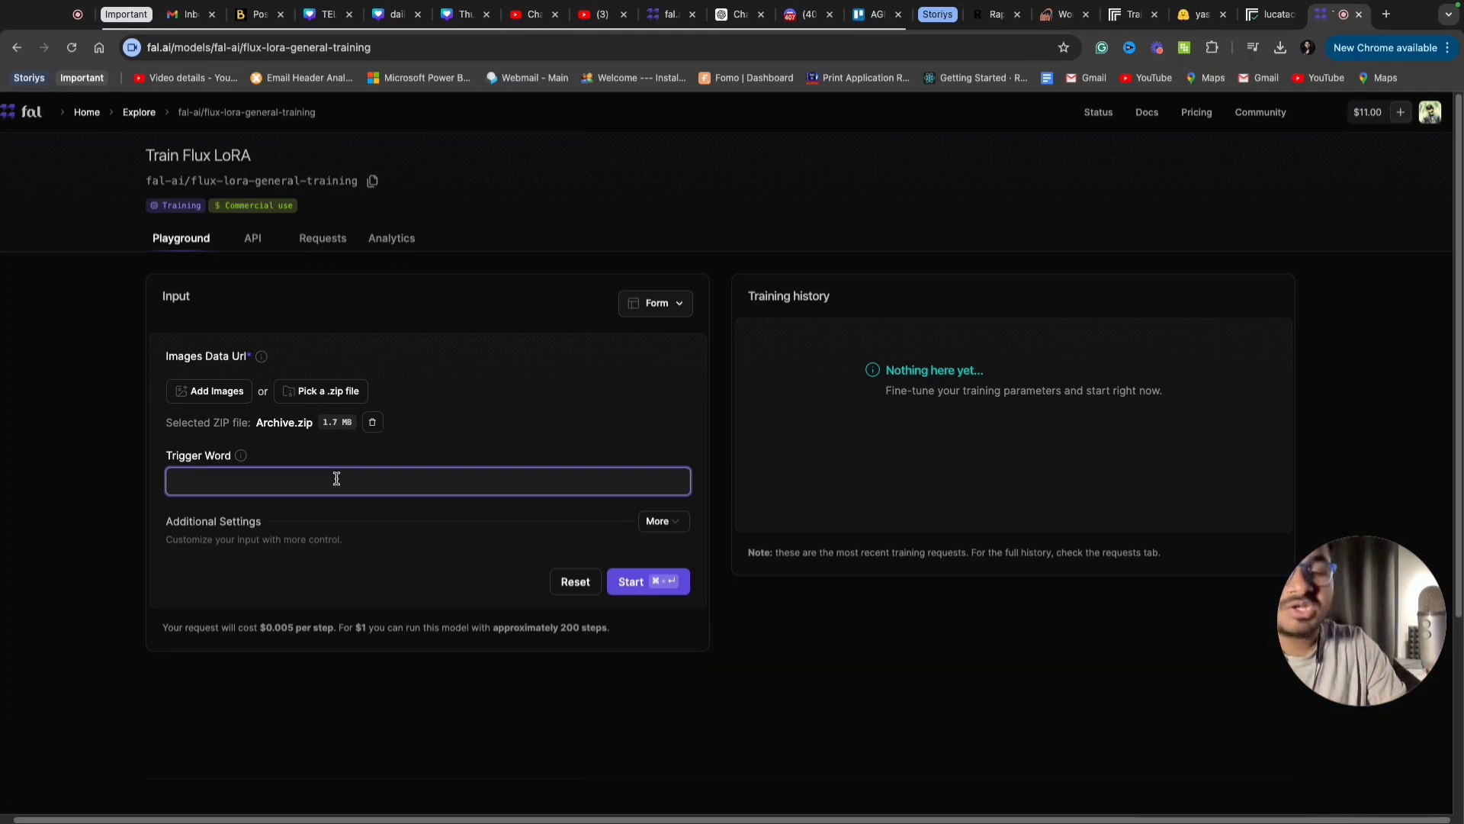
{"action": "key", "text": "Caps_Lock"}
{"action": "type", "text": "YASWA"}
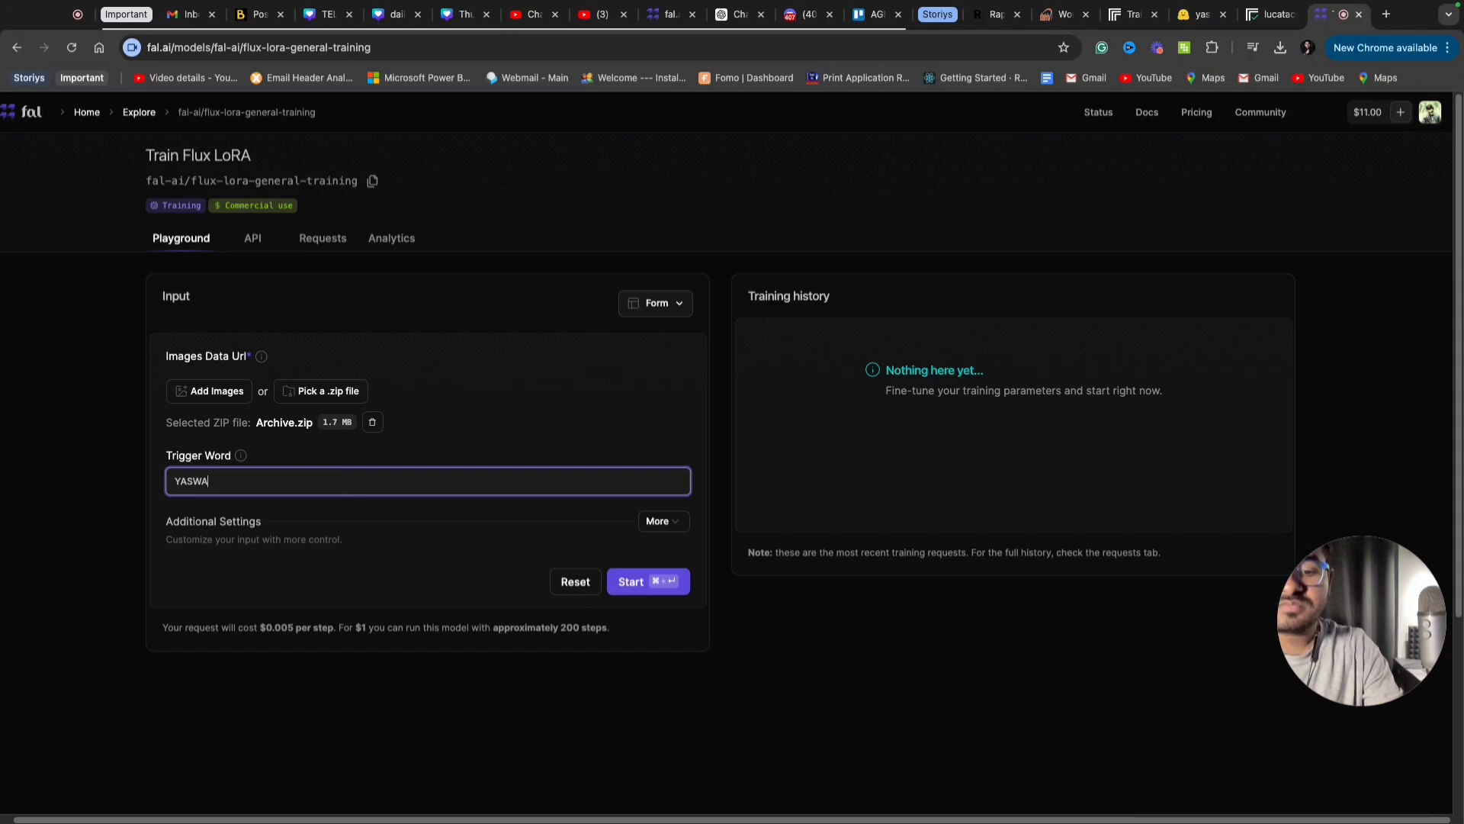
{"action": "type", "text": "NTH"}
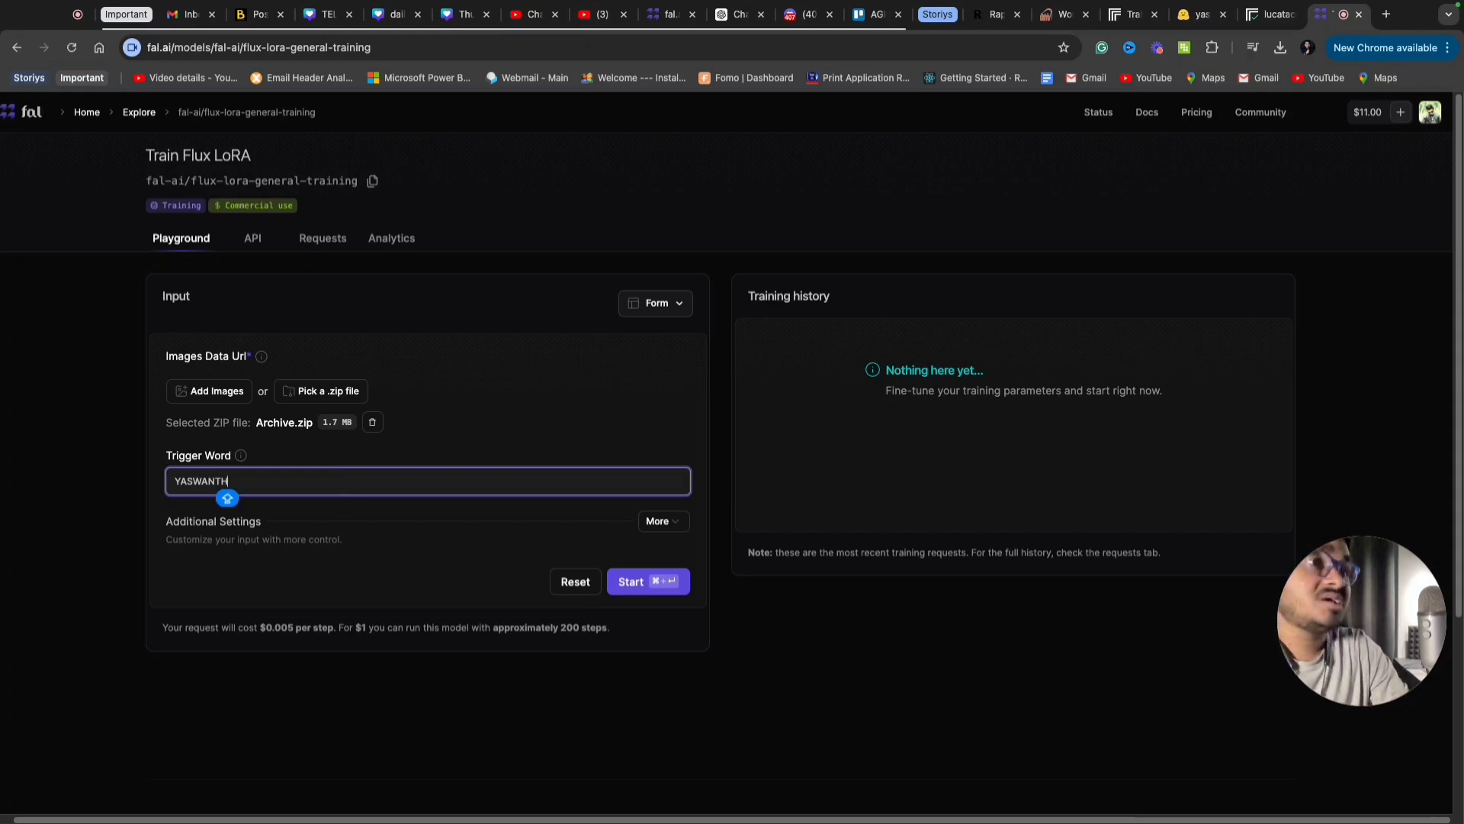
Set training Steps to 1000 under additional settings and start the LoRA training run.
{"action": "left_click", "coordinate": [665, 522]}
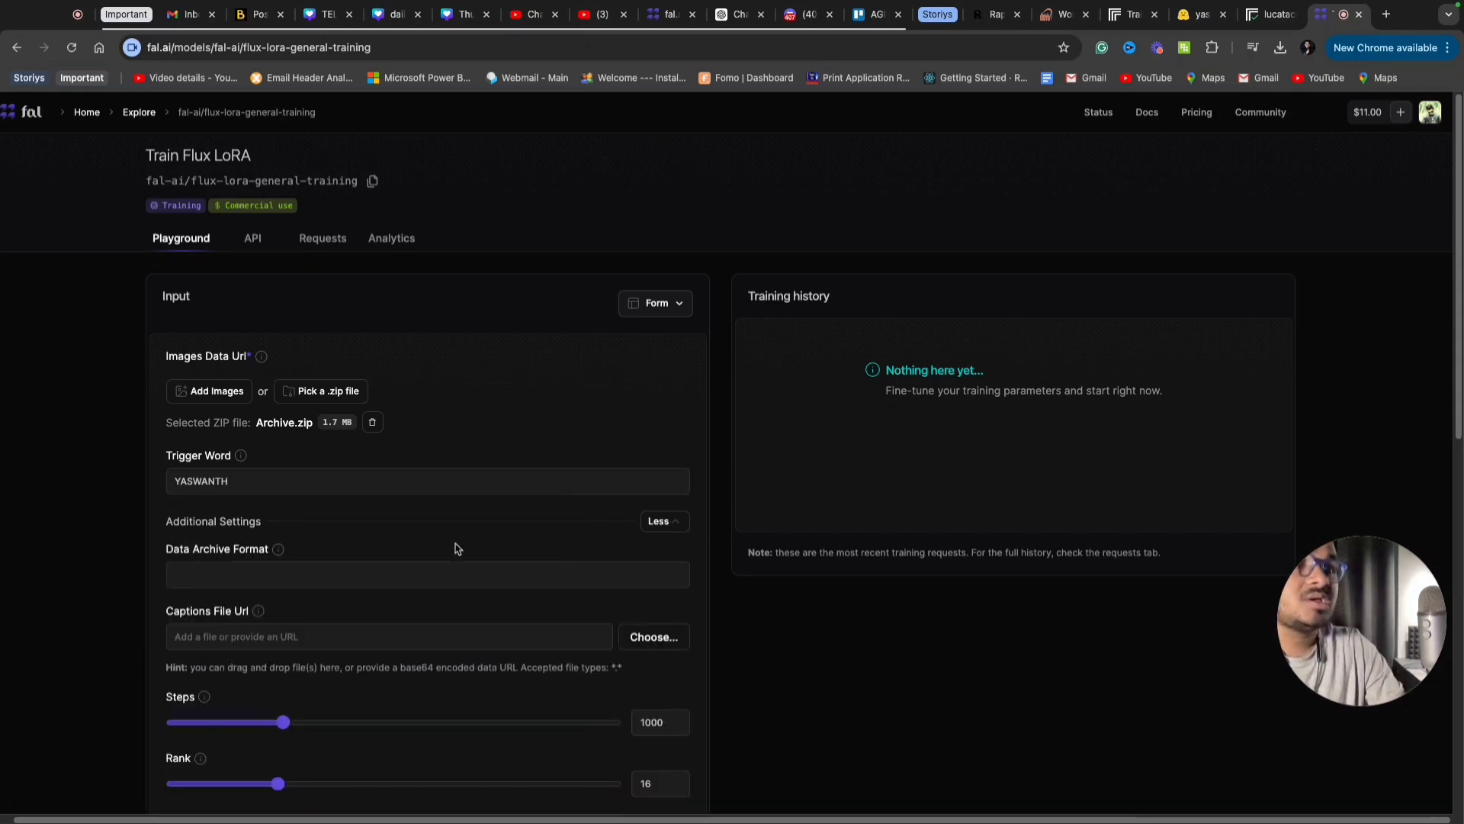
{"action": "scroll", "coordinate": [330, 618], "scroll_direction": "down", "scroll_amount": 3}
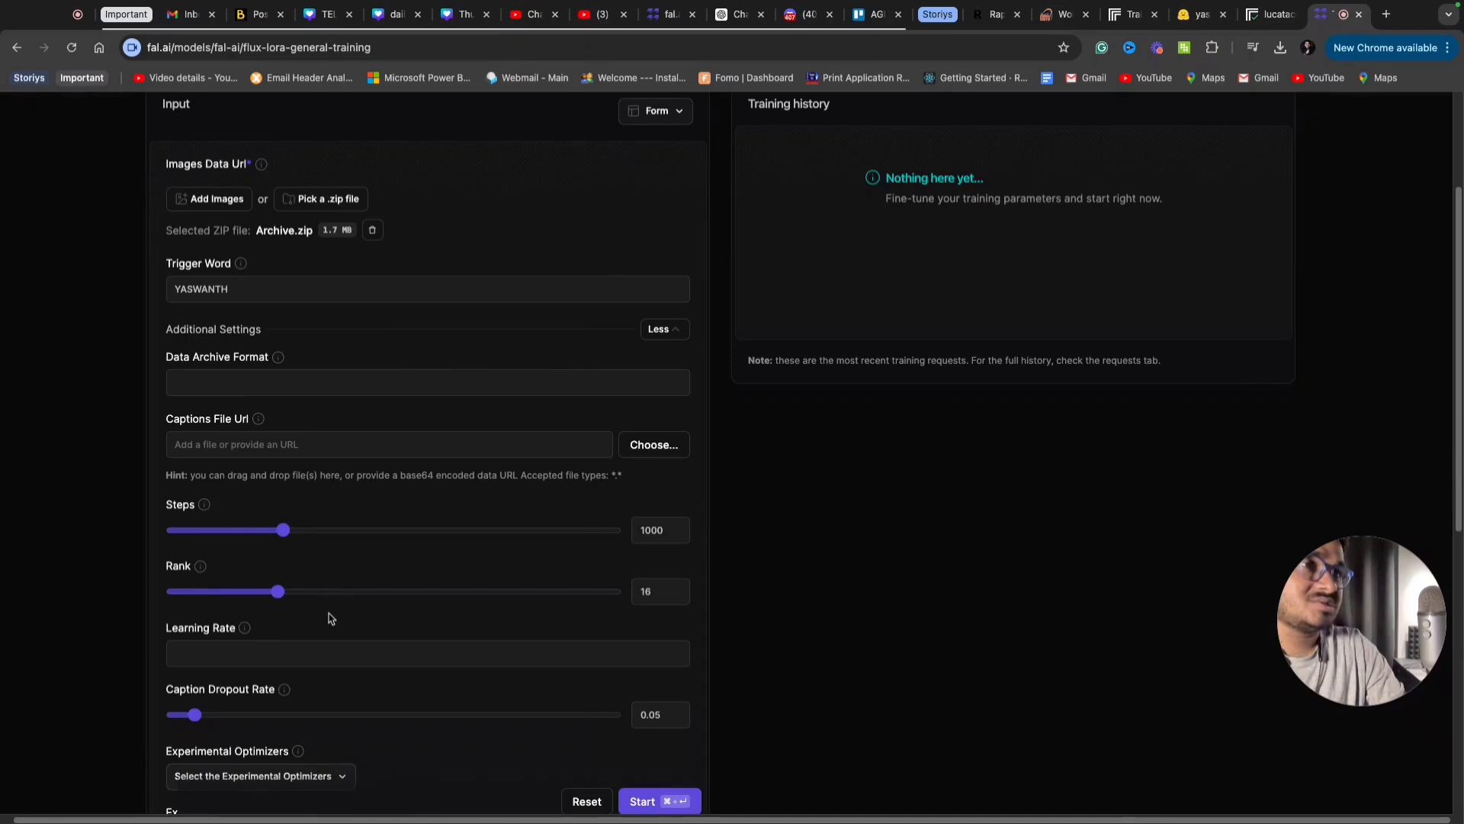
{"action": "mouse_move", "coordinate": [283, 530]}
{"action": "left_mouse_down"}
{"action": "mouse_move", "coordinate": [341, 539]}
{"action": "mouse_move", "coordinate": [282, 529]}
{"action": "left_mouse_up"}
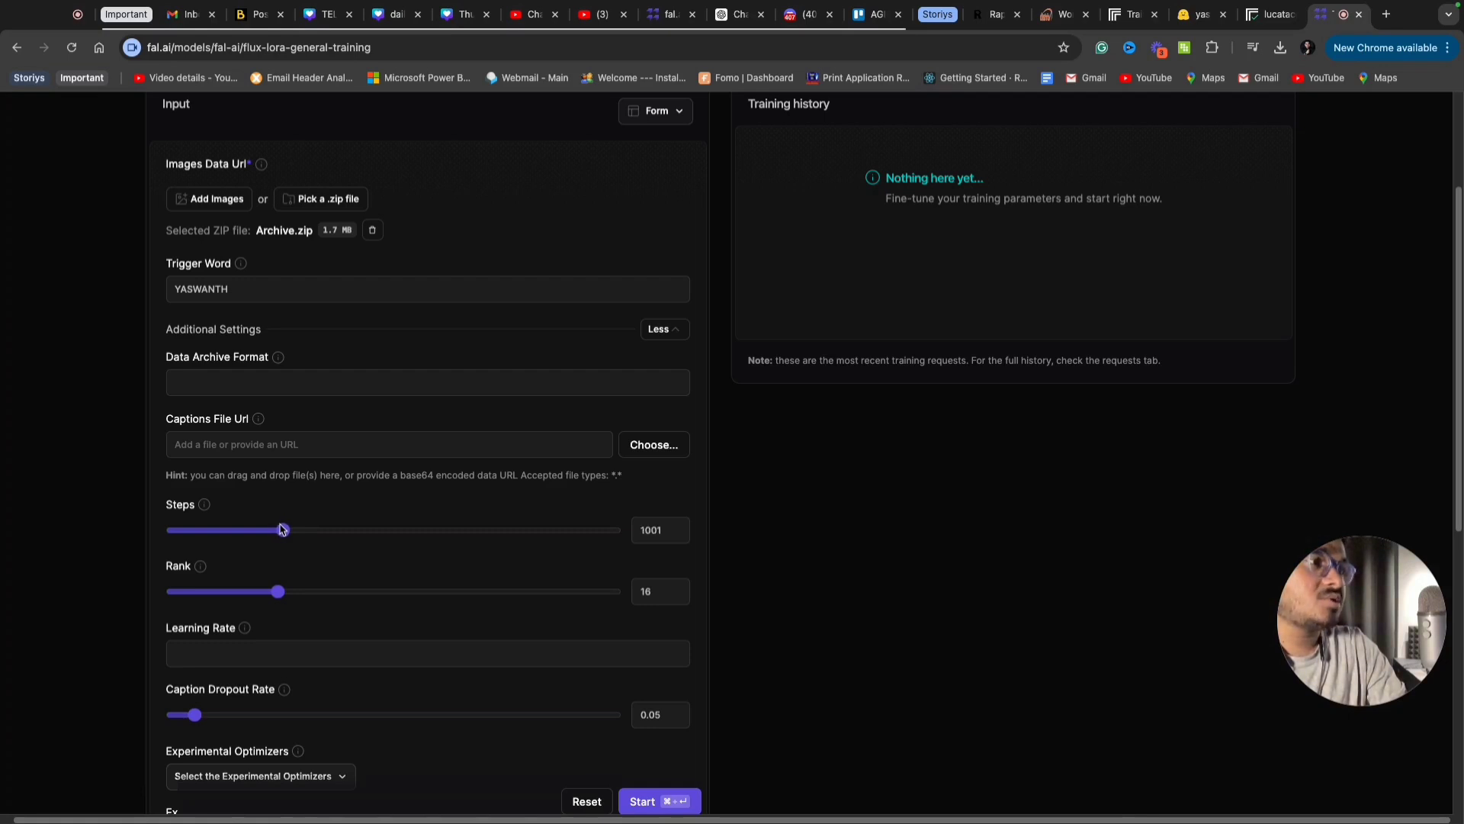
{"action": "scroll", "coordinate": [282, 529], "scroll_direction": "down", "scroll_amount": 7}
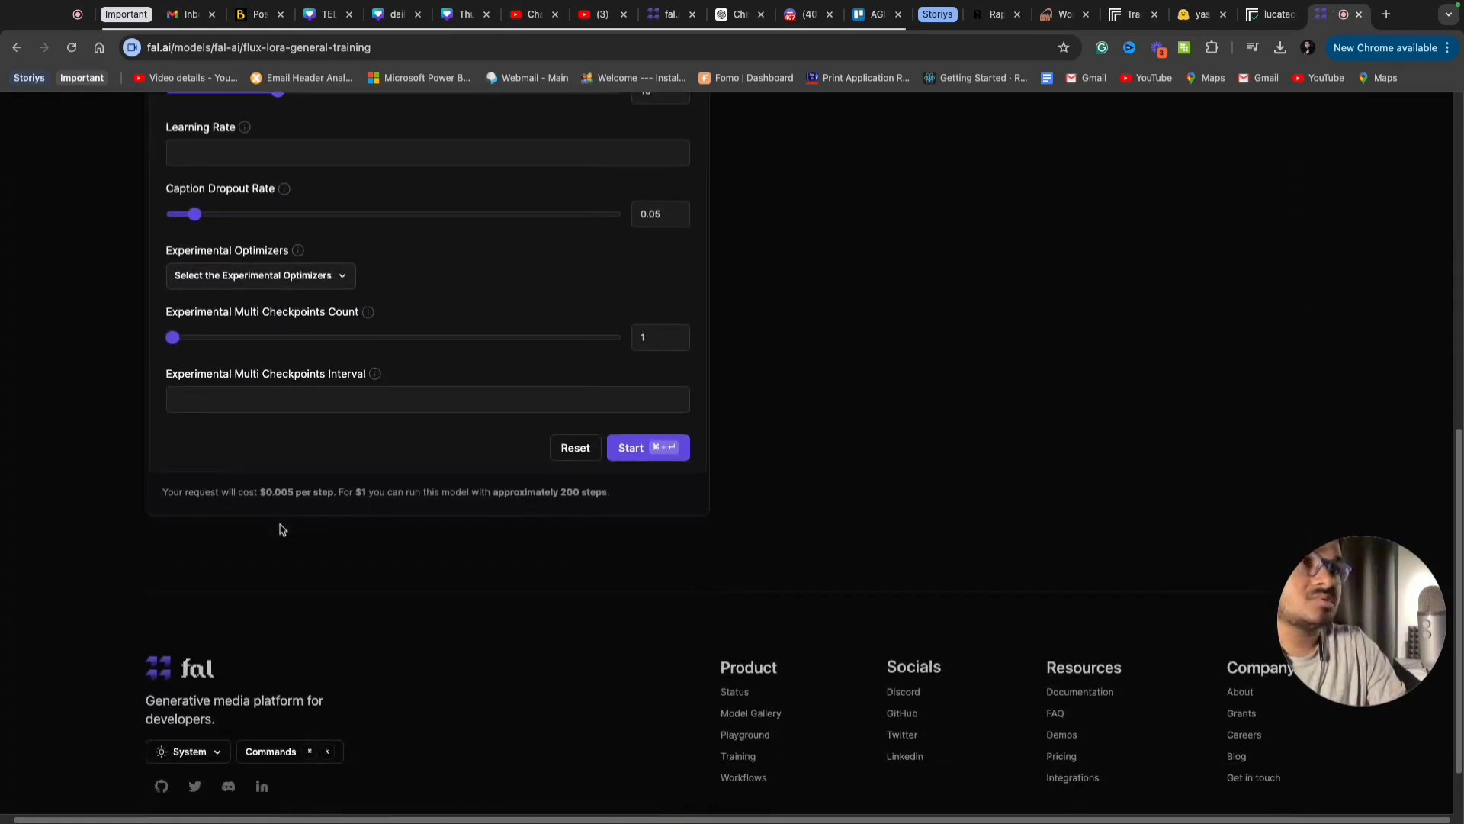
{"action": "scroll", "coordinate": [280, 529], "scroll_direction": "up", "scroll_amount": 6}
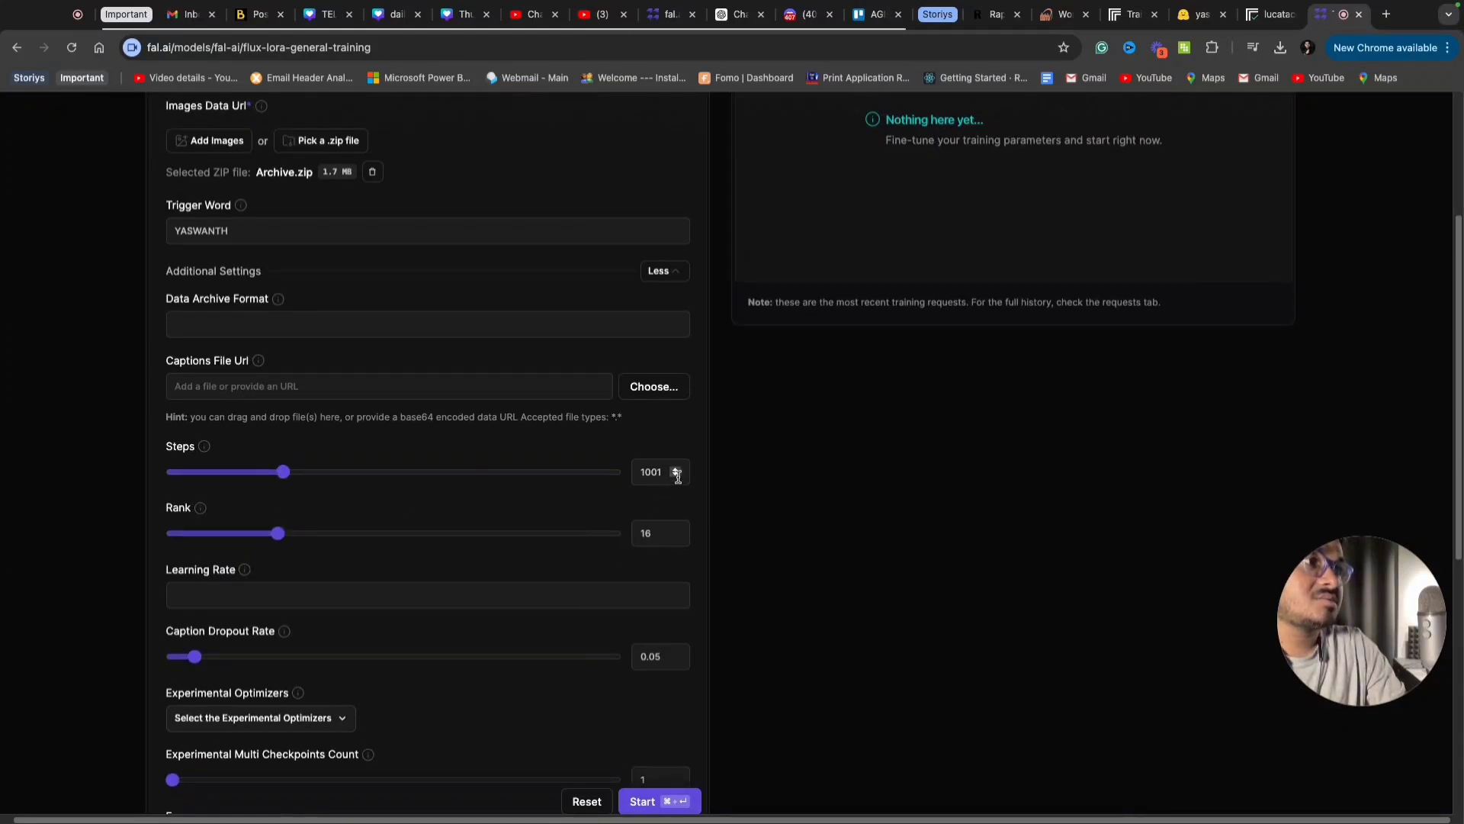
{"action": "left_click", "coordinate": [662, 471]}
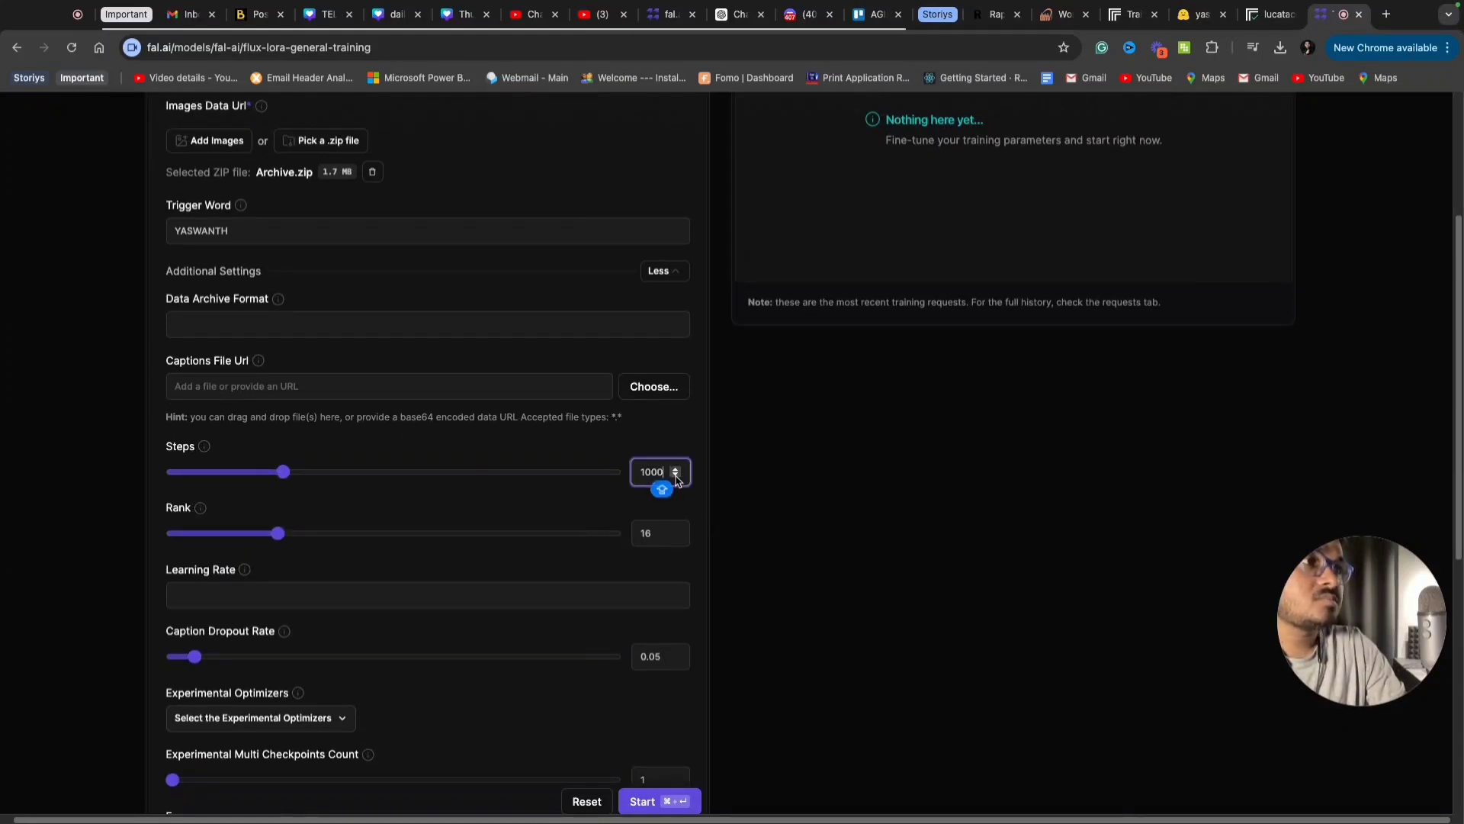
{"action": "scroll", "coordinate": [499, 585], "scroll_direction": "down", "scroll_amount": 3}
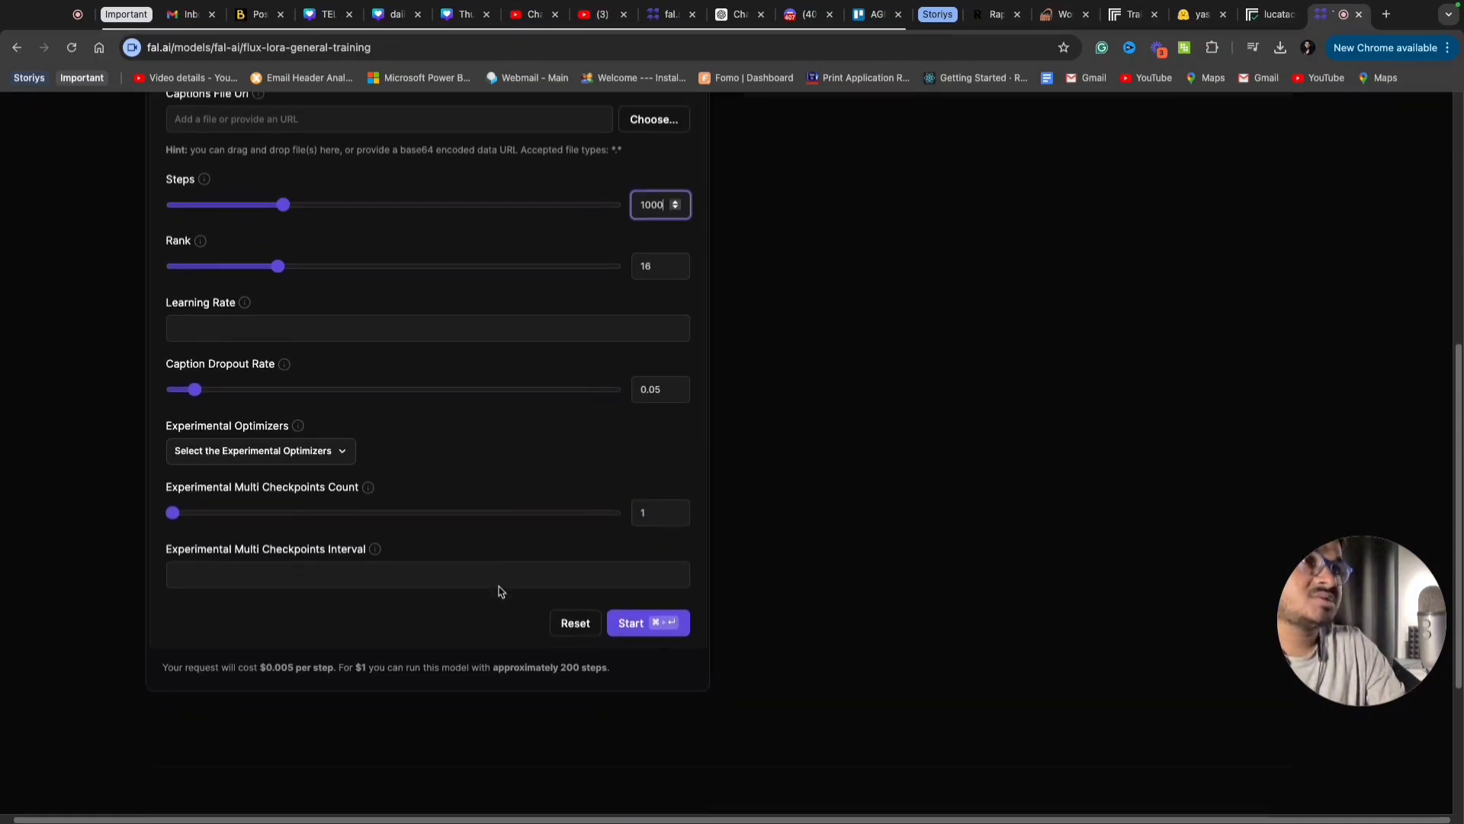
{"action": "scroll", "coordinate": [498, 592], "scroll_direction": "down", "scroll_amount": 1}
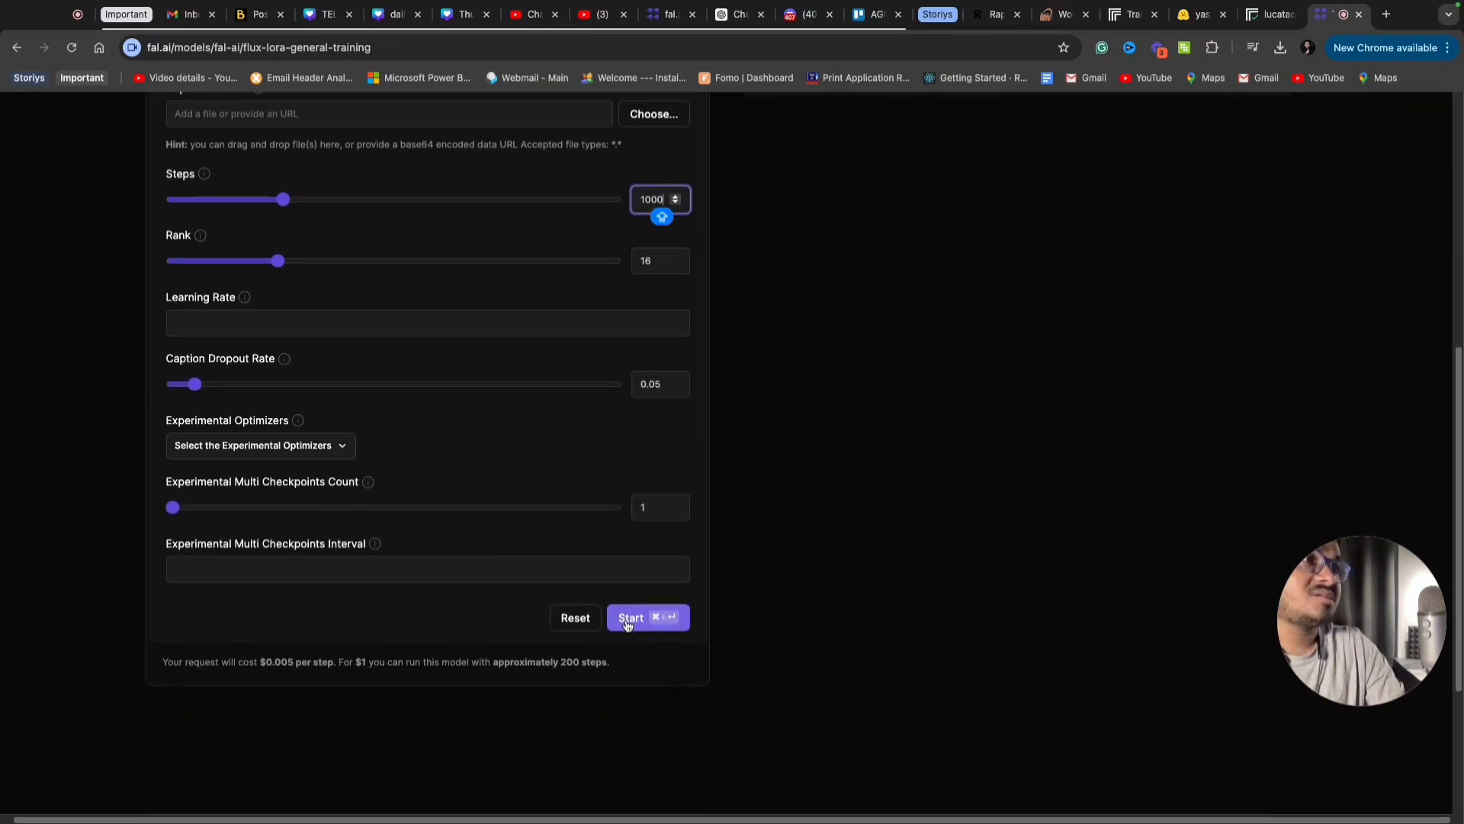
{"action": "left_click", "coordinate": [627, 619]}
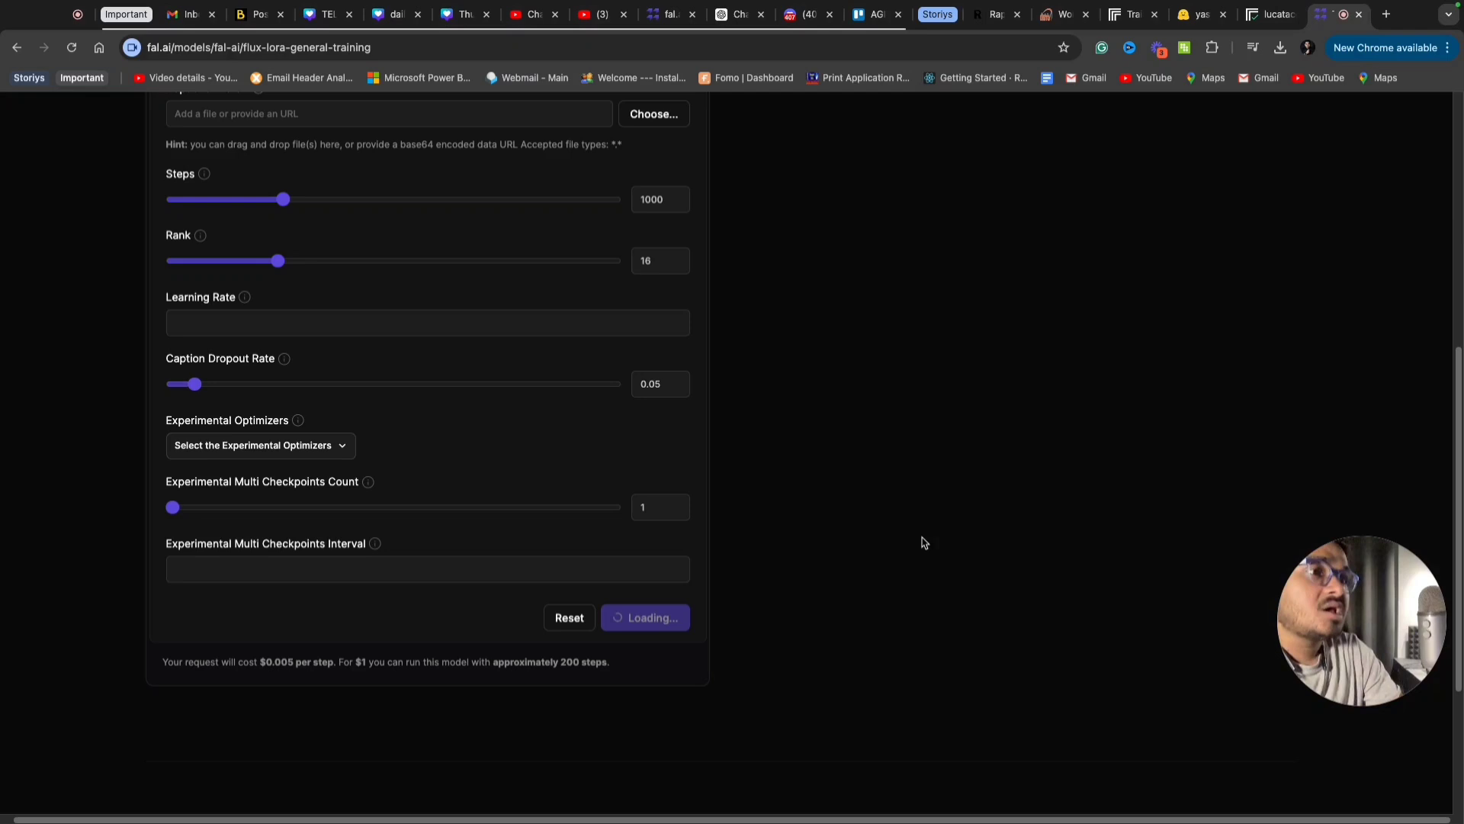
Watch the training history until the LoRA run changes from In Progress to Completed.
{"action": "scroll", "coordinate": [923, 542], "scroll_direction": "up", "scroll_amount": 6}
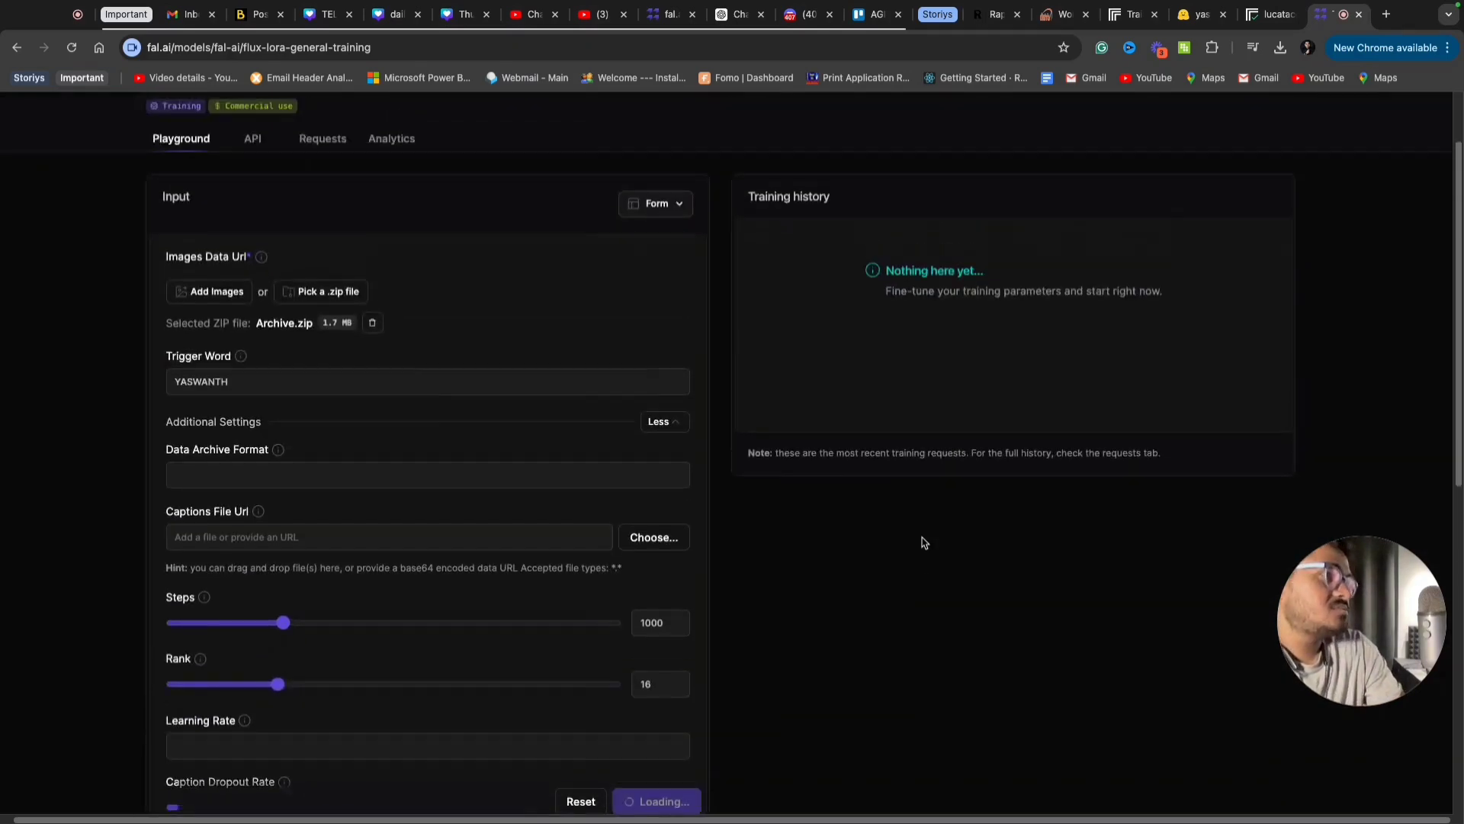
{"action": "scroll", "coordinate": [922, 542], "scroll_direction": "down", "scroll_amount": 6}
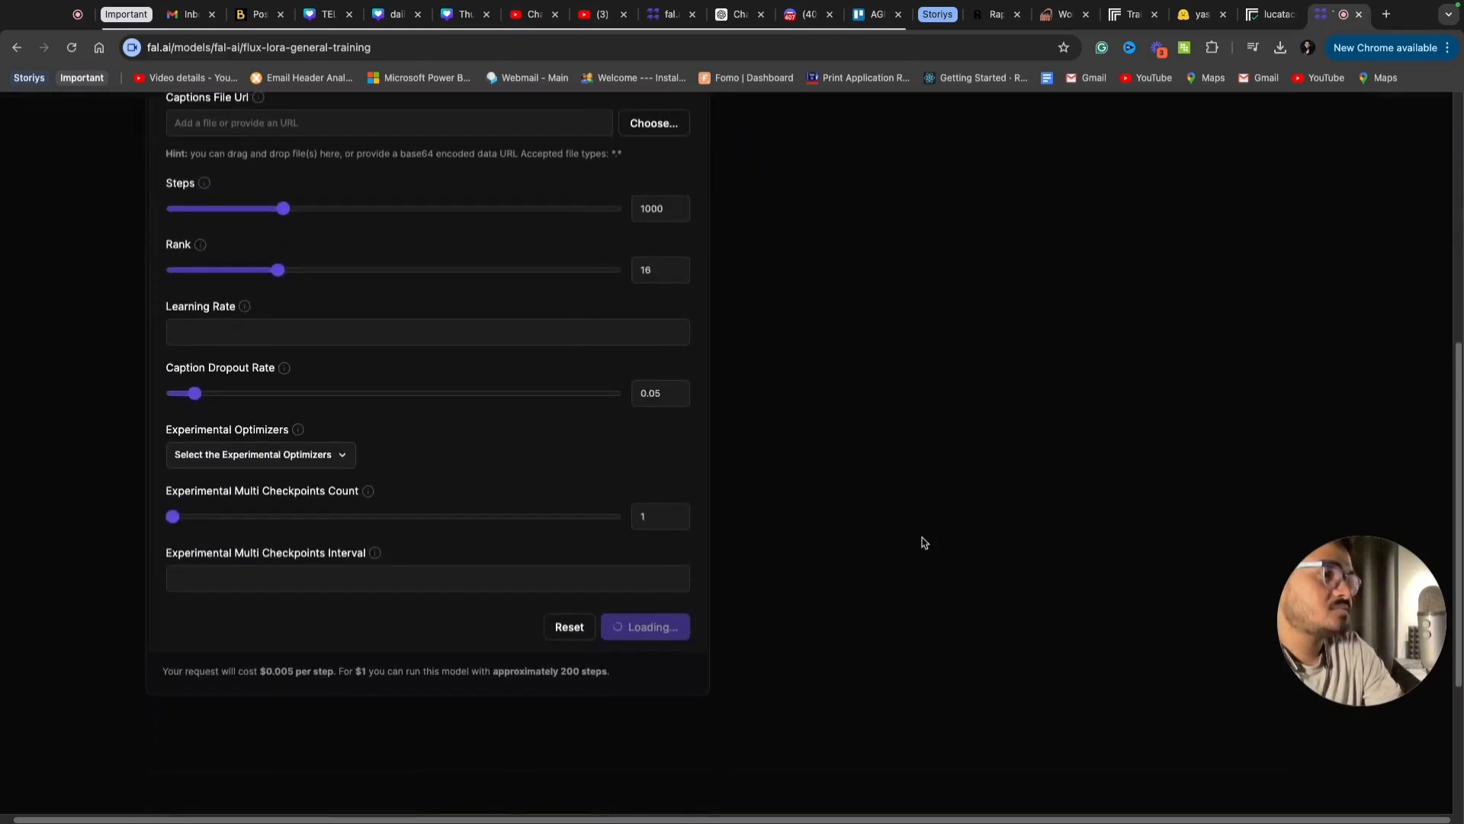
{"action": "scroll", "coordinate": [922, 542], "scroll_direction": "up", "scroll_amount": 6}
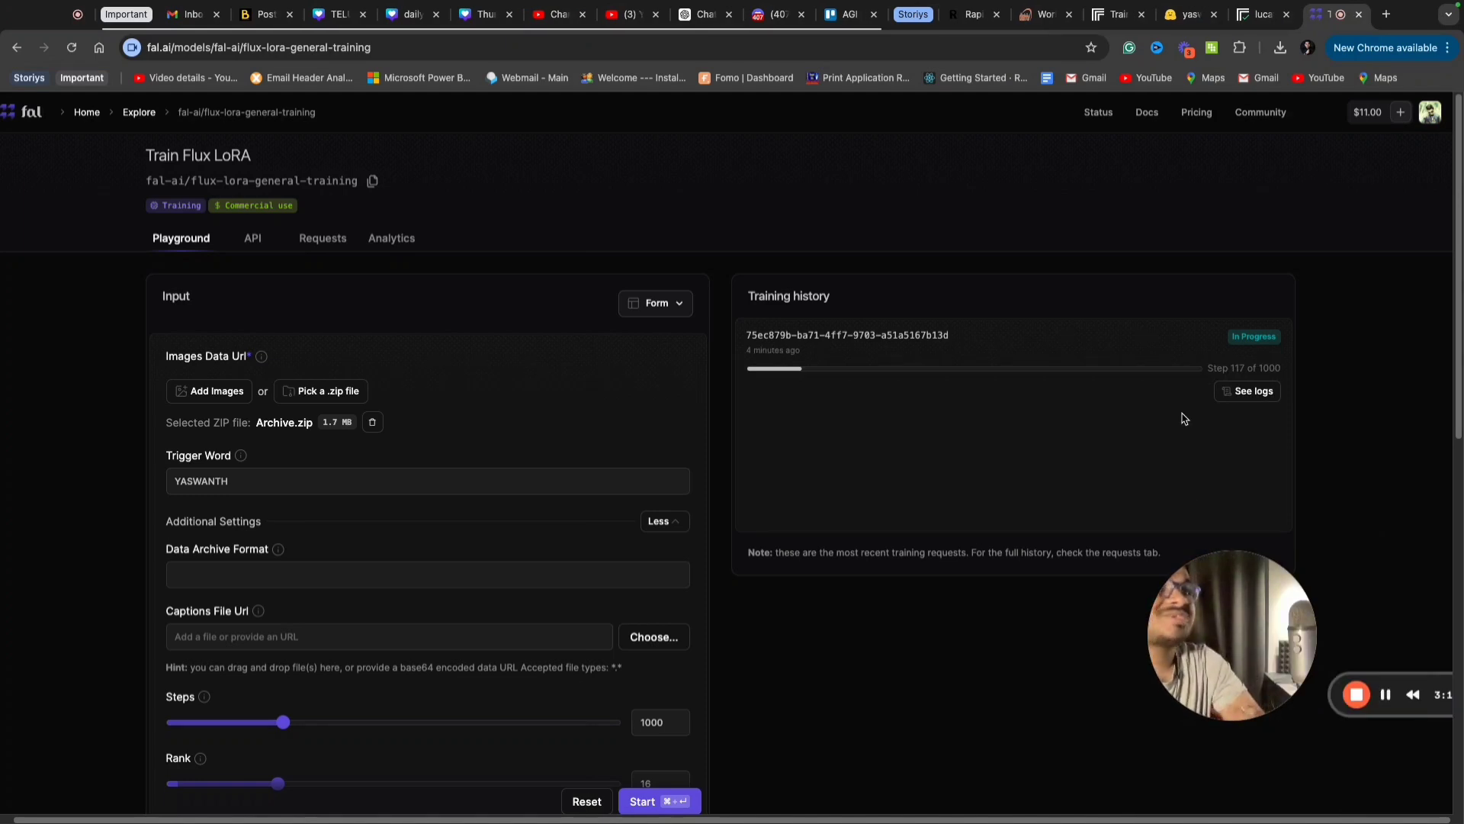
{"action": "scroll", "coordinate": [435, 583], "scroll_direction": "down", "scroll_amount": 1}
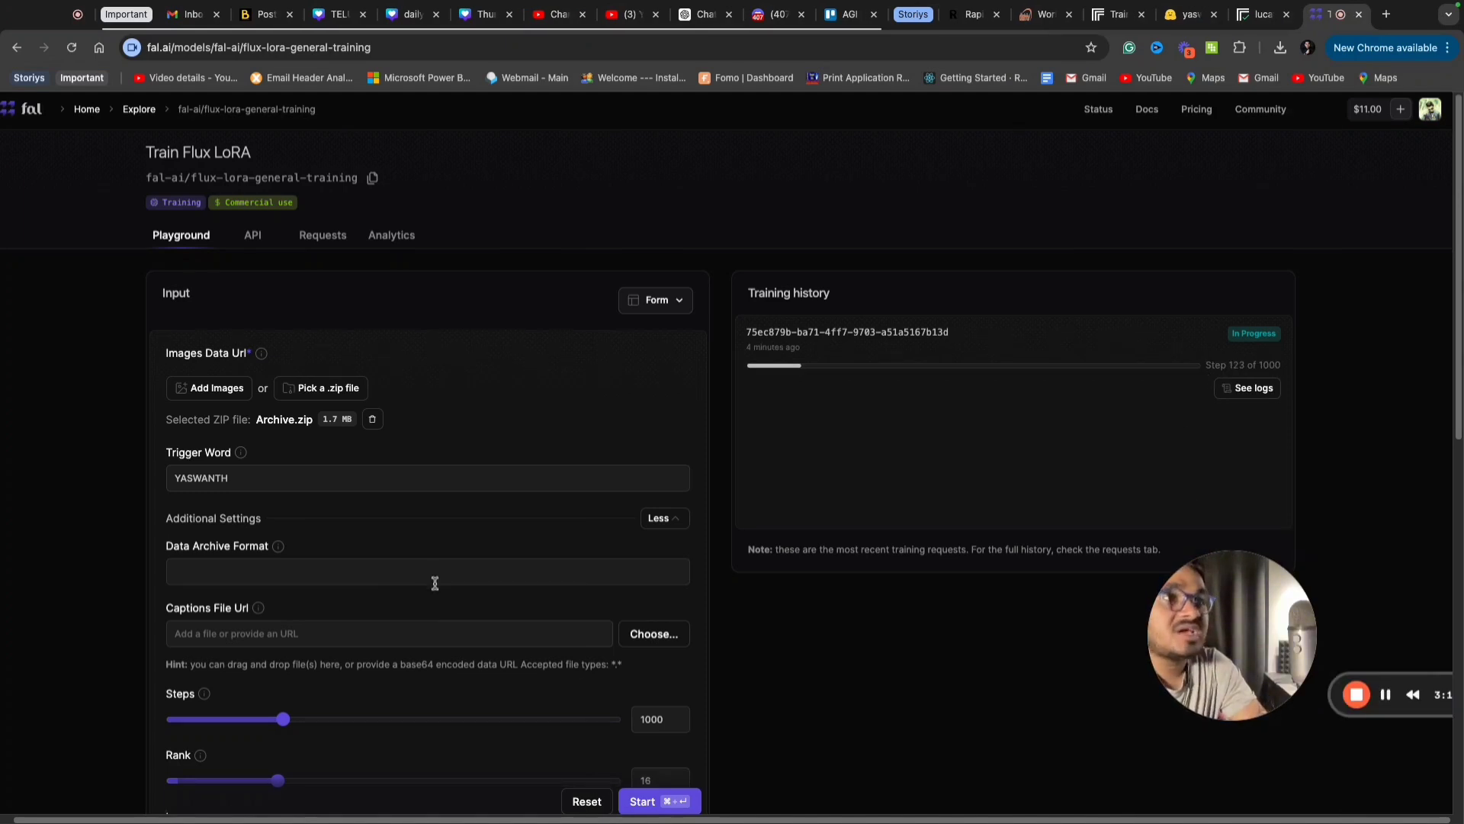
{"action": "scroll", "coordinate": [435, 583], "scroll_direction": "down", "scroll_amount": 10}
{"action": "scroll", "coordinate": [435, 589], "scroll_direction": "up", "scroll_amount": 7}
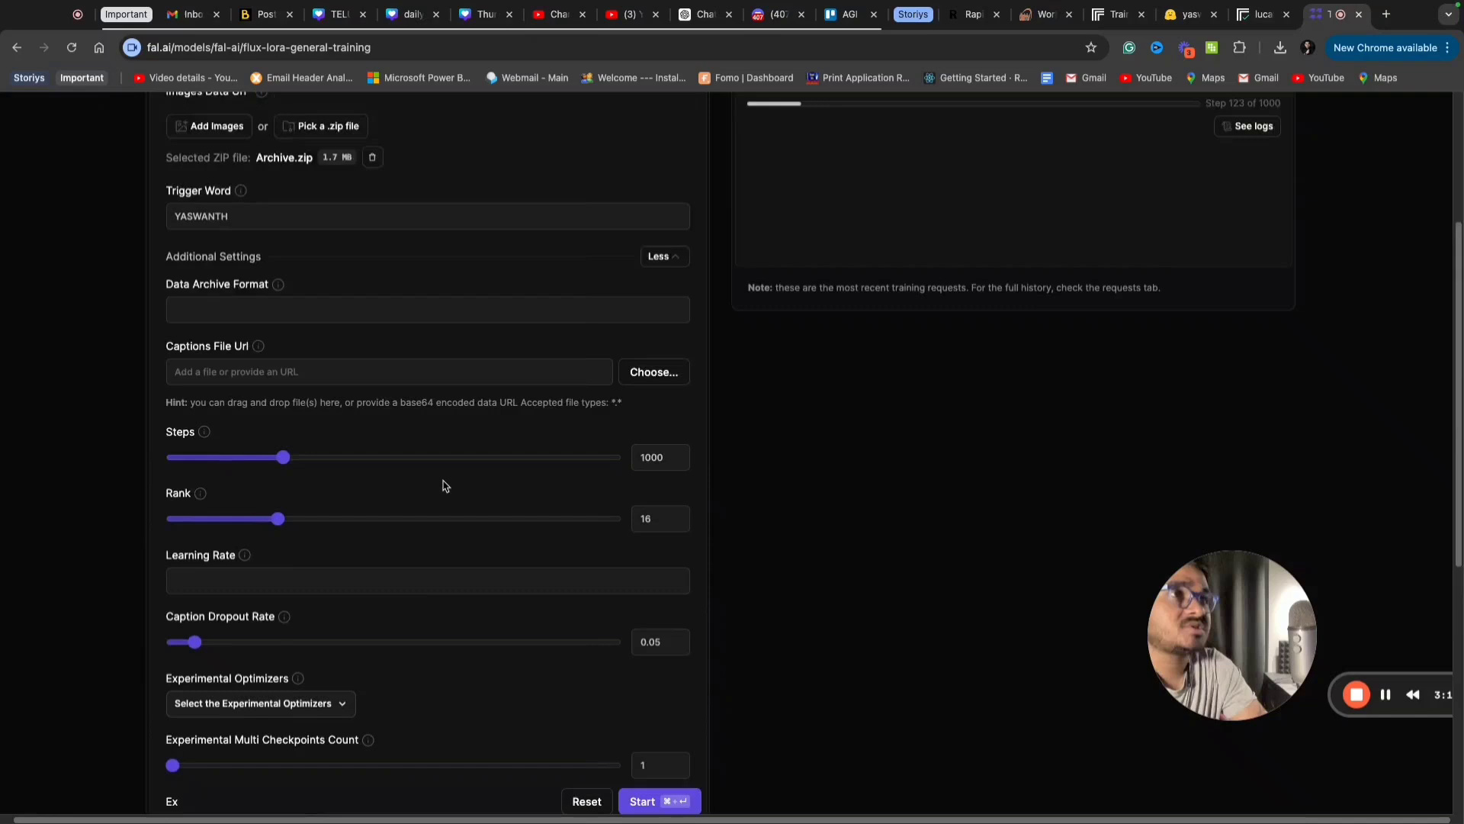
{"action": "scroll", "coordinate": [444, 482], "scroll_direction": "up", "scroll_amount": 2}
{"action": "scroll", "coordinate": [443, 481], "scroll_direction": "down", "scroll_amount": 3}
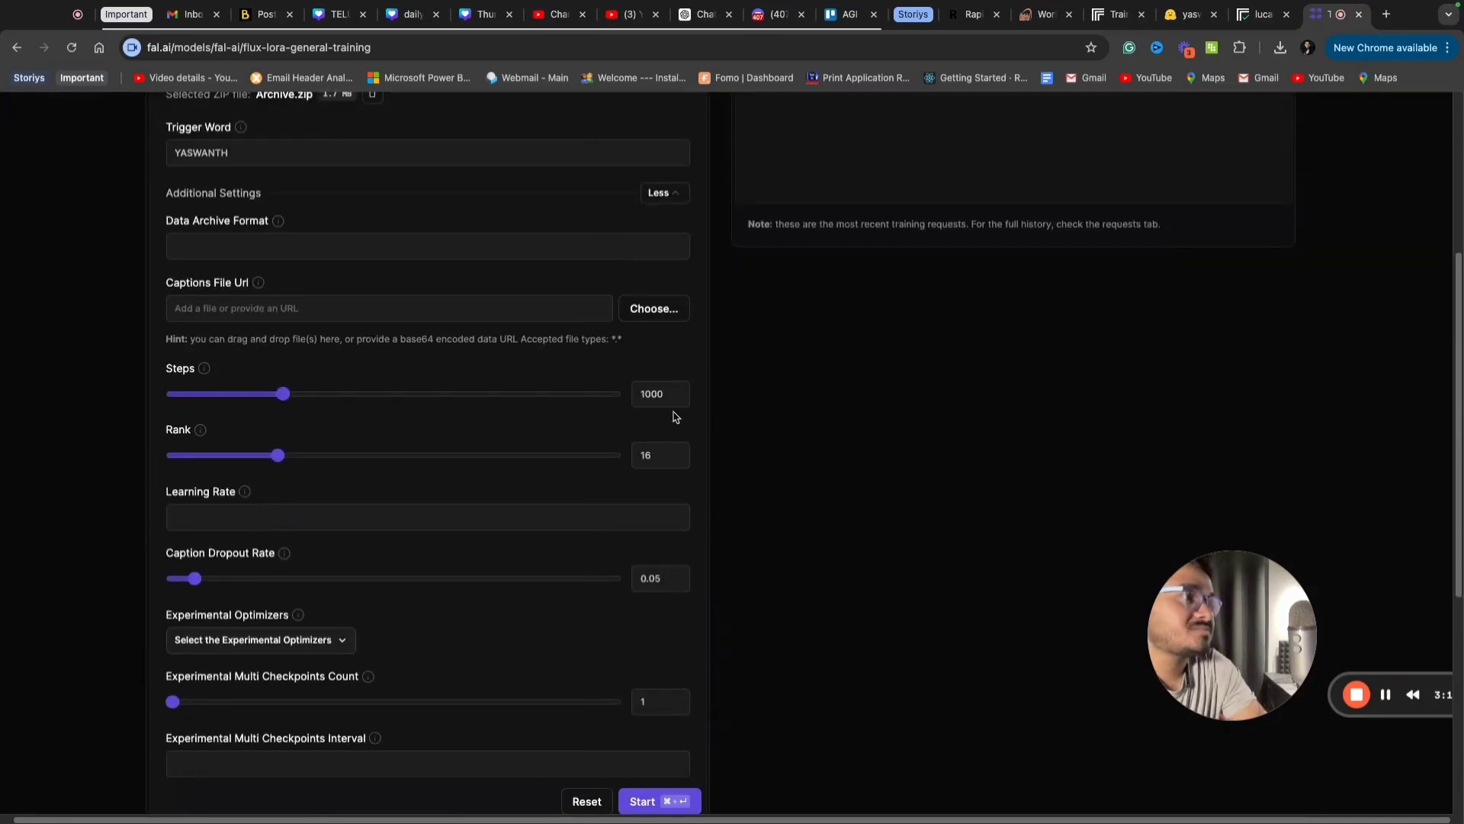
{"action": "scroll", "coordinate": [927, 418], "scroll_direction": "up", "scroll_amount": 4}
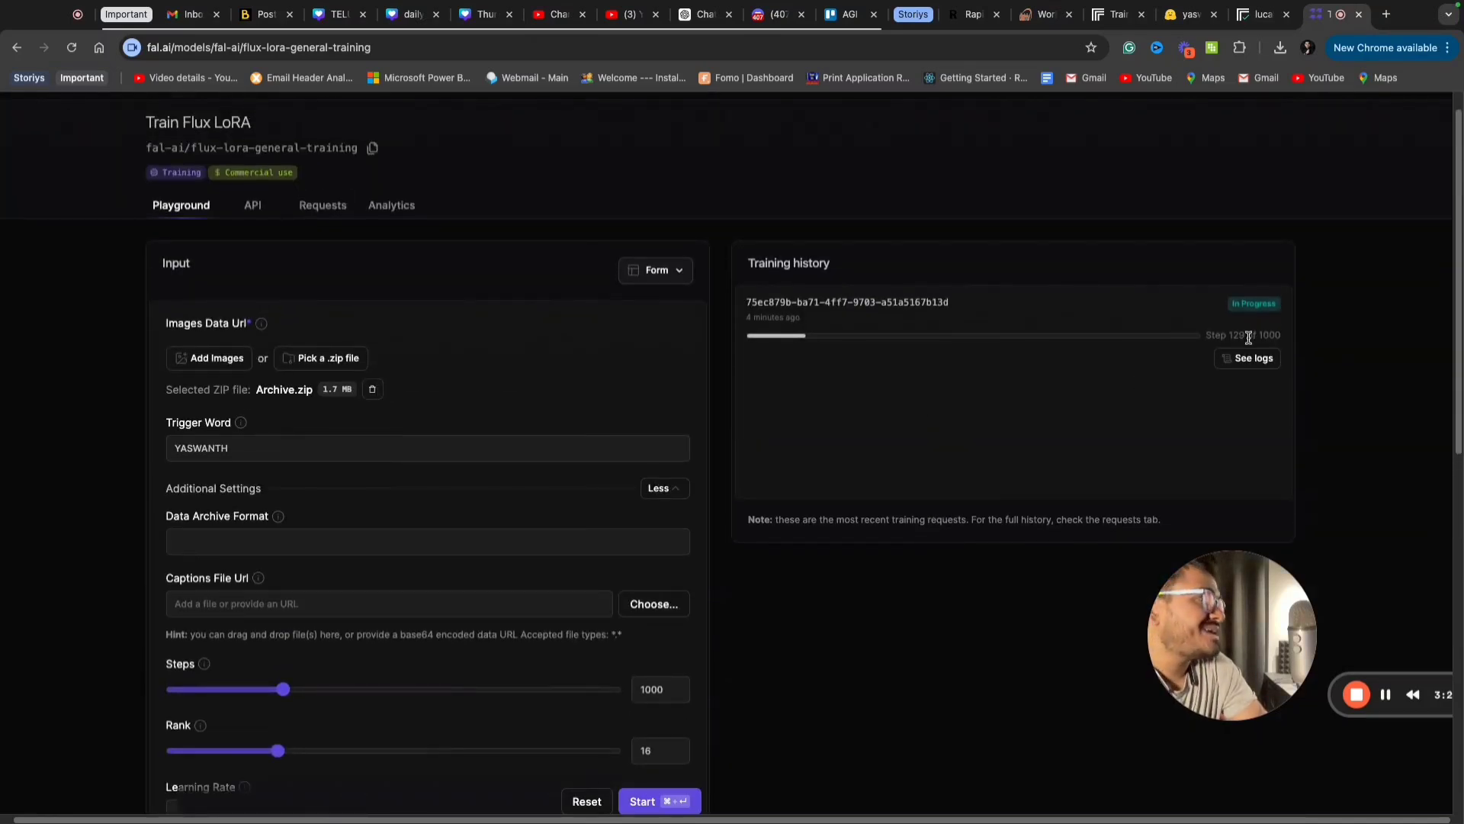
{"action": "scroll", "coordinate": [671, 570], "scroll_direction": "down", "scroll_amount": 8}
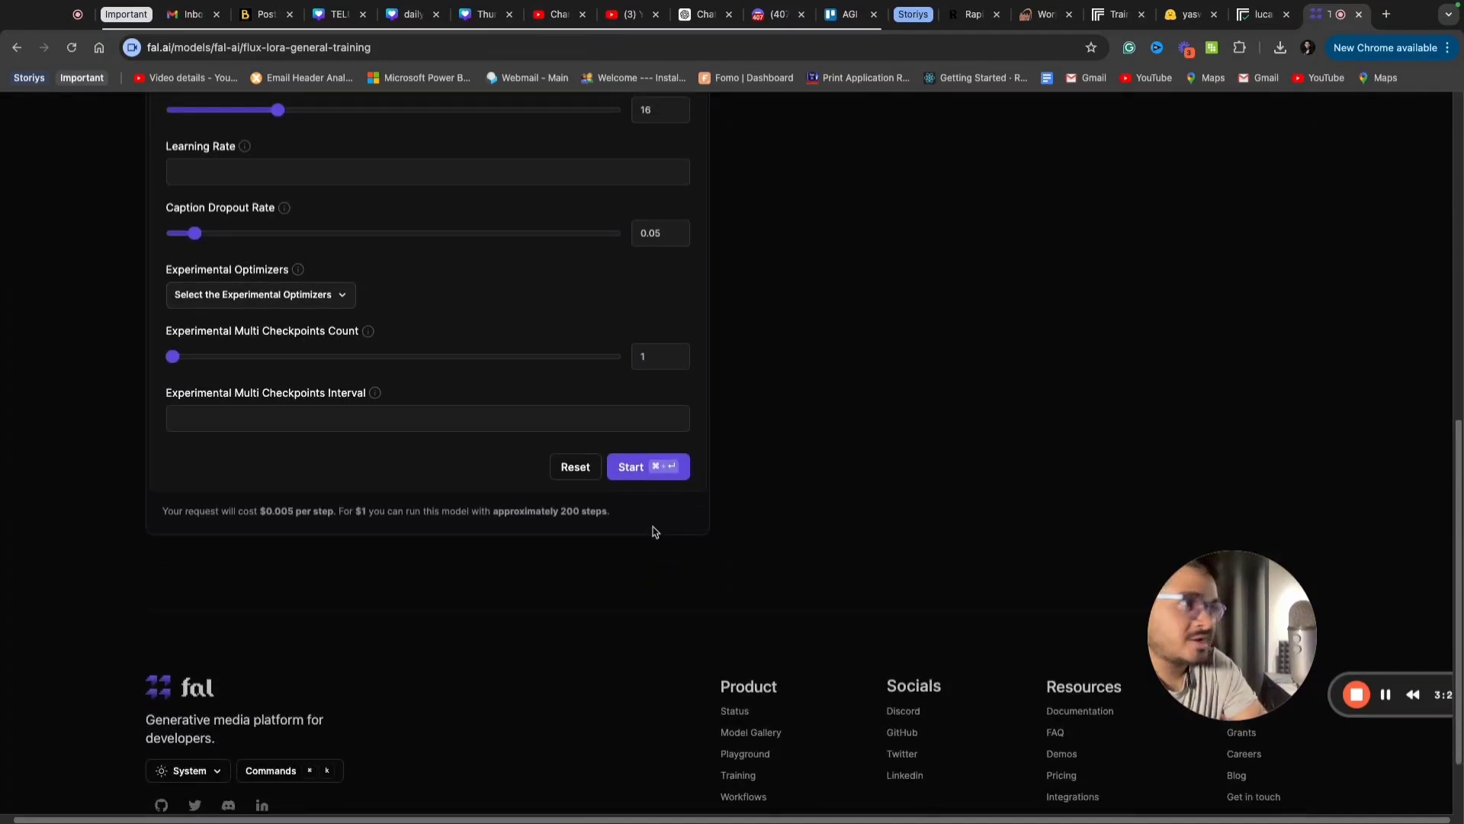
{"action": "scroll", "coordinate": [652, 530], "scroll_direction": "up", "scroll_amount": 4}
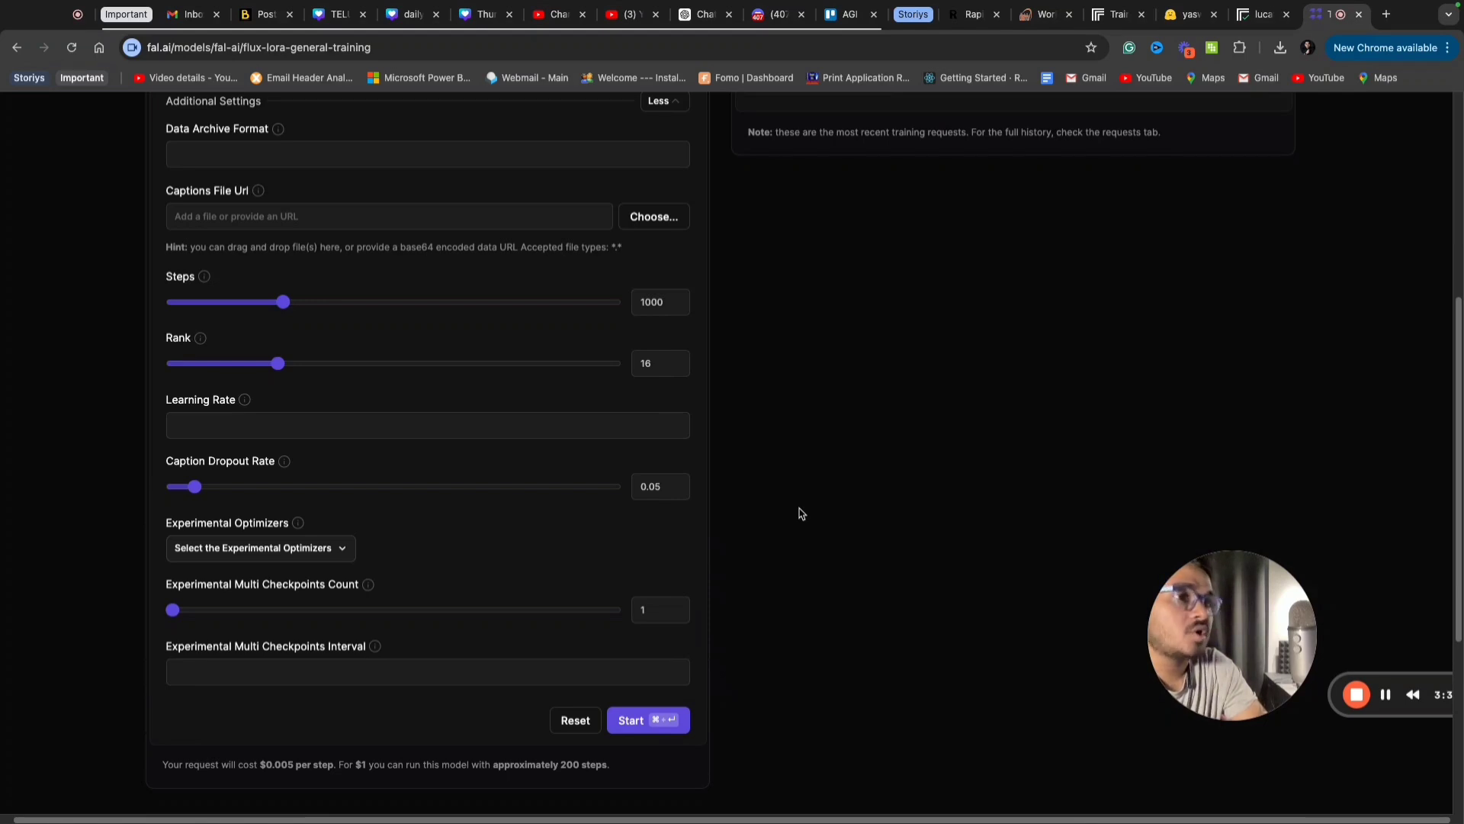
{"action": "scroll", "coordinate": [800, 513], "scroll_direction": "up", "scroll_amount": 6}
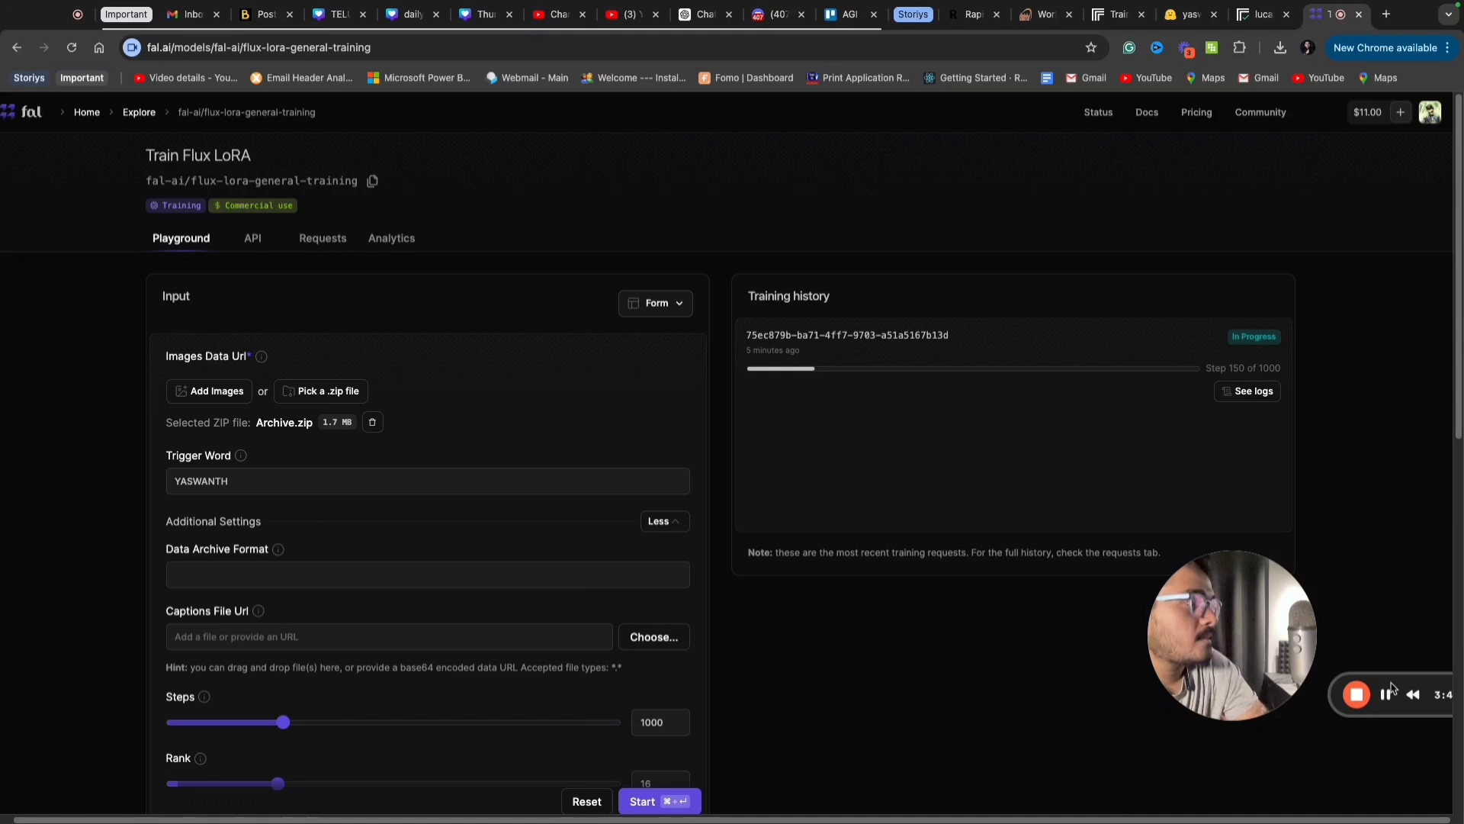
{"action": "left_click", "coordinate": [1385, 694]}
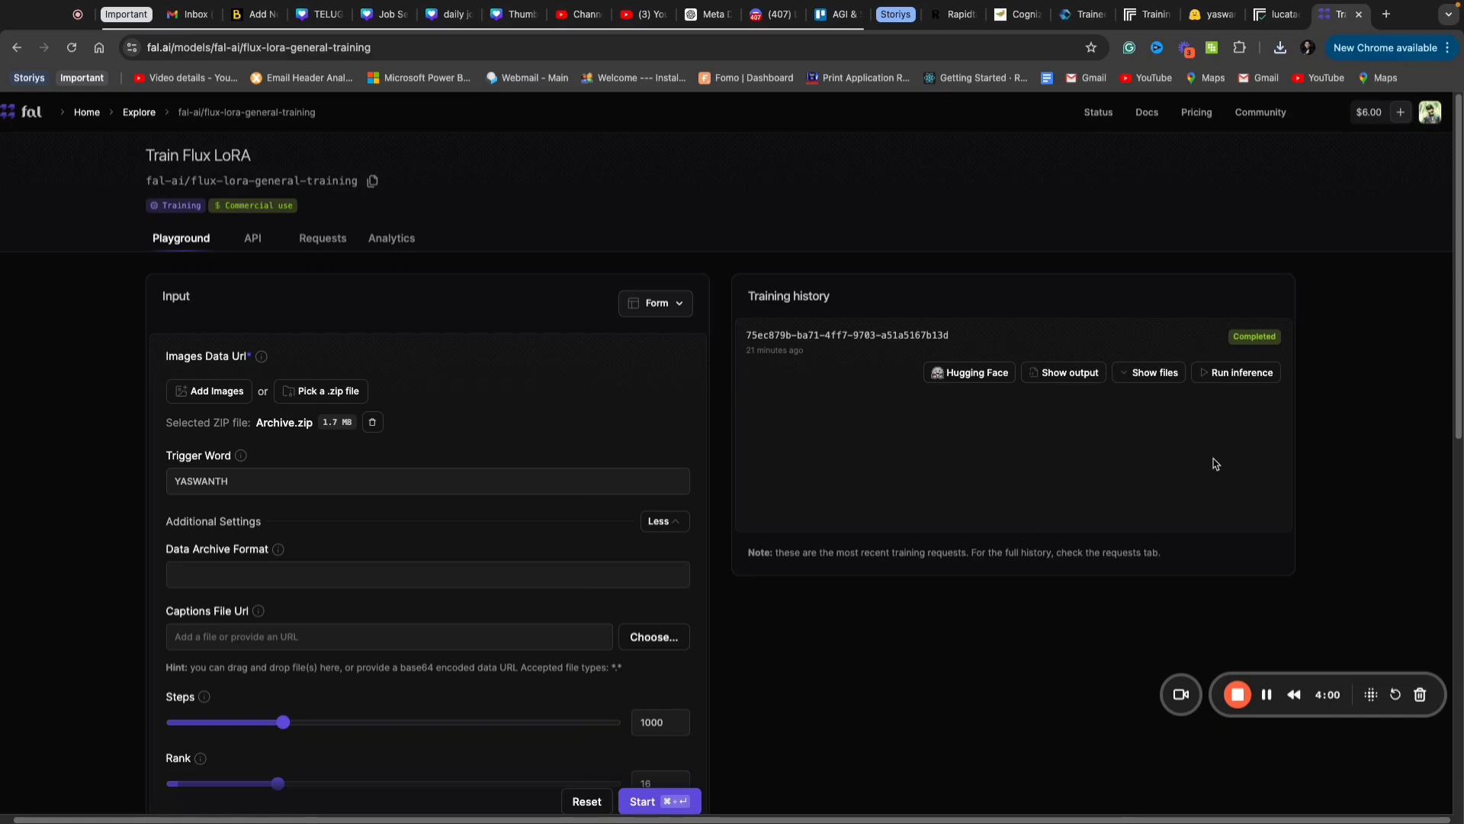
Open the trained LoRA in the FLUX.1 [dev] with LoRAs playground, passing the Cloudflare check.
{"action": "left_click", "coordinate": [1226, 376]}
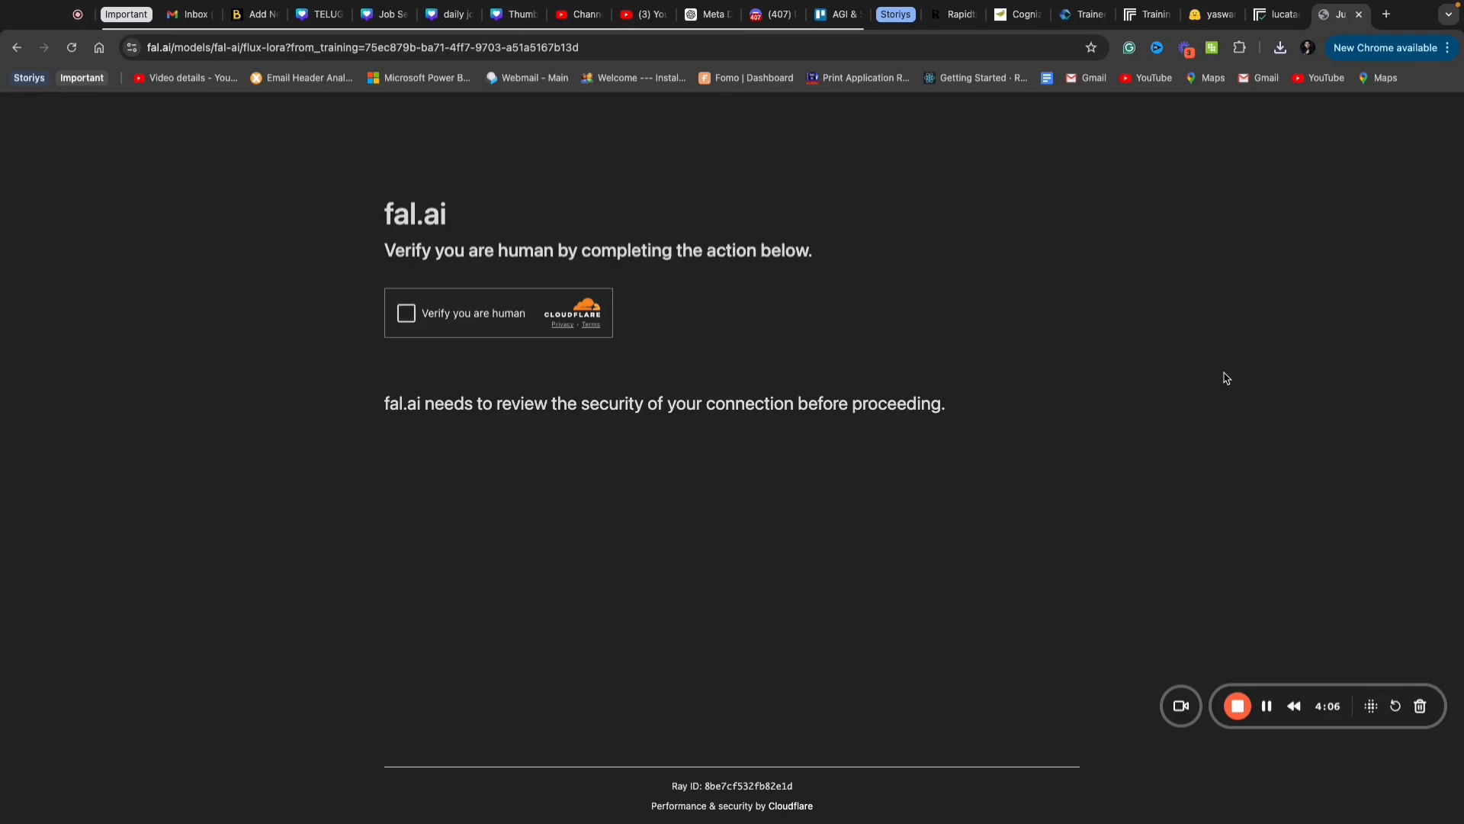
{"action": "left_click", "coordinate": [407, 315]}
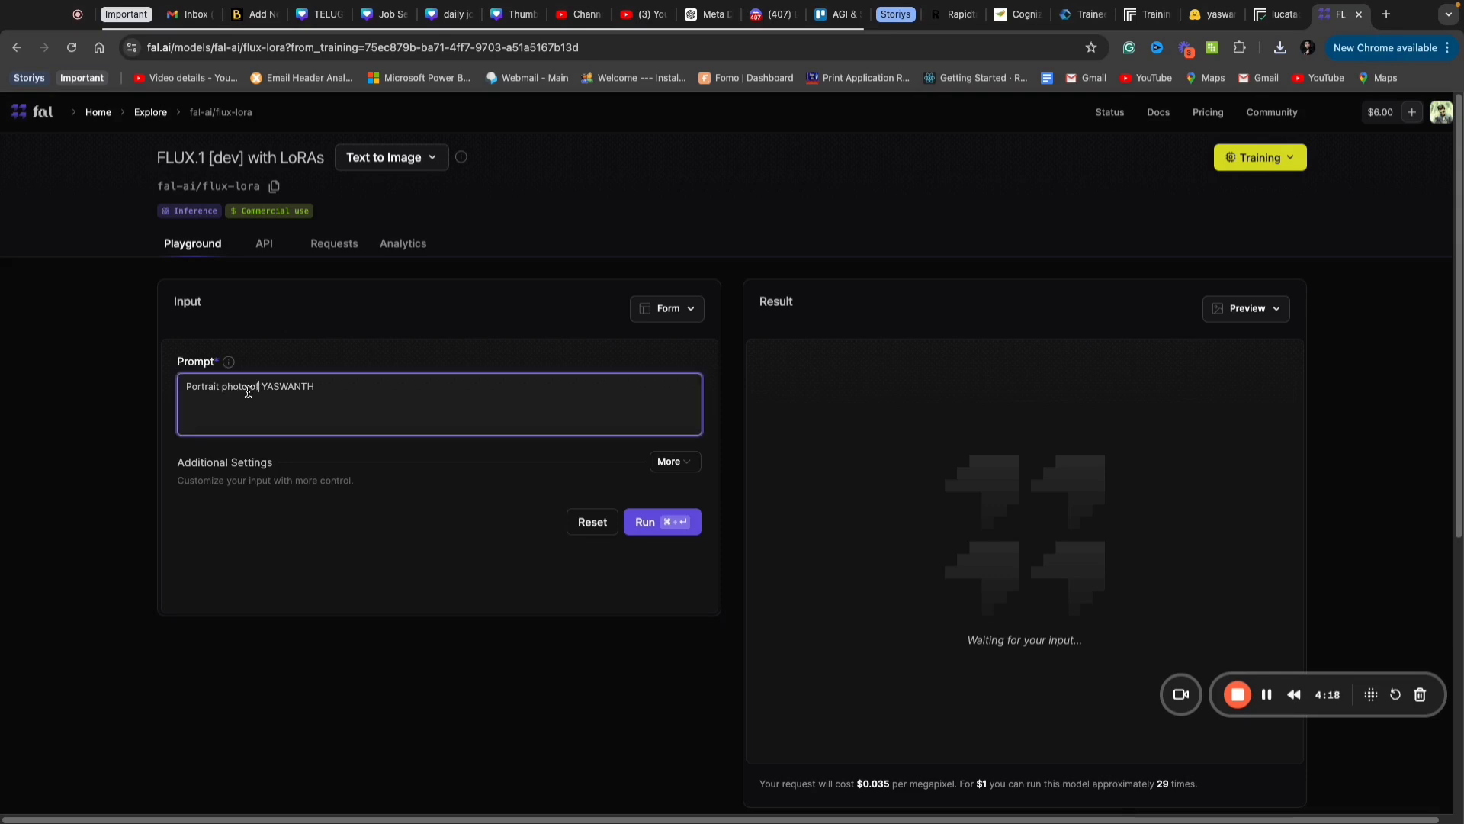
Generate an image from 'Linkedin profile picture of <trigger word> in a dark background'.
{"action": "left_click_drag", "start_coordinate": [260, 387], "coordinate": [186, 391]}
{"action": "key", "text": "BackSpace"}
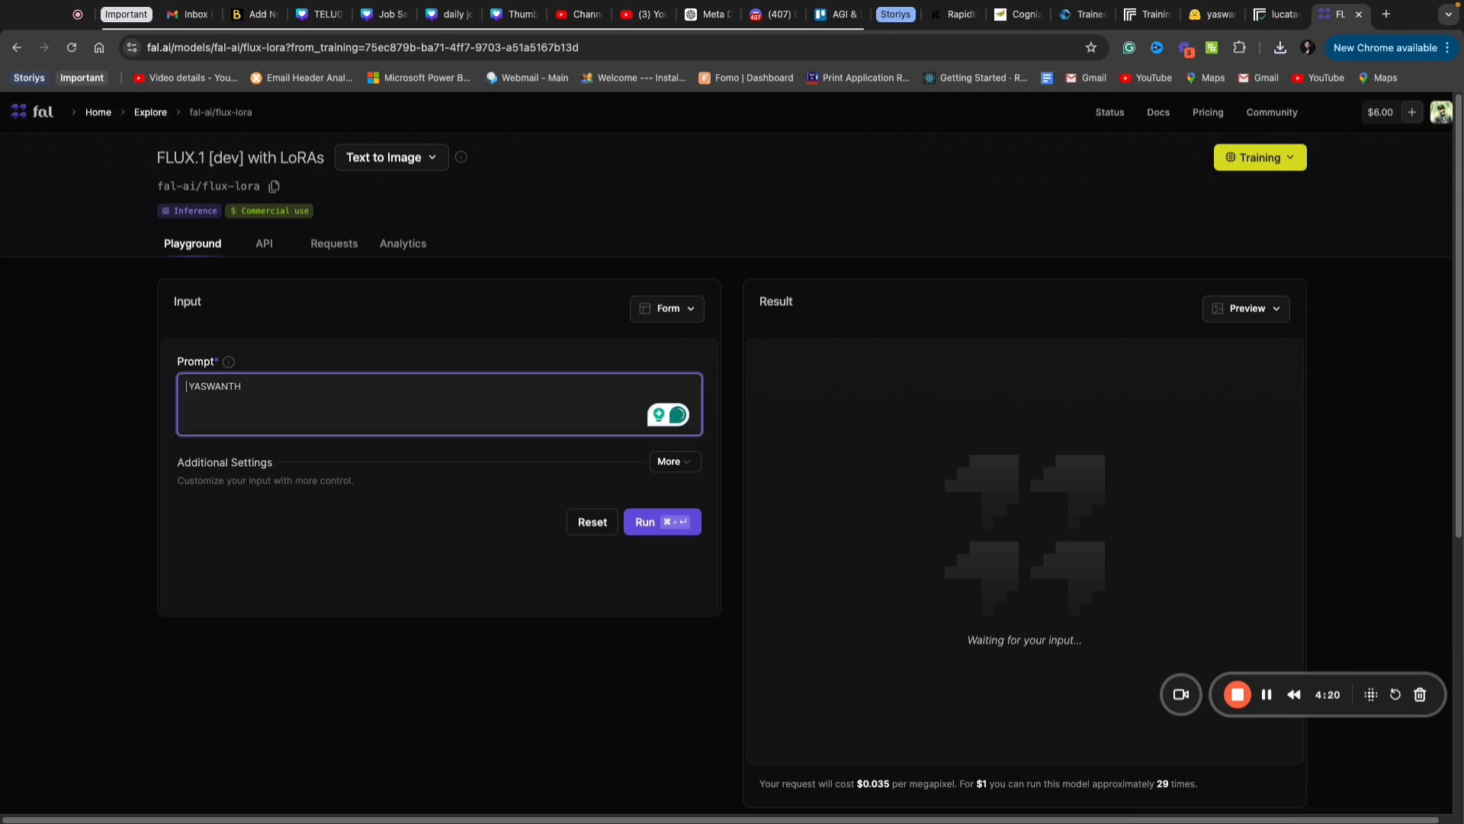
{"action": "type", "text": "Photo"}
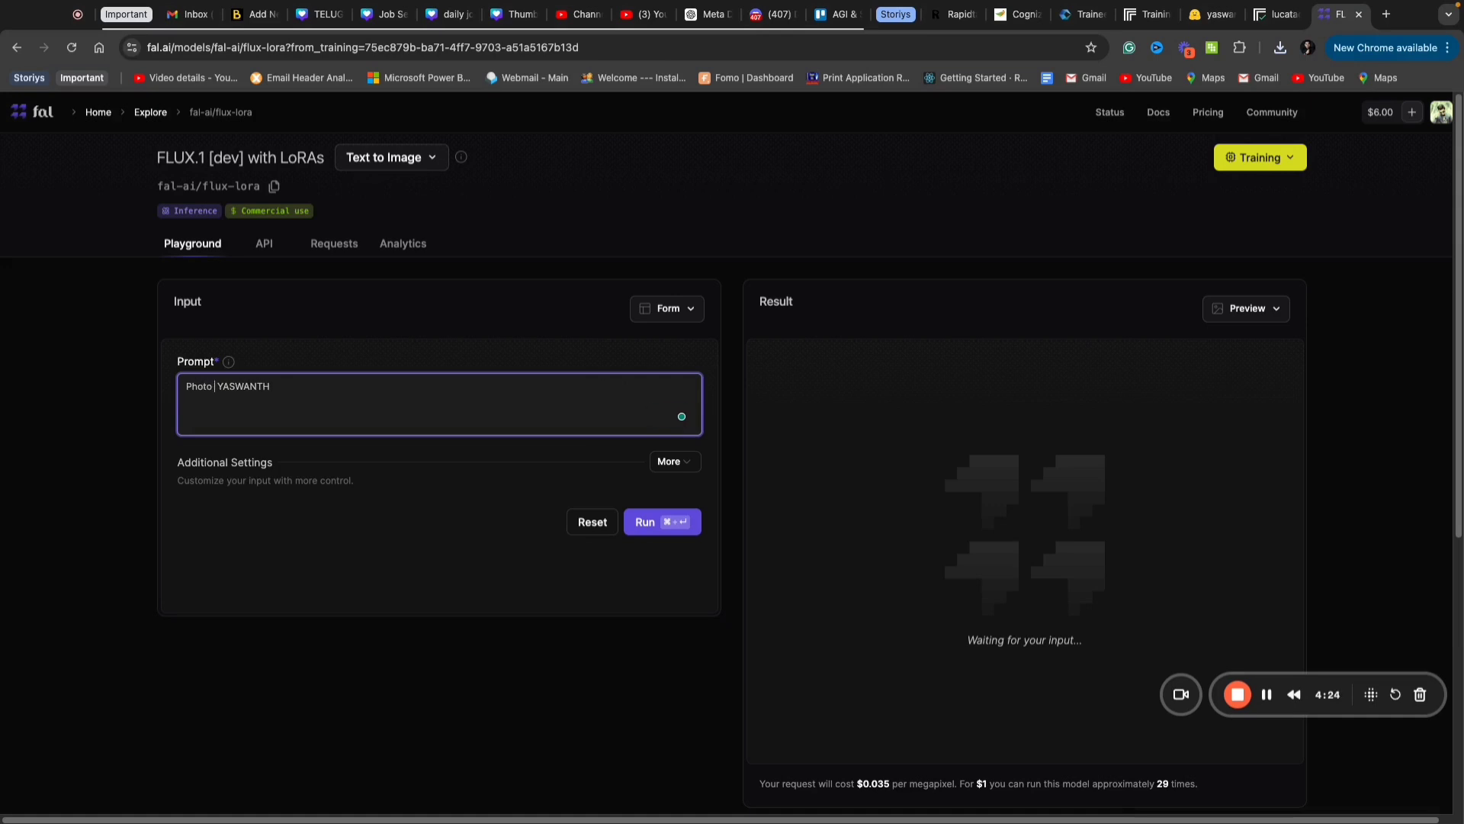
{"action": "key", "text": "BackSpace"}
{"action": "key", "text": "BackSpace"}
{"action": "key", "text": "BackSpace"}
{"action": "key", "text": "BackSpace"}
{"action": "key", "text": "BackSpace"}
{"action": "key", "text": "BackSpace"}
{"action": "type", "text": "Linkedin profile picture of"}
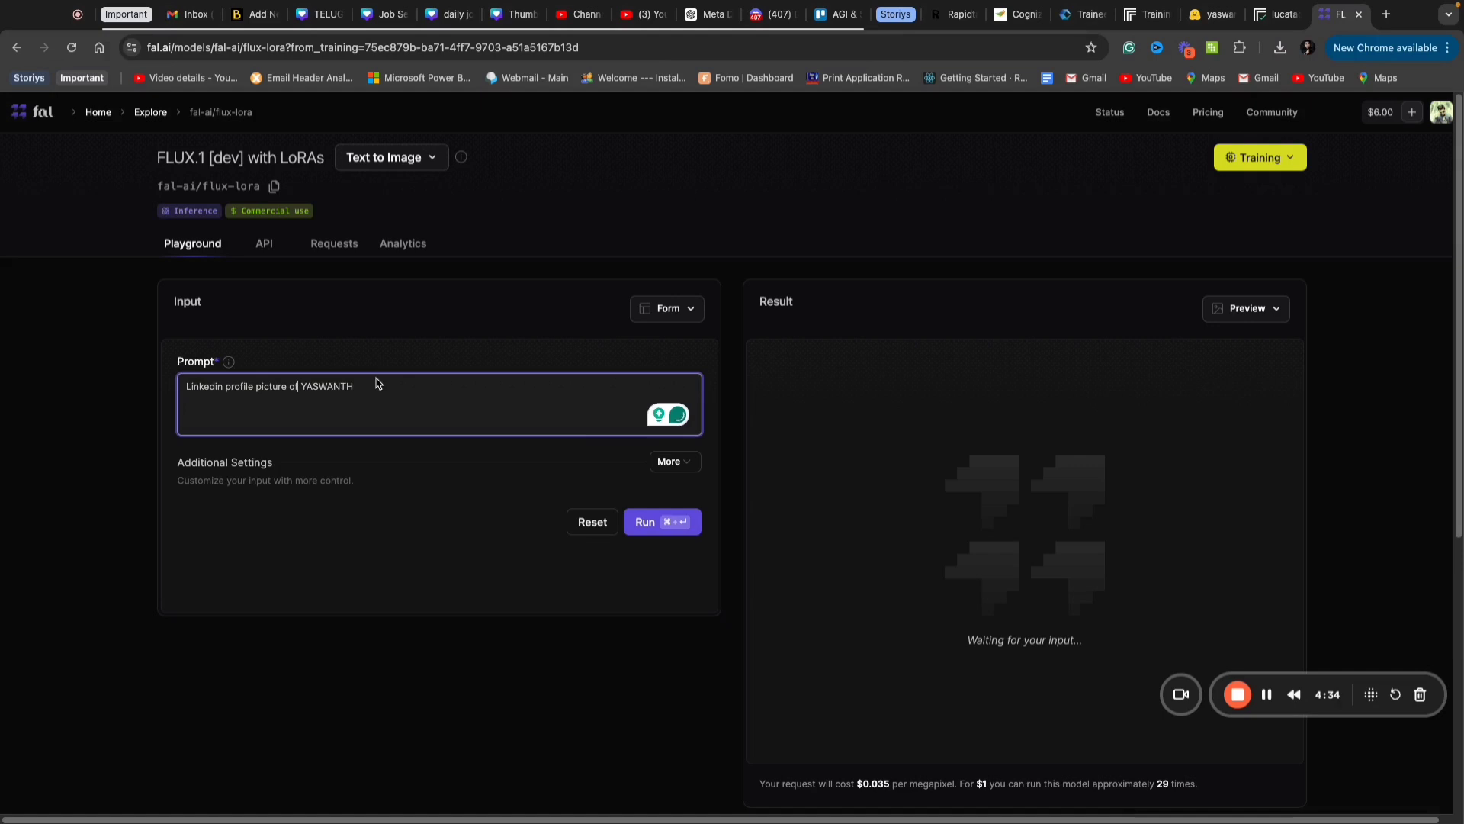
{"action": "left_click", "coordinate": [377, 384]}
{"action": "type", "text": "in a dark ba"}
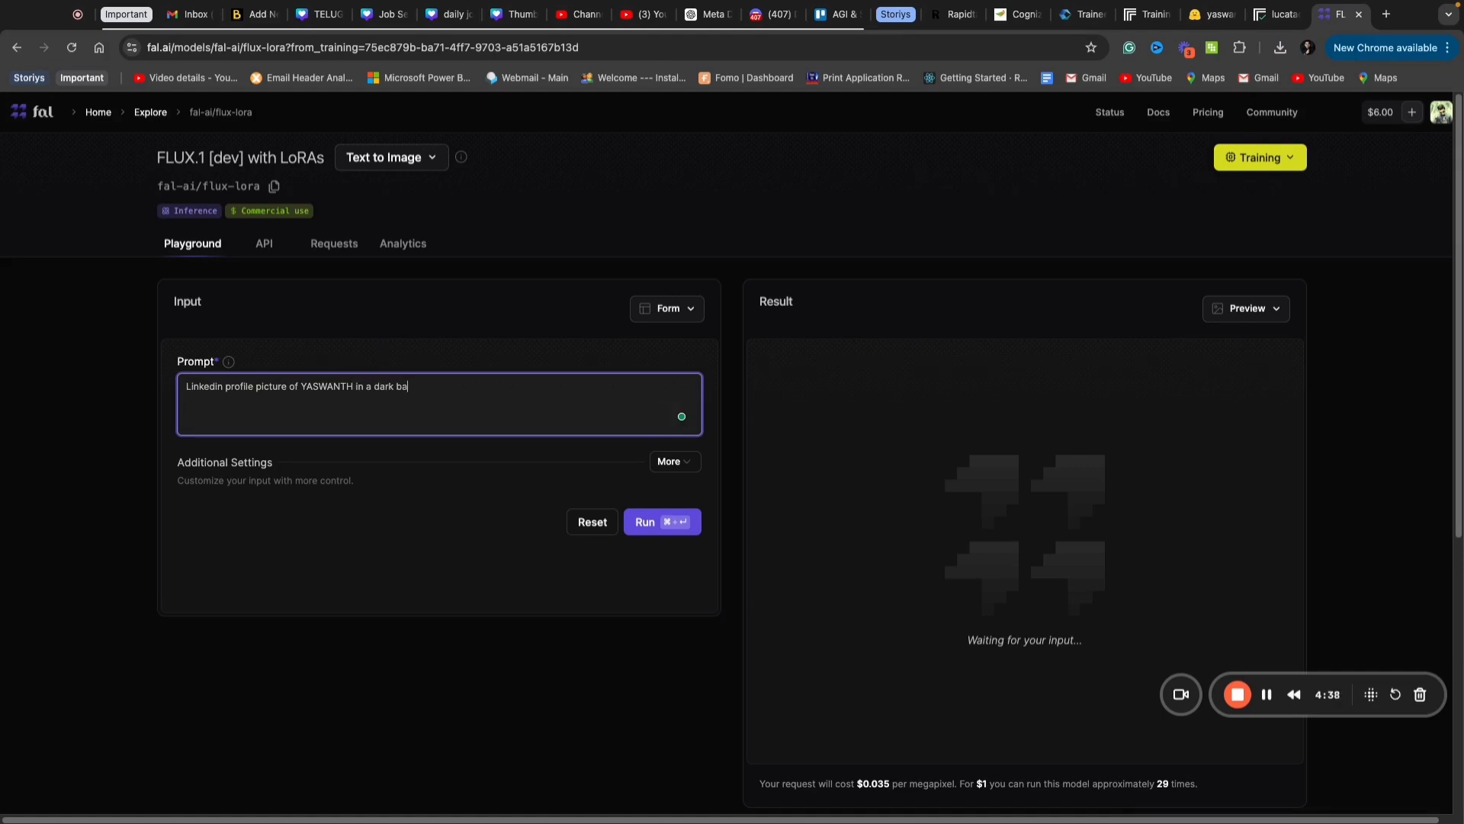
{"action": "type", "text": "ckground"}
{"action": "left_click", "coordinate": [651, 528]}
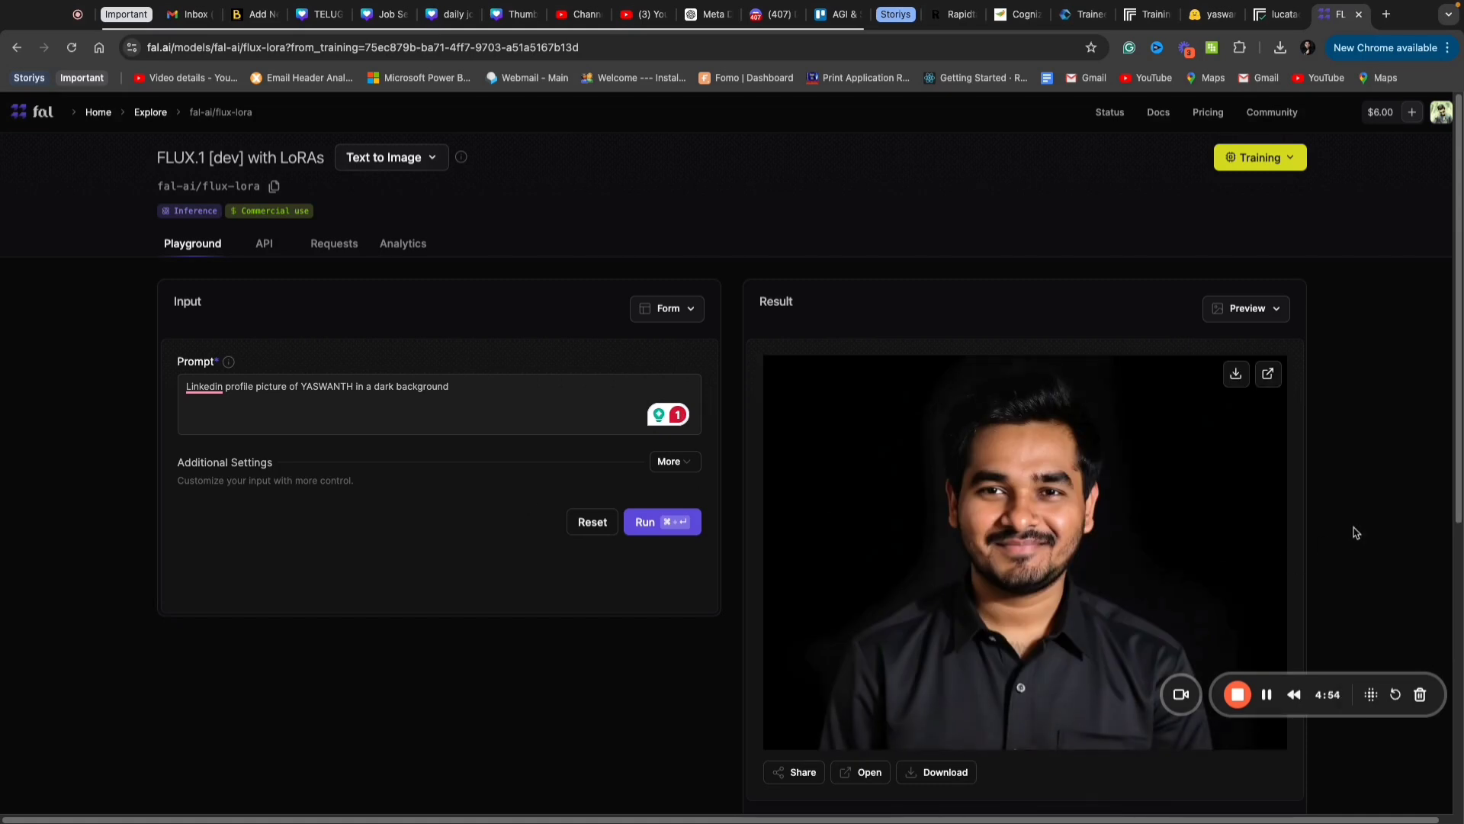
{"action": "scroll", "coordinate": [1427, 509], "scroll_direction": "down", "scroll_amount": 1}
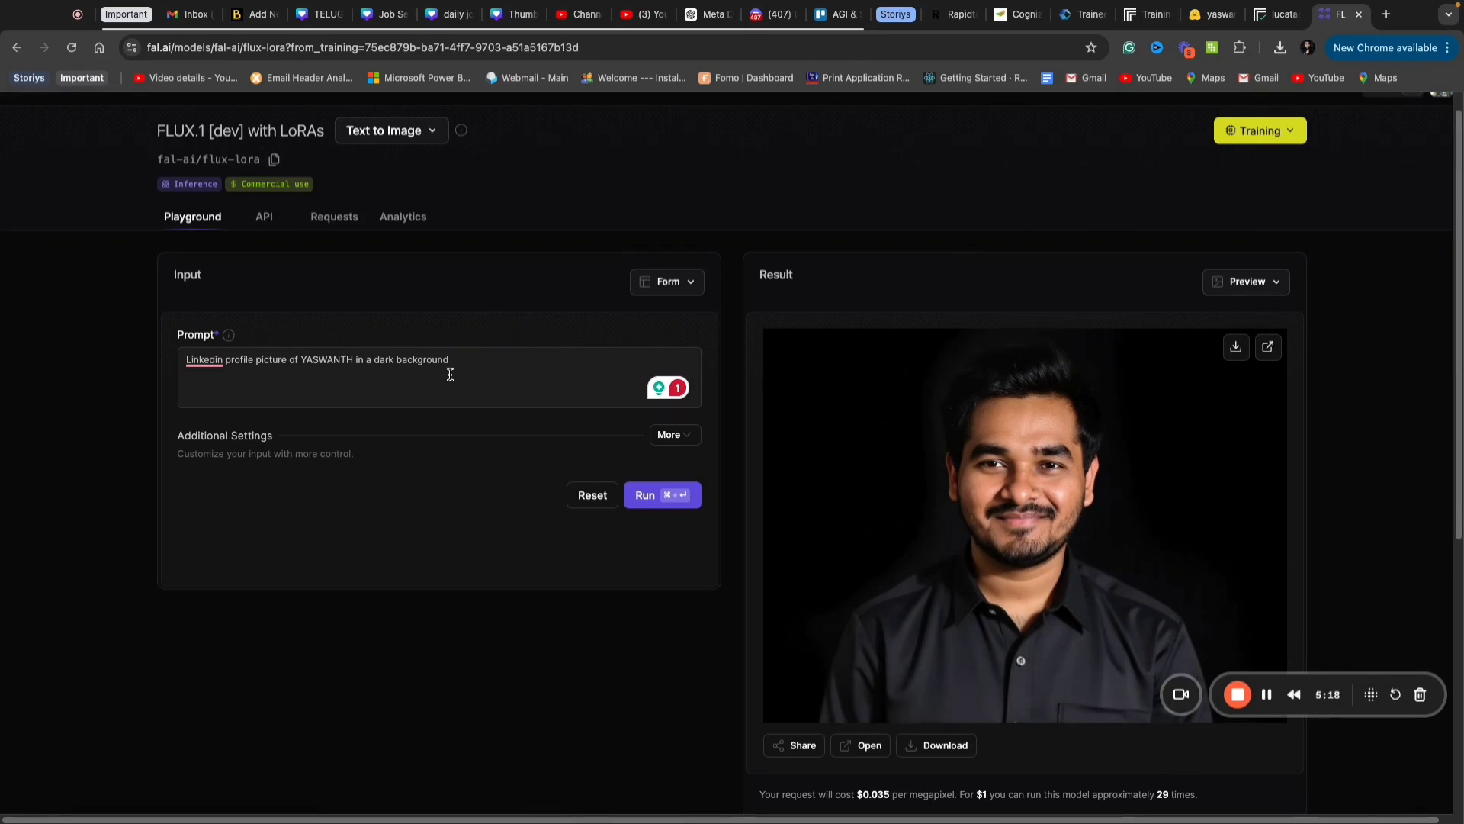
{"action": "left_click_drag", "start_coordinate": [450, 360], "coordinate": [190, 357]}
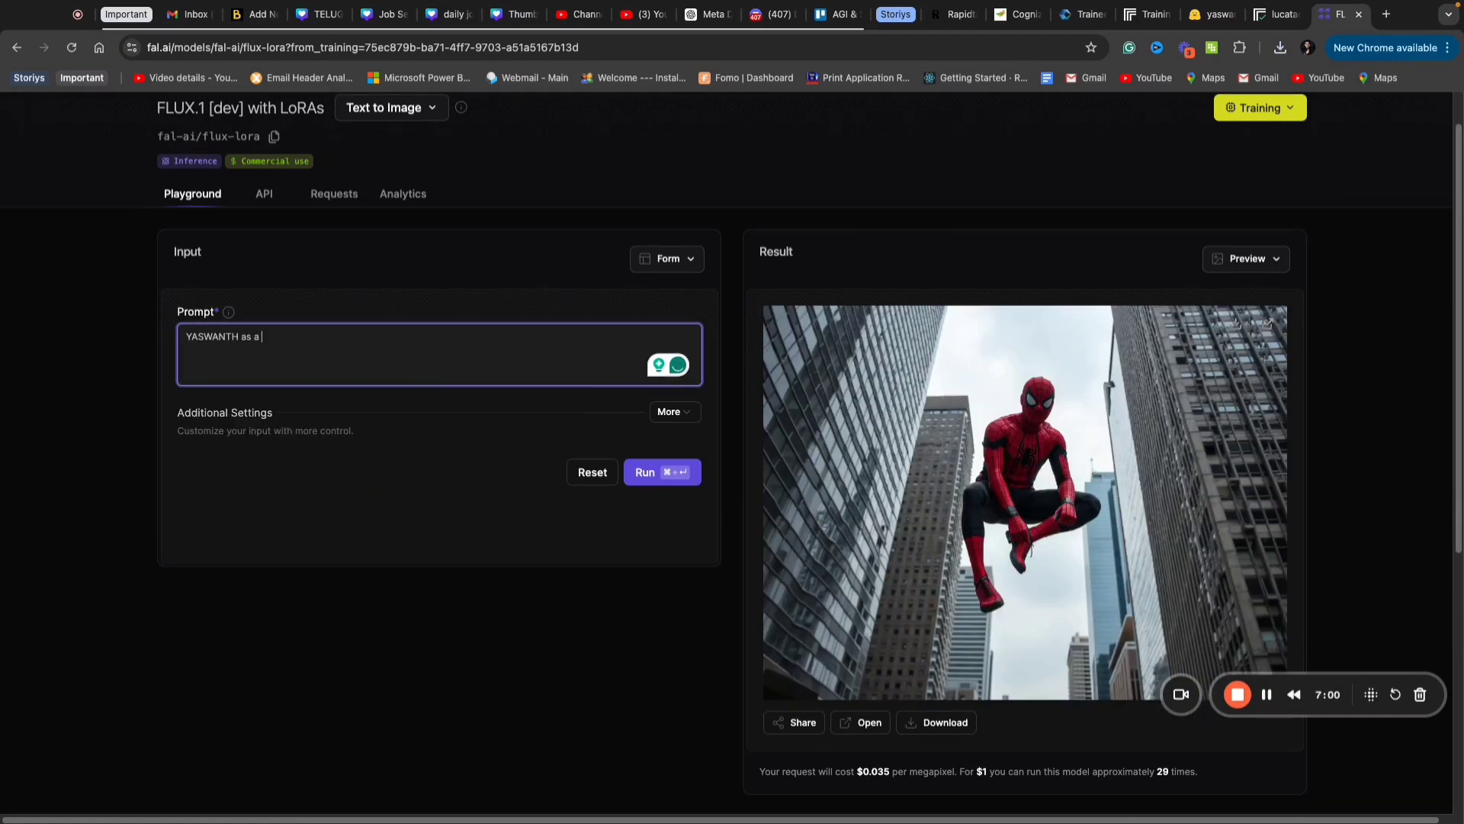
Generate an image from the prompt '<trigger word> as an iron man'.
{"action": "type", "text": "iron man"}
{"action": "left_click", "coordinate": [258, 337]}
{"action": "type", "text": "n"}
{"action": "left_click", "coordinate": [653, 472]}
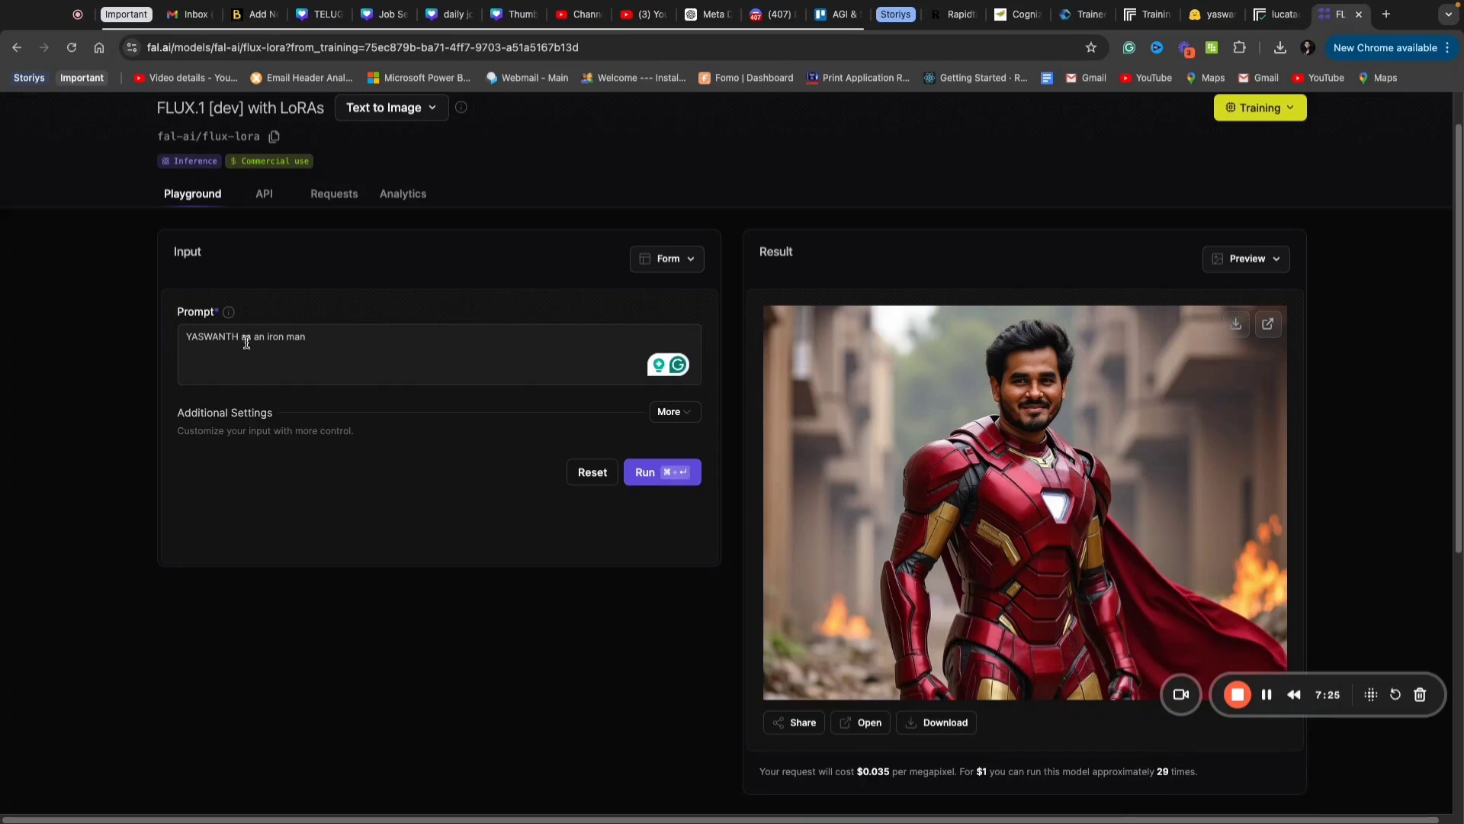
Replace the Iron Man text with 'in a vegetable market' and generate the image.
{"action": "left_click_drag", "start_coordinate": [247, 341], "coordinate": [306, 342]}
{"action": "key", "text": "BackSpace"}
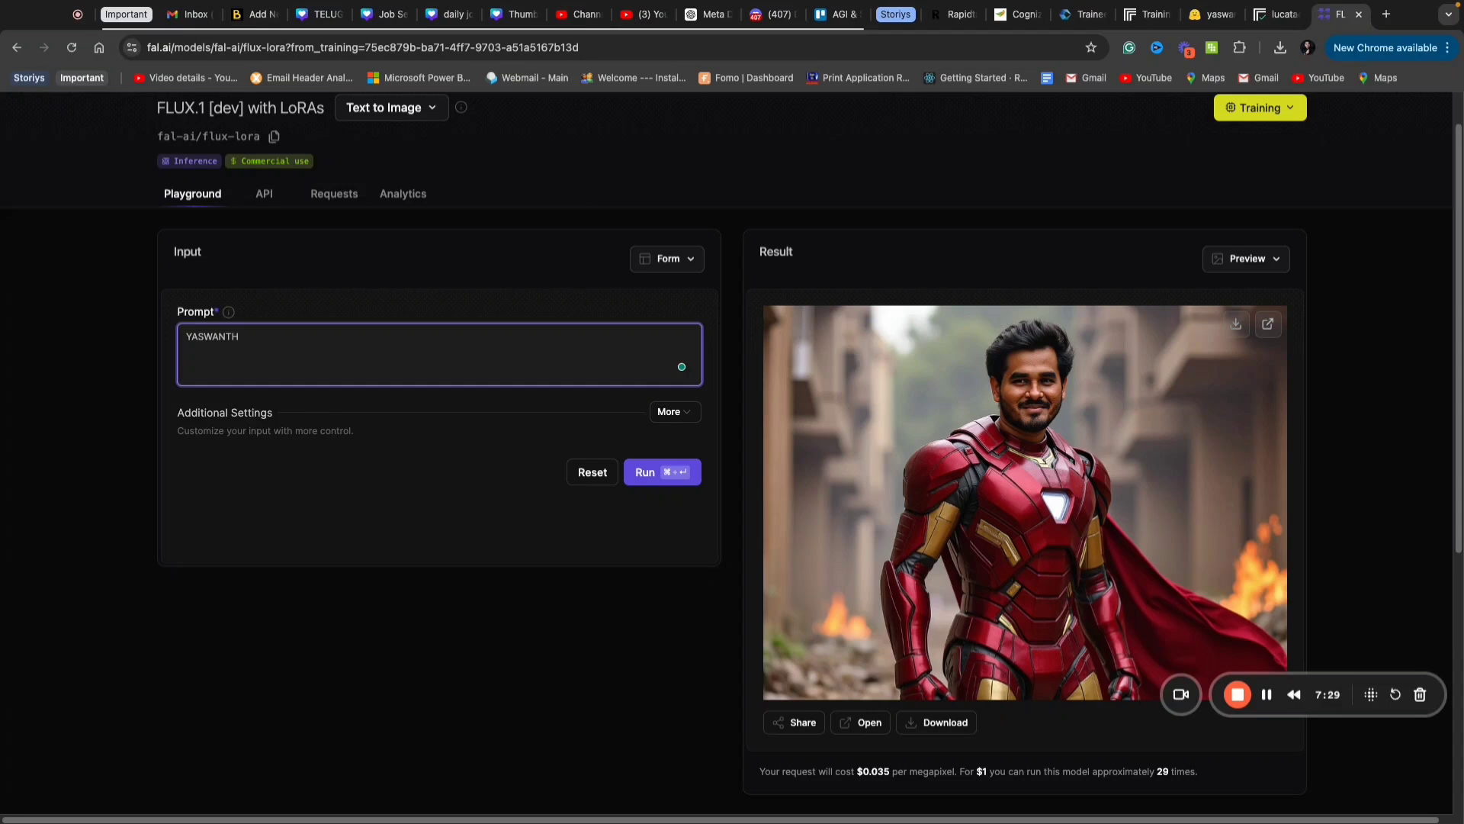
{"action": "type", "text": "in a"}
{"action": "left_click", "coordinate": [259, 337]}
{"action": "type", "text": "vegetable market"}
{"action": "left_click", "coordinate": [644, 474]}
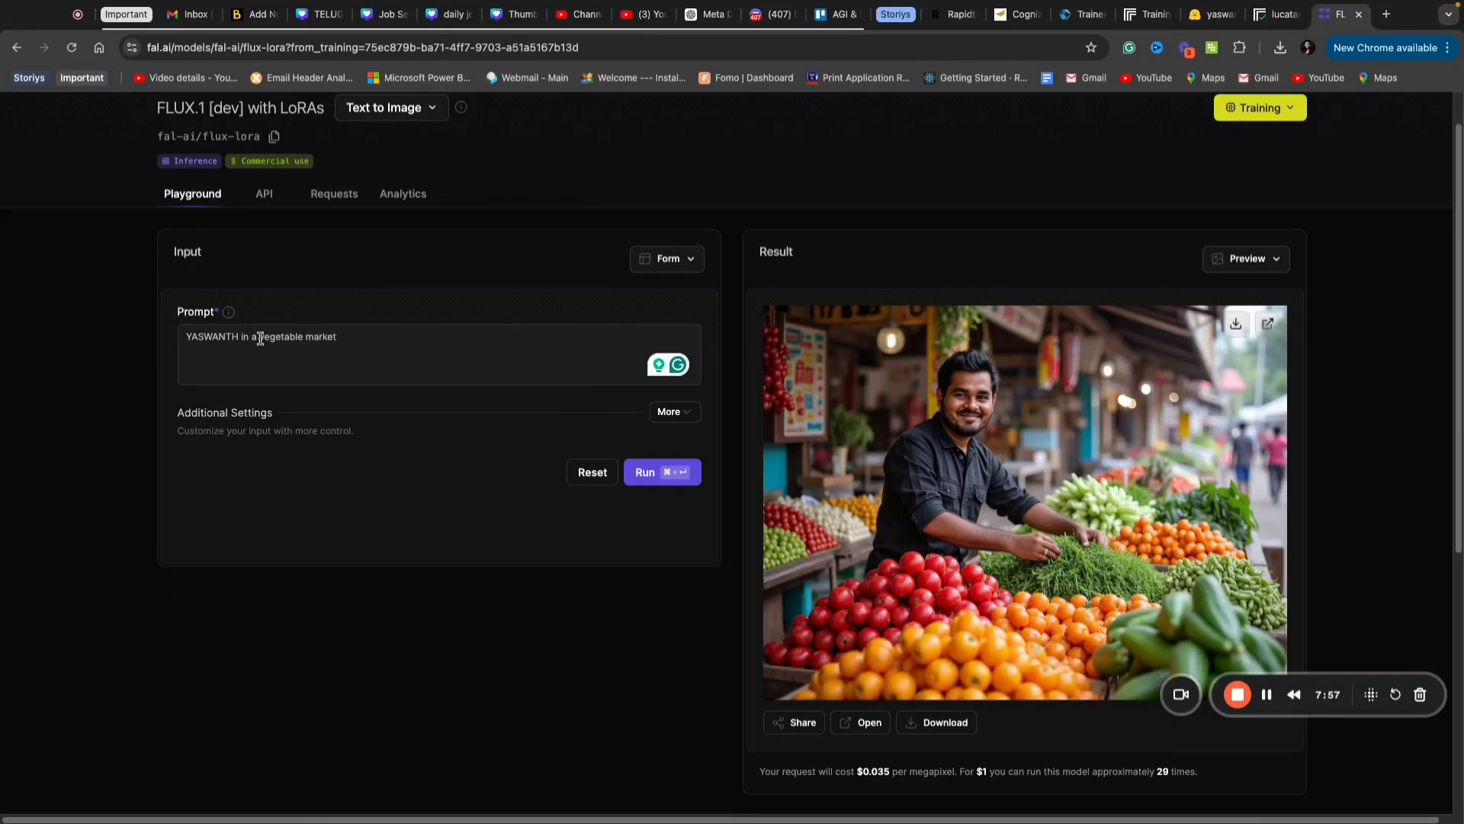
Generate an image from '<trigger word> beach relaxing with a drink in his hand'.
{"action": "left_click_drag", "start_coordinate": [259, 336], "coordinate": [359, 338]}
{"action": "key", "text": "BackSpace"}
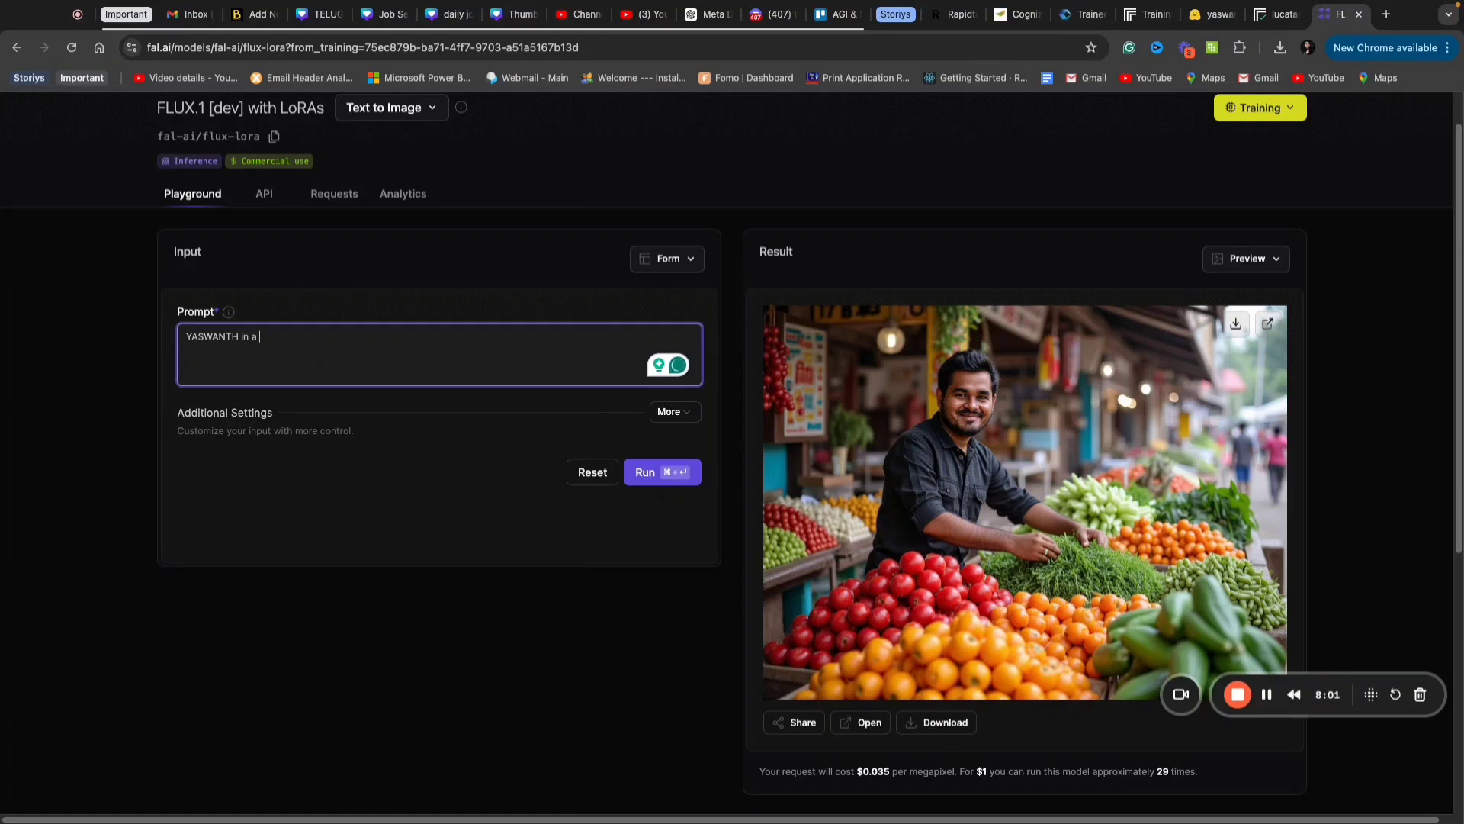
{"action": "type", "text": "beach relaxing"}
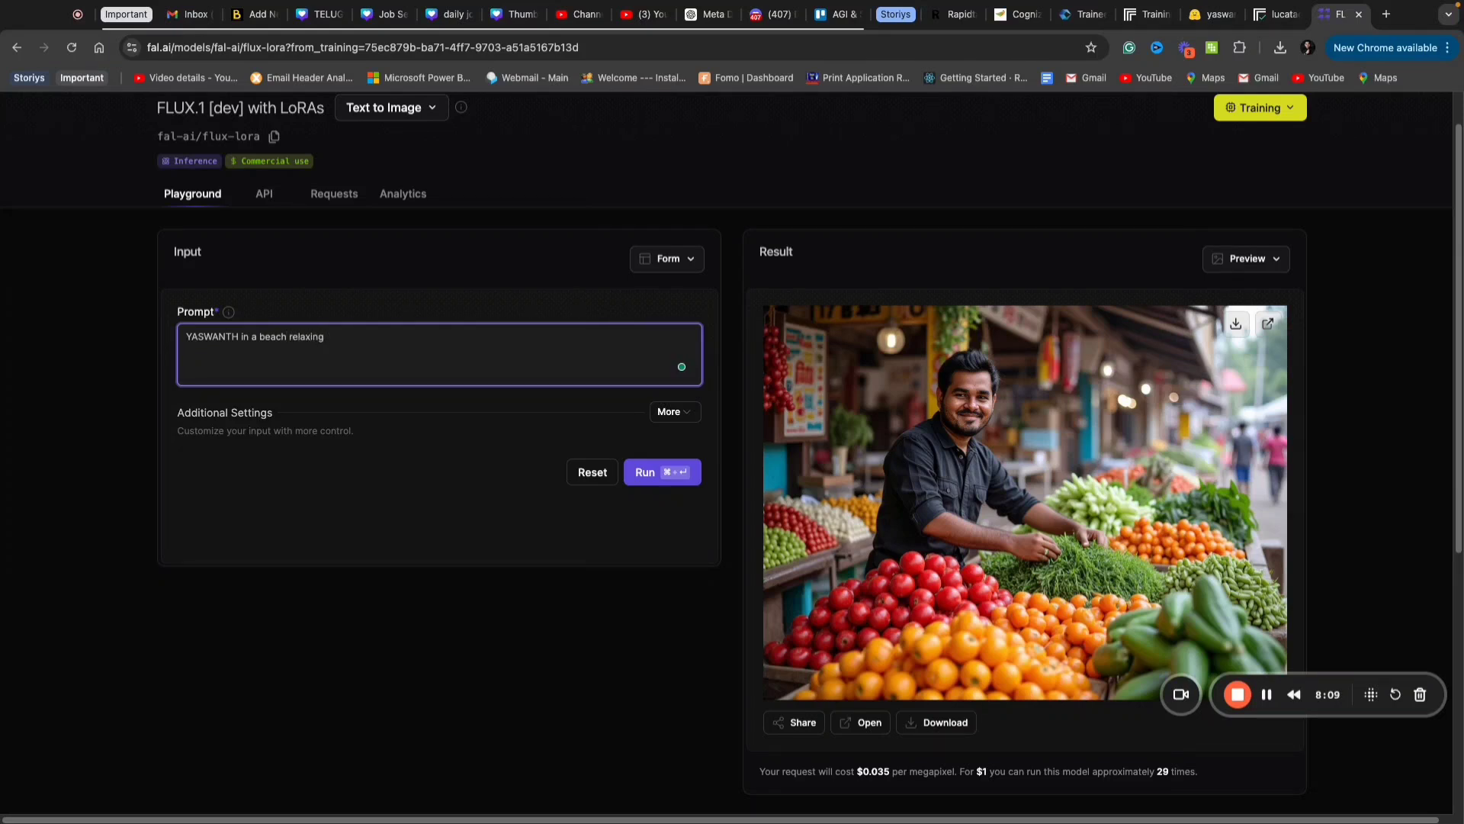
{"action": "type", "text": "with a drink in his hand"}
{"action": "left_click", "coordinate": [648, 473]}
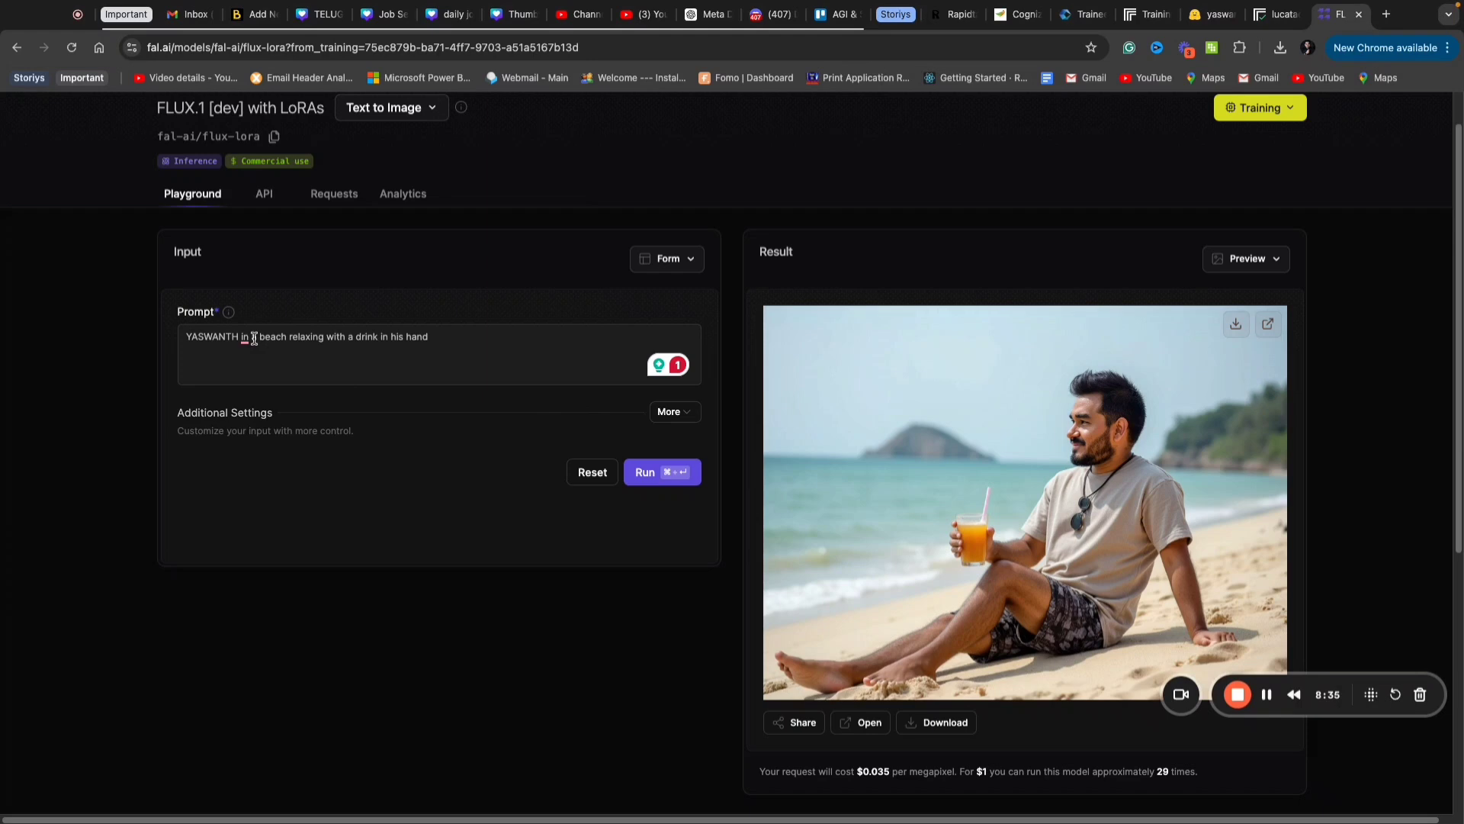
Download the generated beach image and trim the beach description from the prompt.
{"action": "left_click", "coordinate": [445, 339]}
{"action": "key", "text": "BackSpace"}
{"action": "key", "text": "BackSpace"}
{"action": "key", "text": "BackSpace"}
{"action": "key", "text": "BackSpace"}
{"action": "key", "text": "BackSpace"}
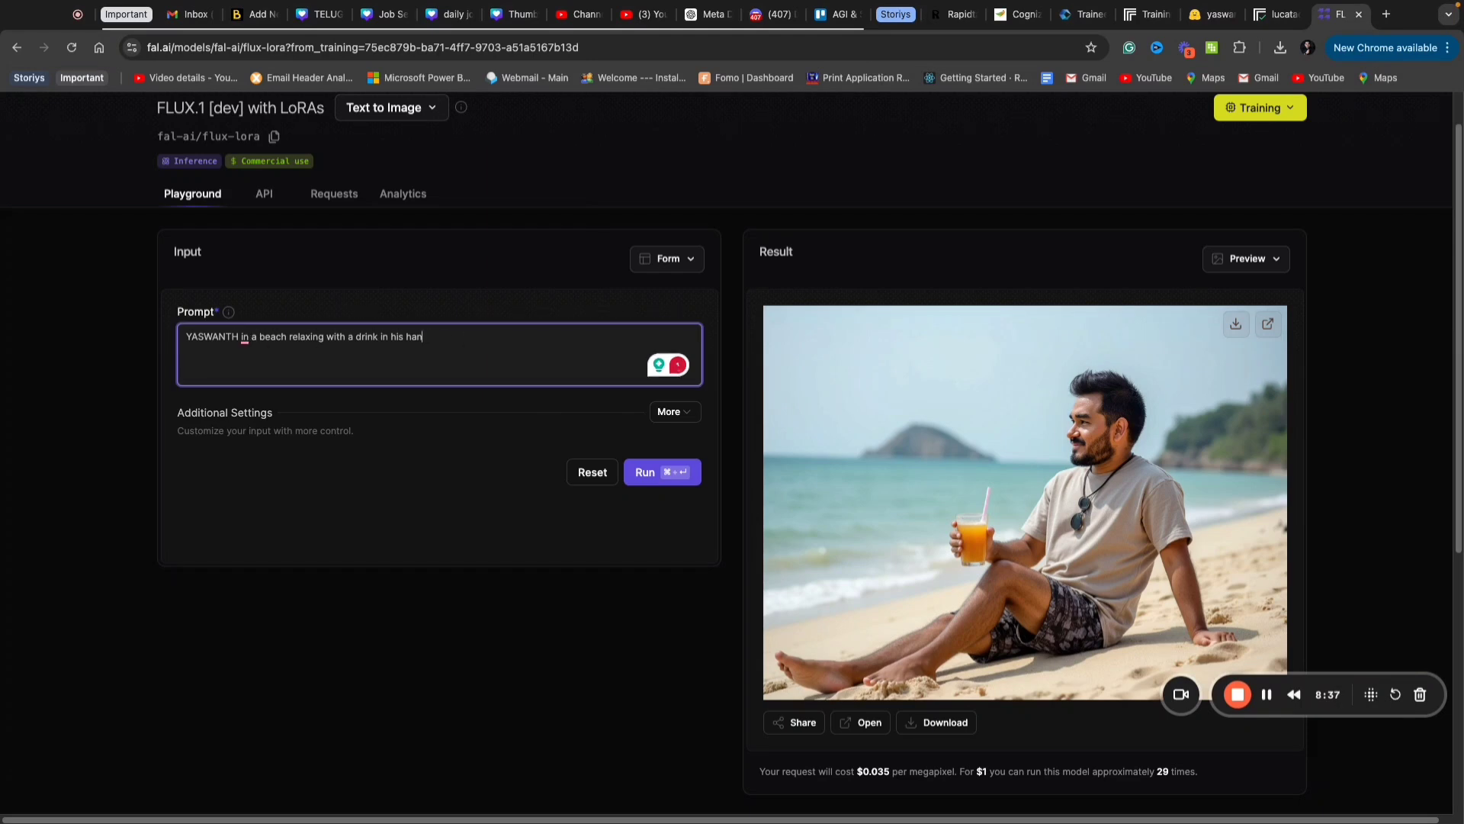
{"action": "left_click", "coordinate": [924, 726]}
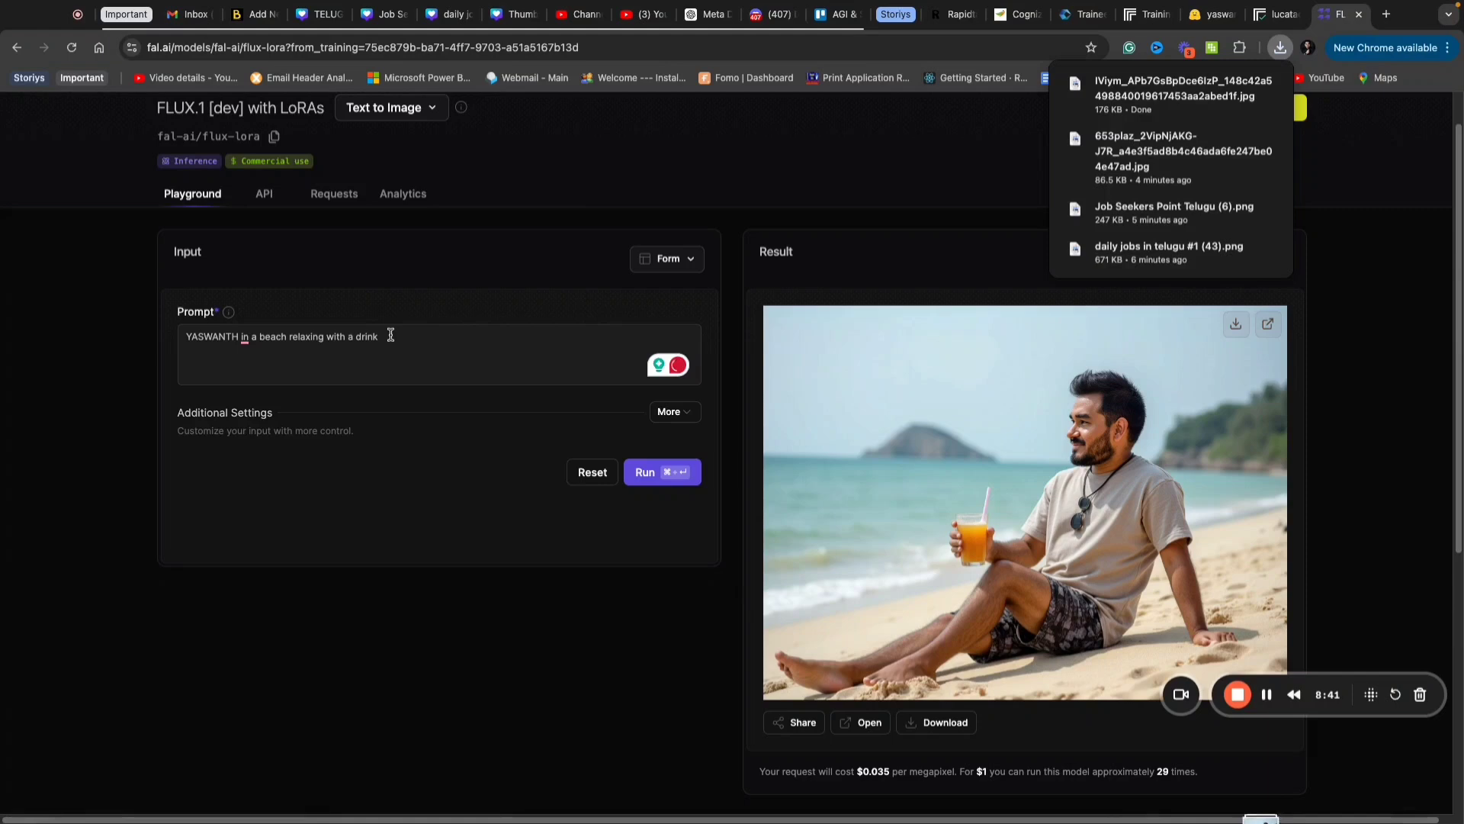
{"action": "left_click_drag", "start_coordinate": [392, 335], "coordinate": [243, 333]}
Generate 'Front-view of <trigger word> as a cricketer wearing helmet and ready to face the ball'.
{"action": "key", "text": "BackSpace"}
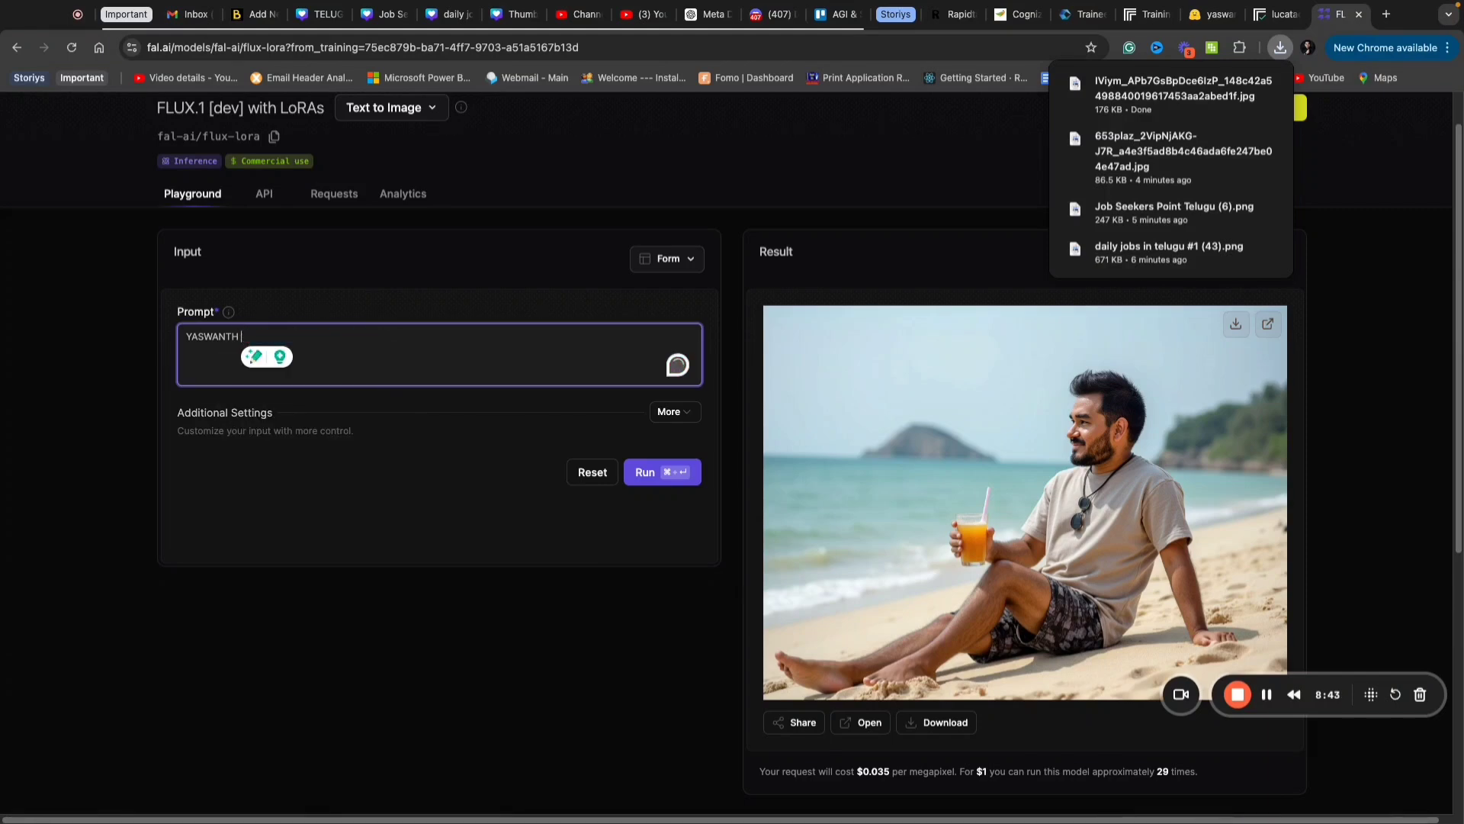
{"action": "type", "text": "as"}
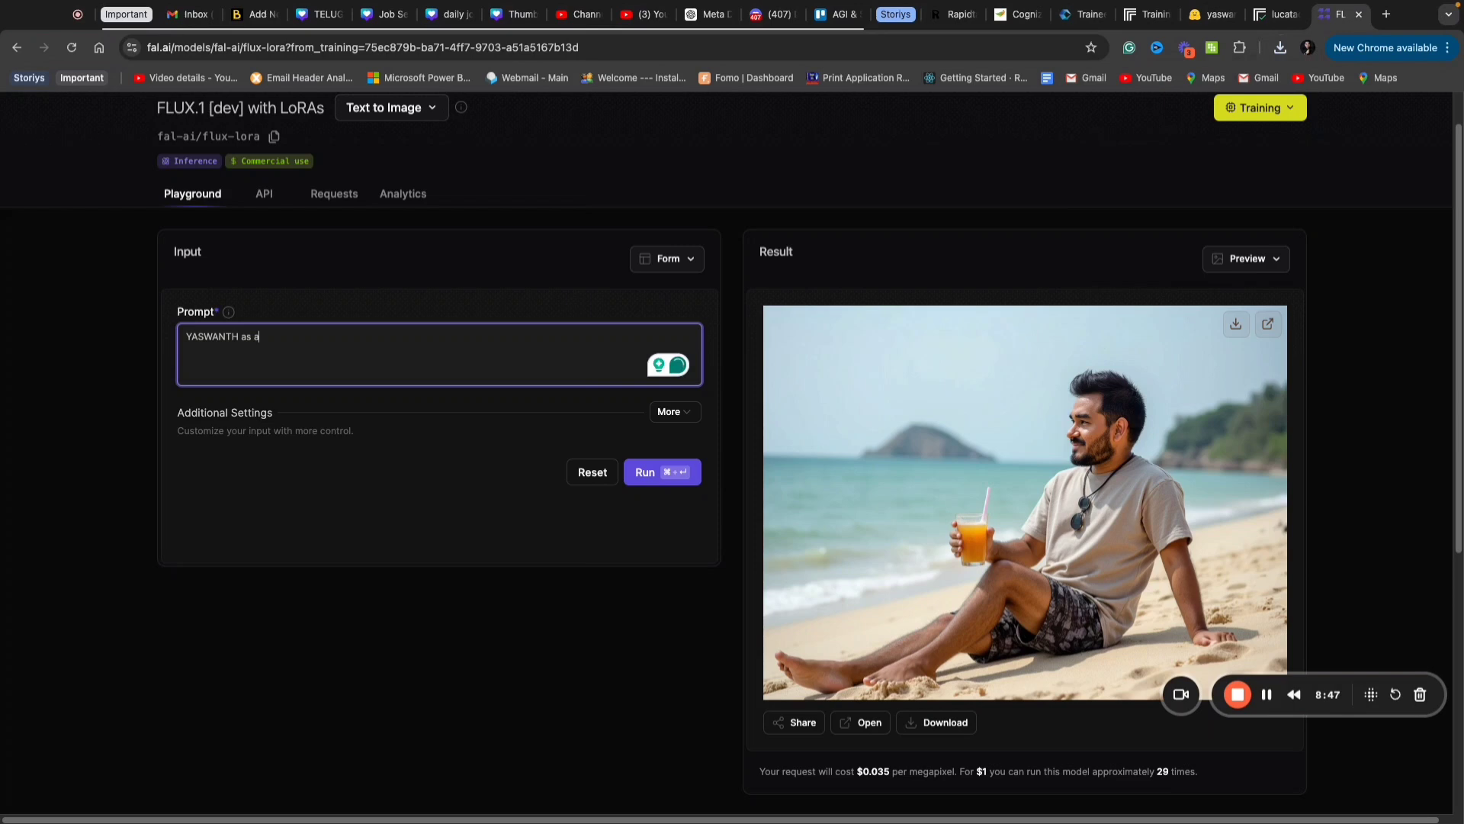
{"action": "type", "text": " a cricketer we"}
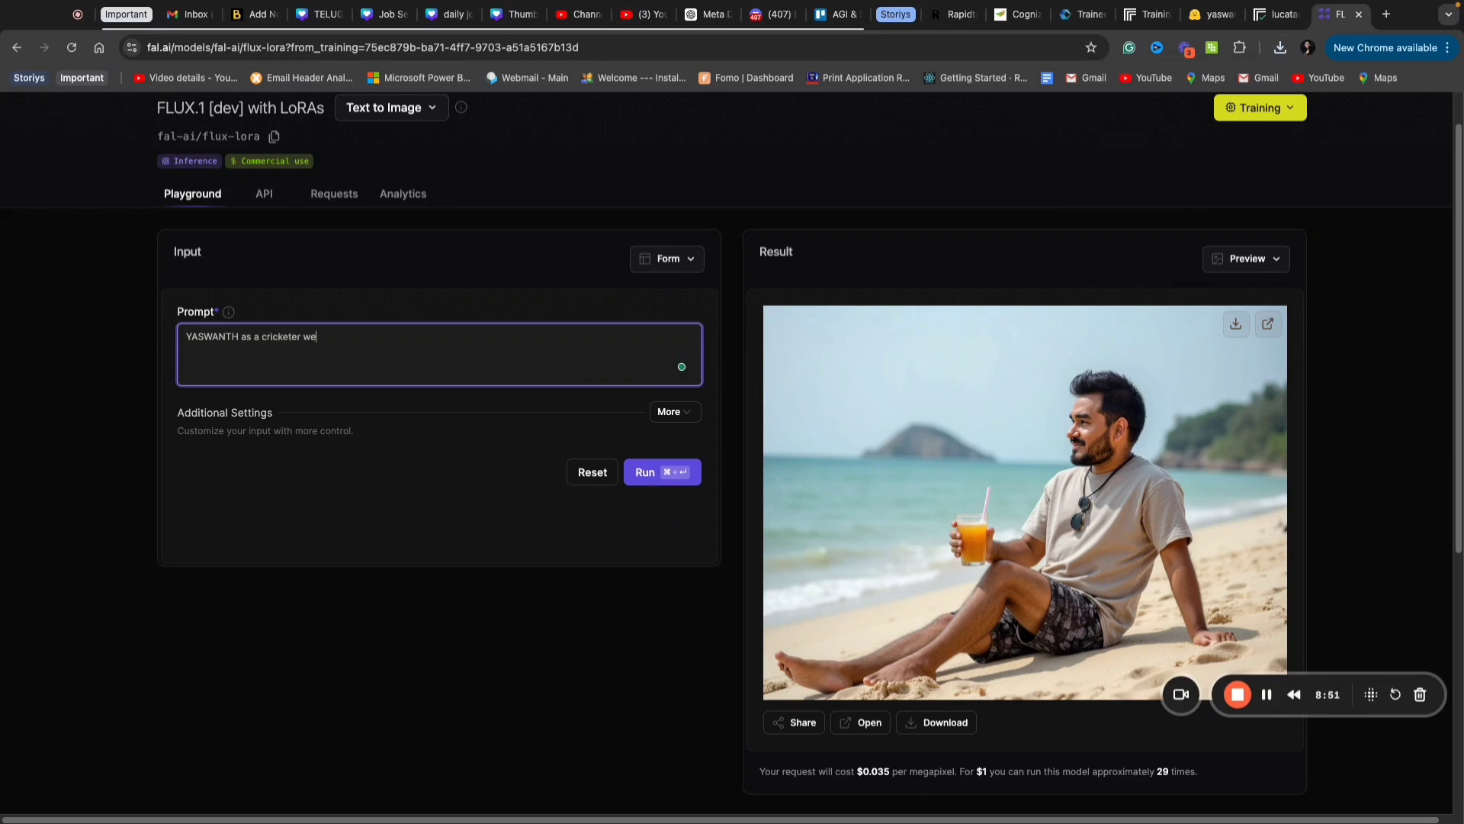
{"action": "type", "text": "aring helmet and ready to face the ball"}
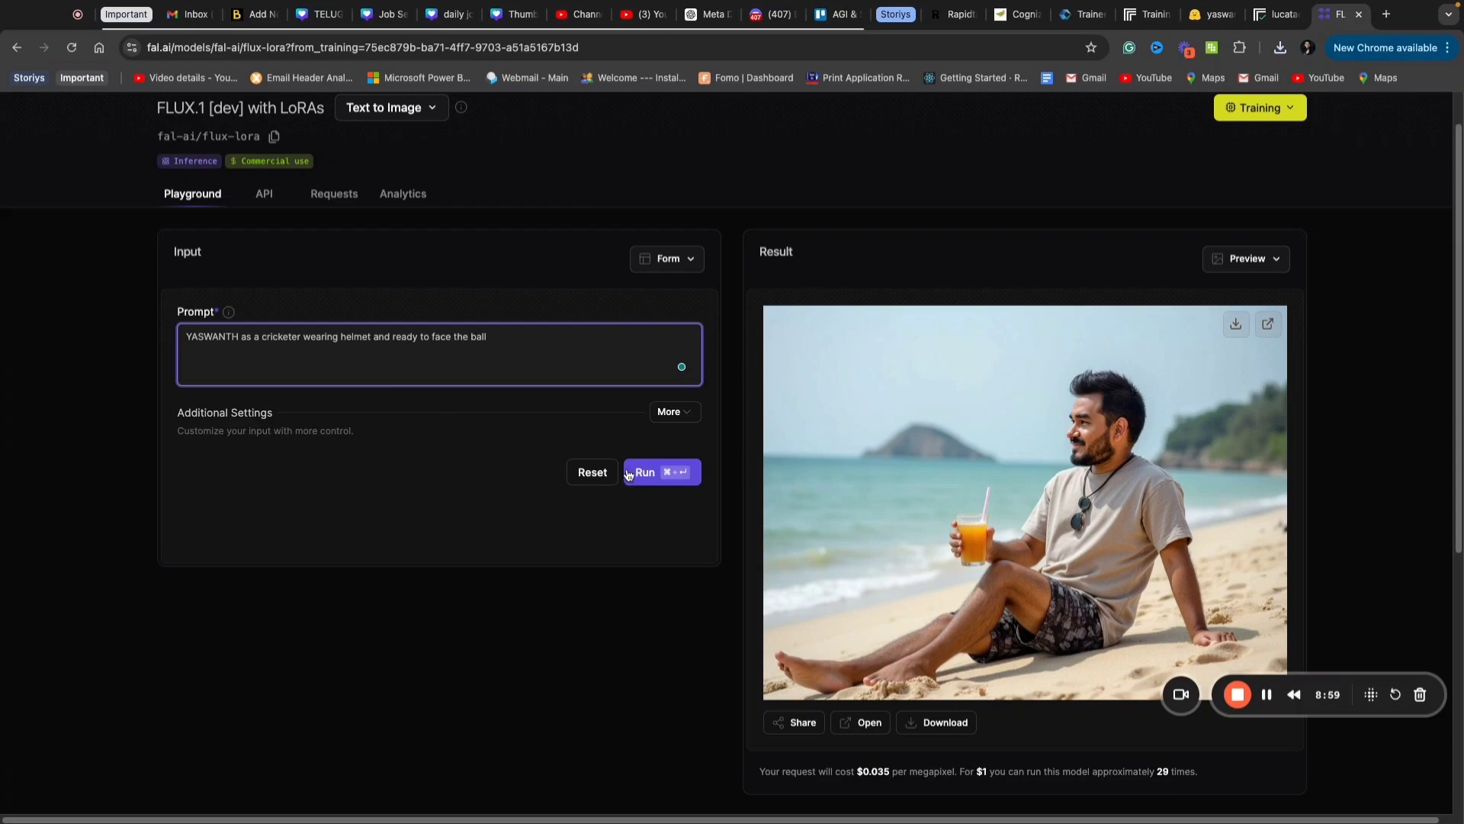
{"action": "left_click", "coordinate": [190, 343]}
{"action": "type", "text": "Front"}
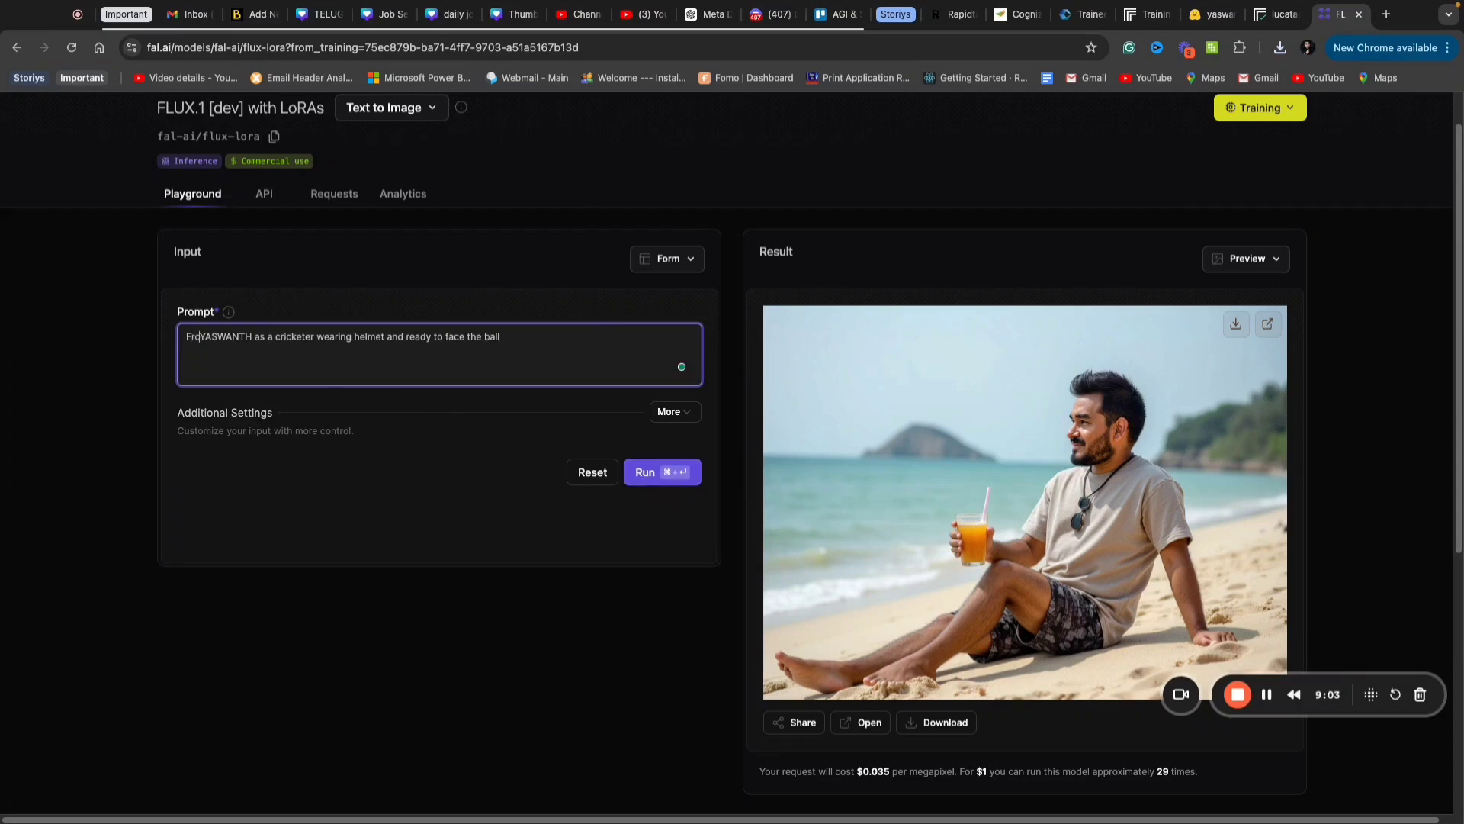
{"action": "type", "text": "-view "}
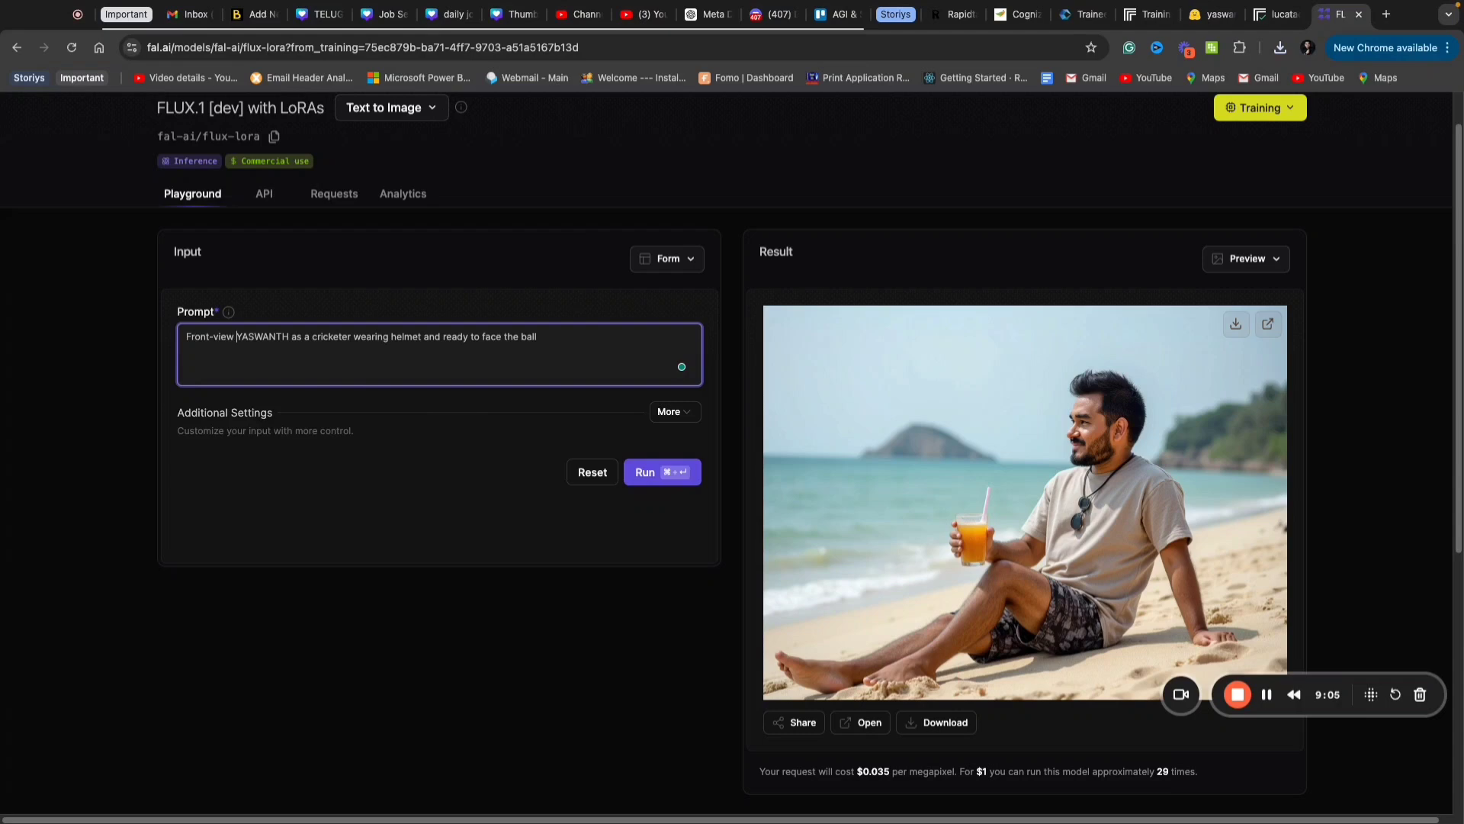
{"action": "type", "text": "of"}
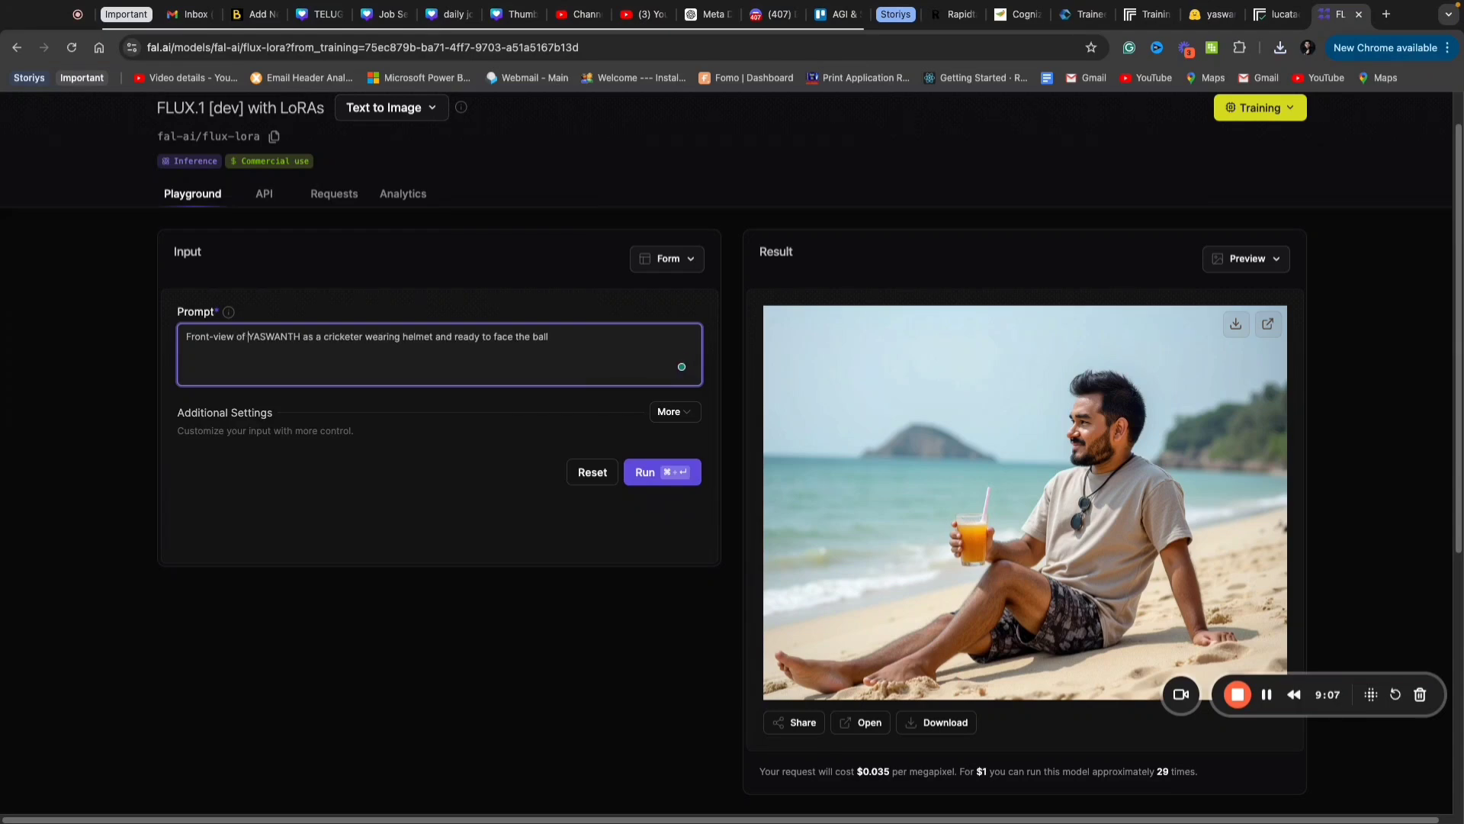
{"action": "left_click", "coordinate": [640, 473]}
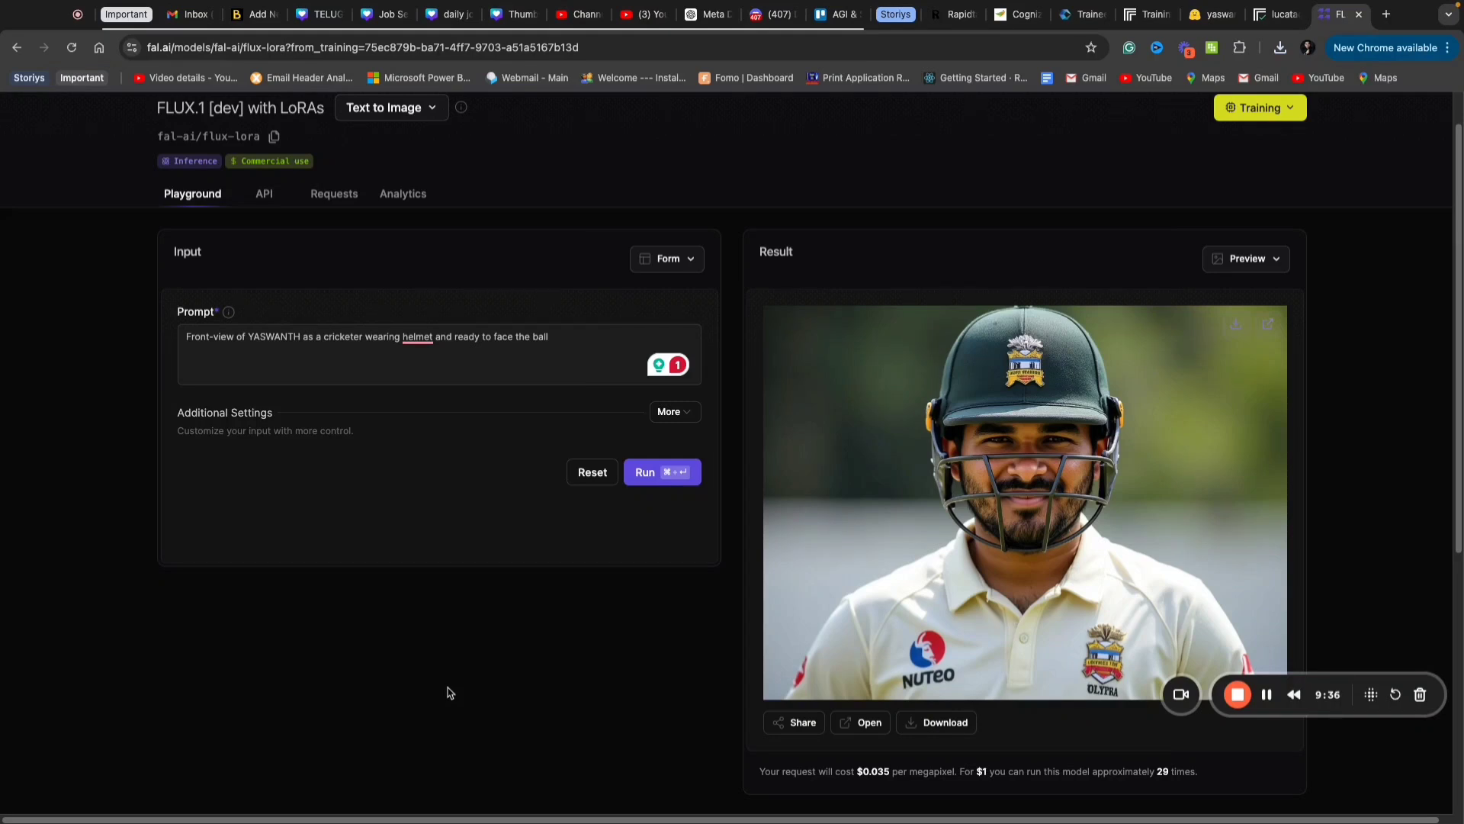
Insert 'indian' before 'cricketer' in the prompt and regenerate the front-view image.
{"action": "left_click", "coordinate": [322, 337]}
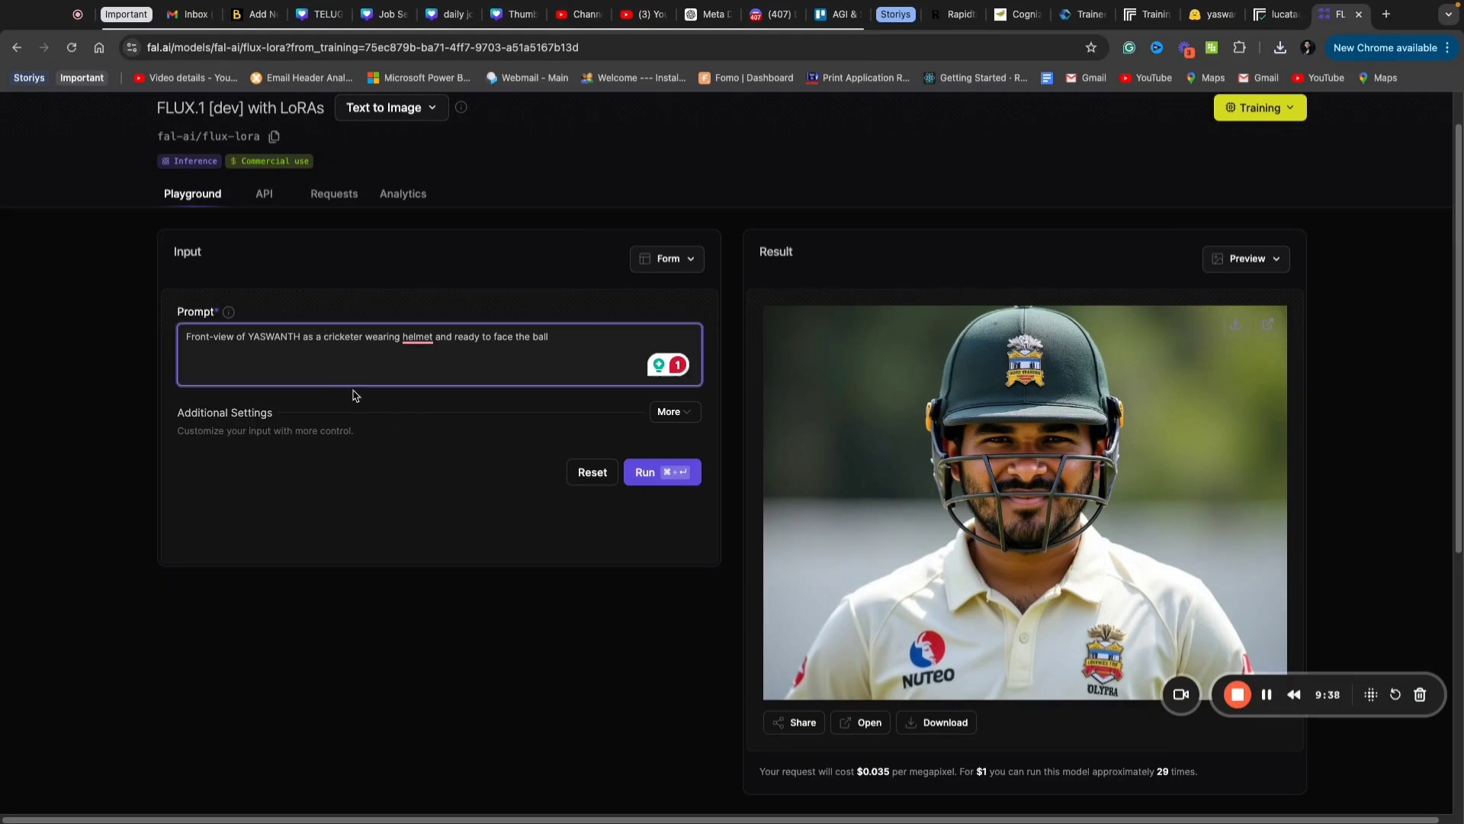
{"action": "type", "text": "indian"}
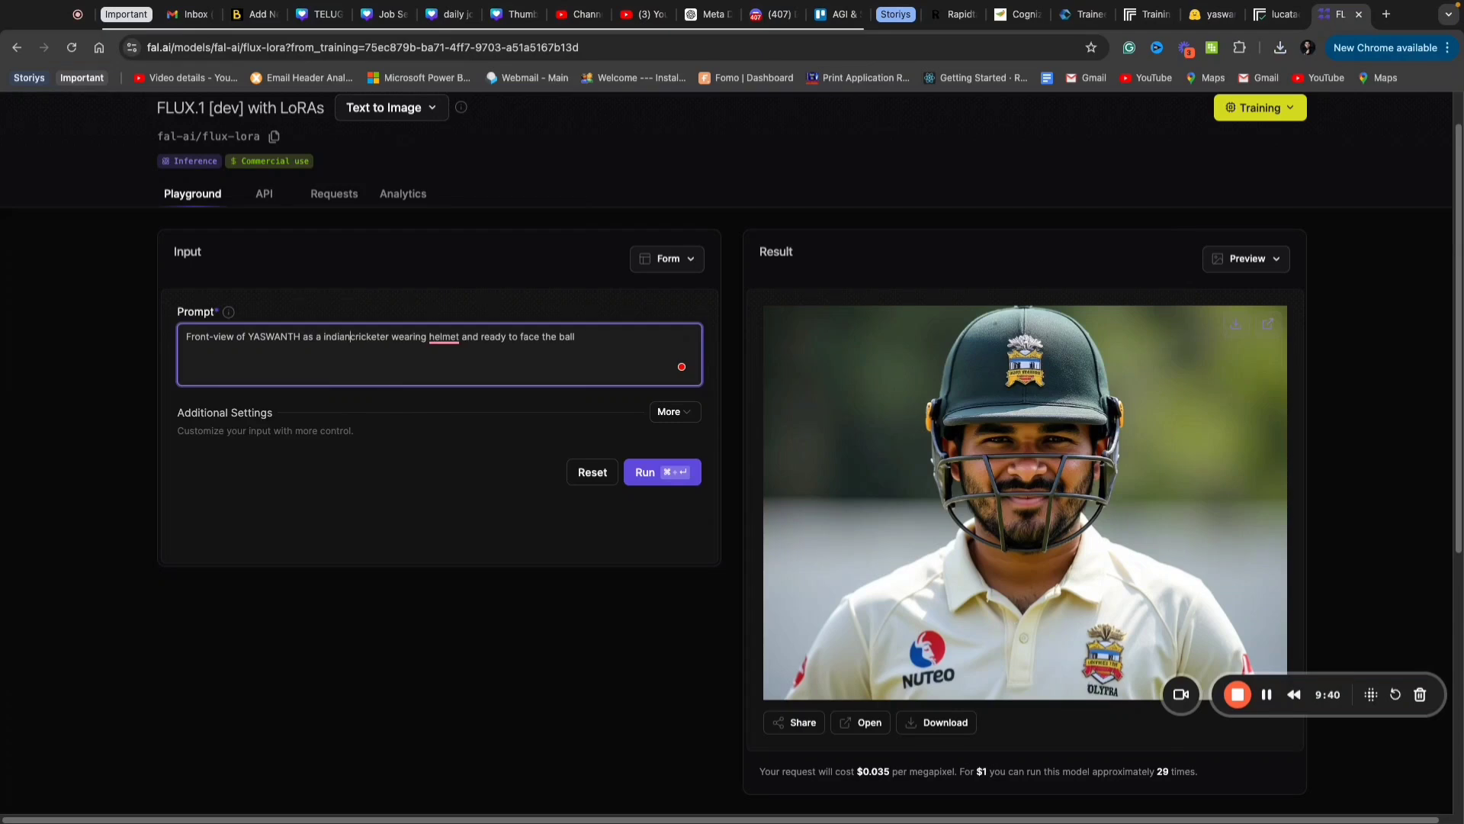
{"action": "left_click", "coordinate": [636, 472]}
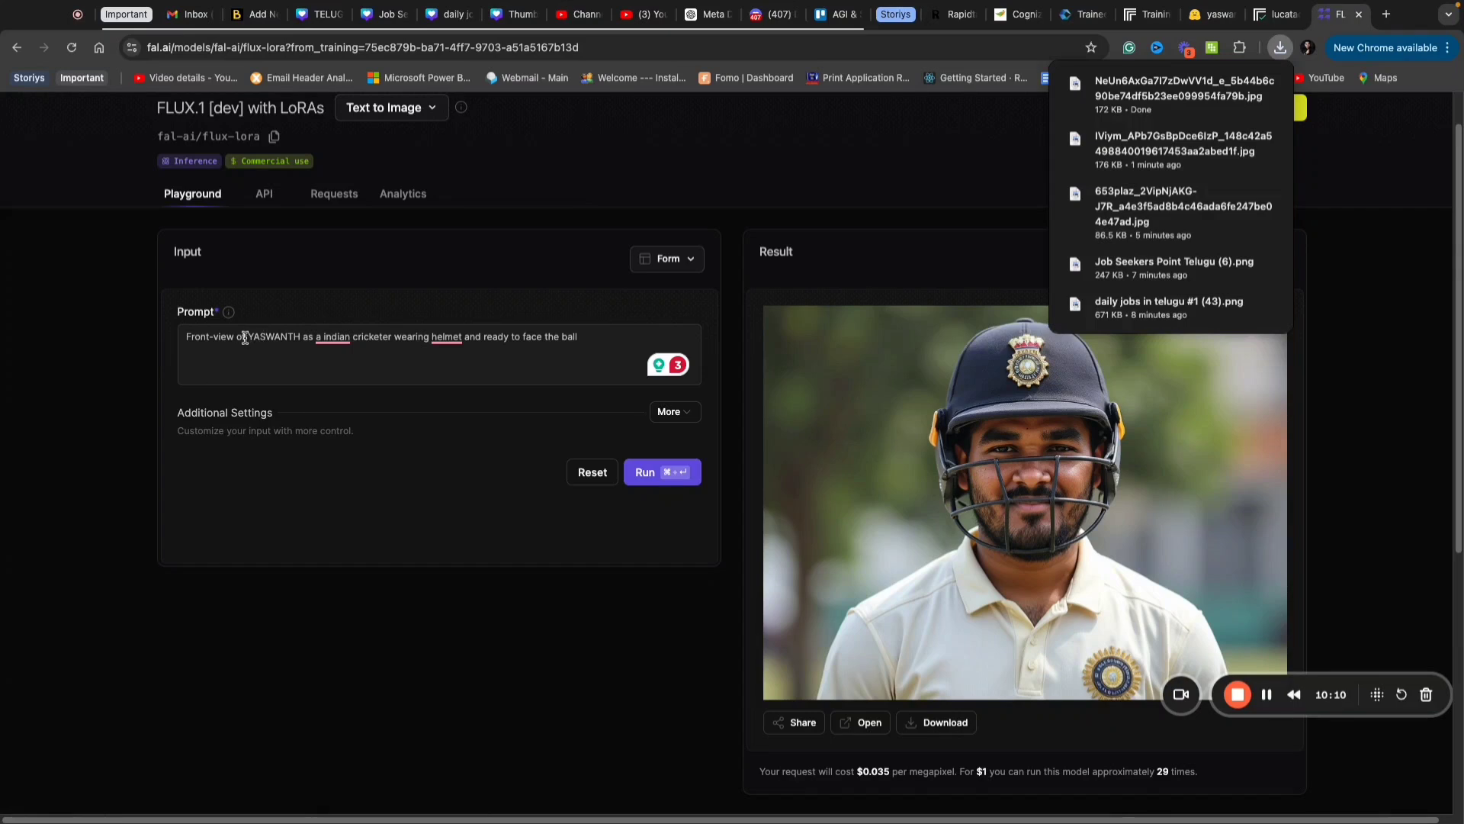
Change the prompt to '<trigger word> as a super man', generate it, then open the Hugging Face repository form.
{"action": "left_click_drag", "start_coordinate": [245, 336], "coordinate": [518, 341]}
{"action": "key", "text": "BackSpace"}
{"action": "mouse_move", "coordinate": [261, 340]}
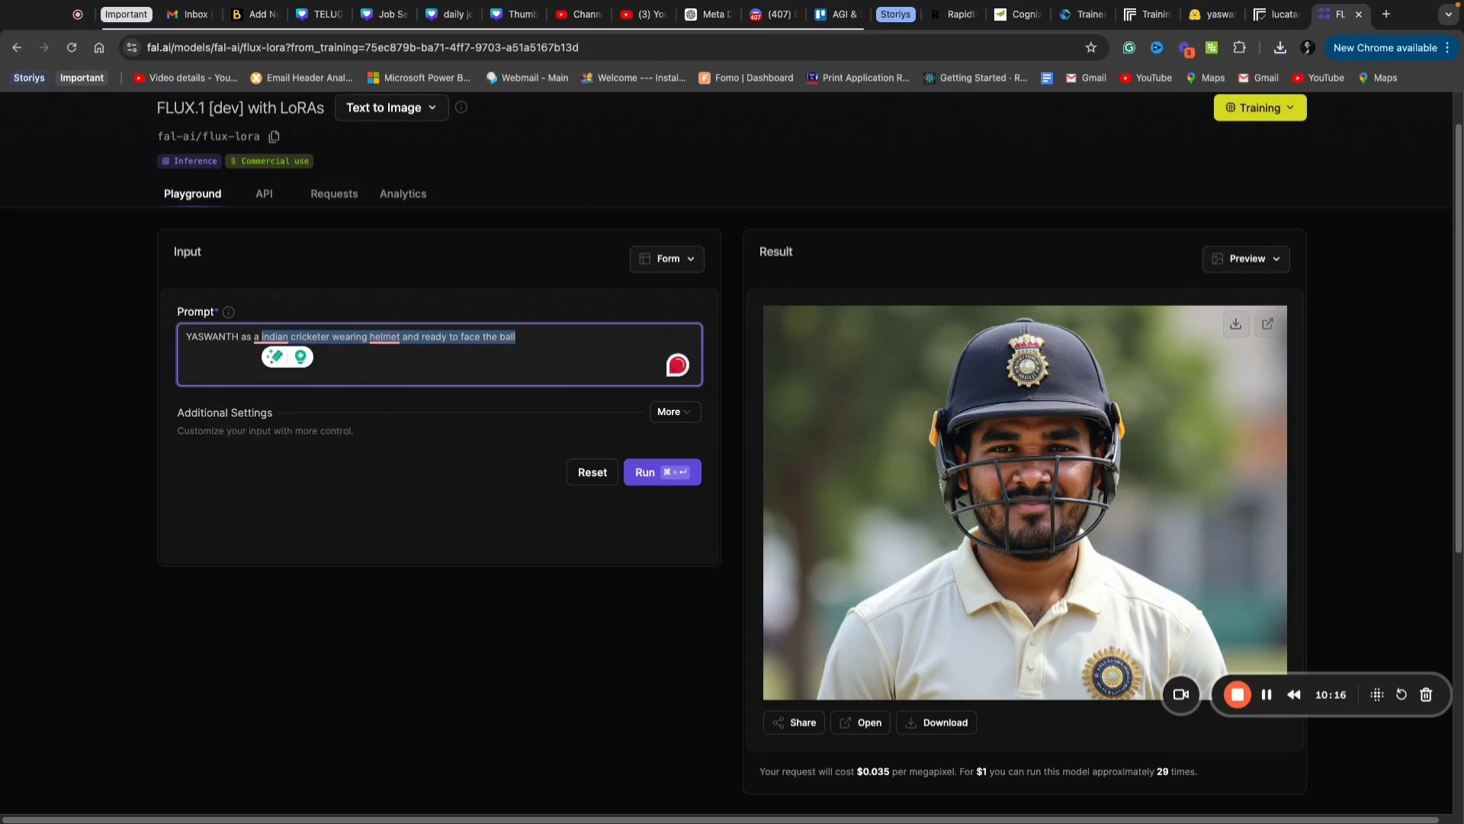
{"action": "key", "text": "BackSpace"}
{"action": "type", "text": "sup"}
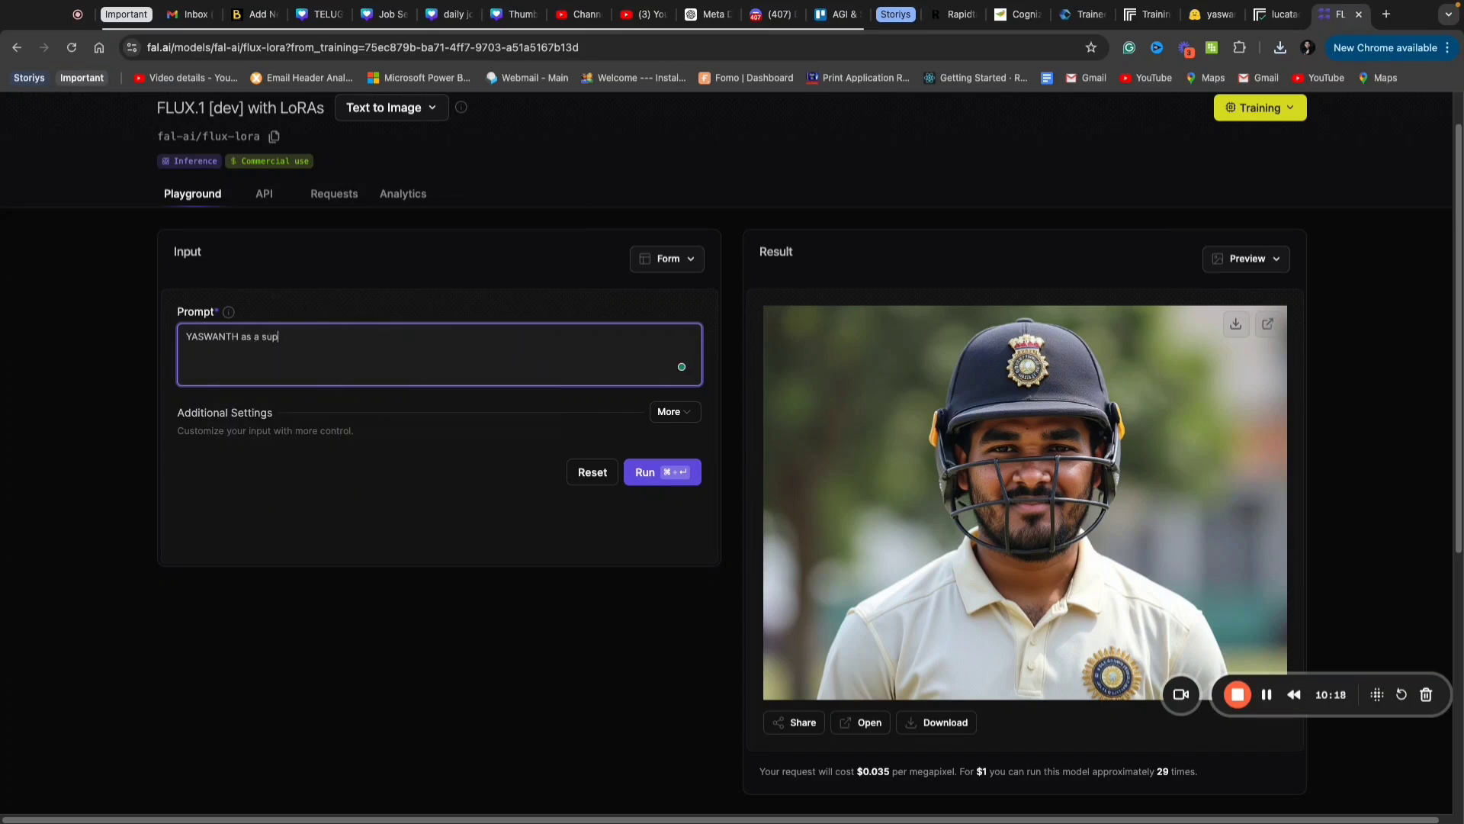
{"action": "type", "text": "er man"}
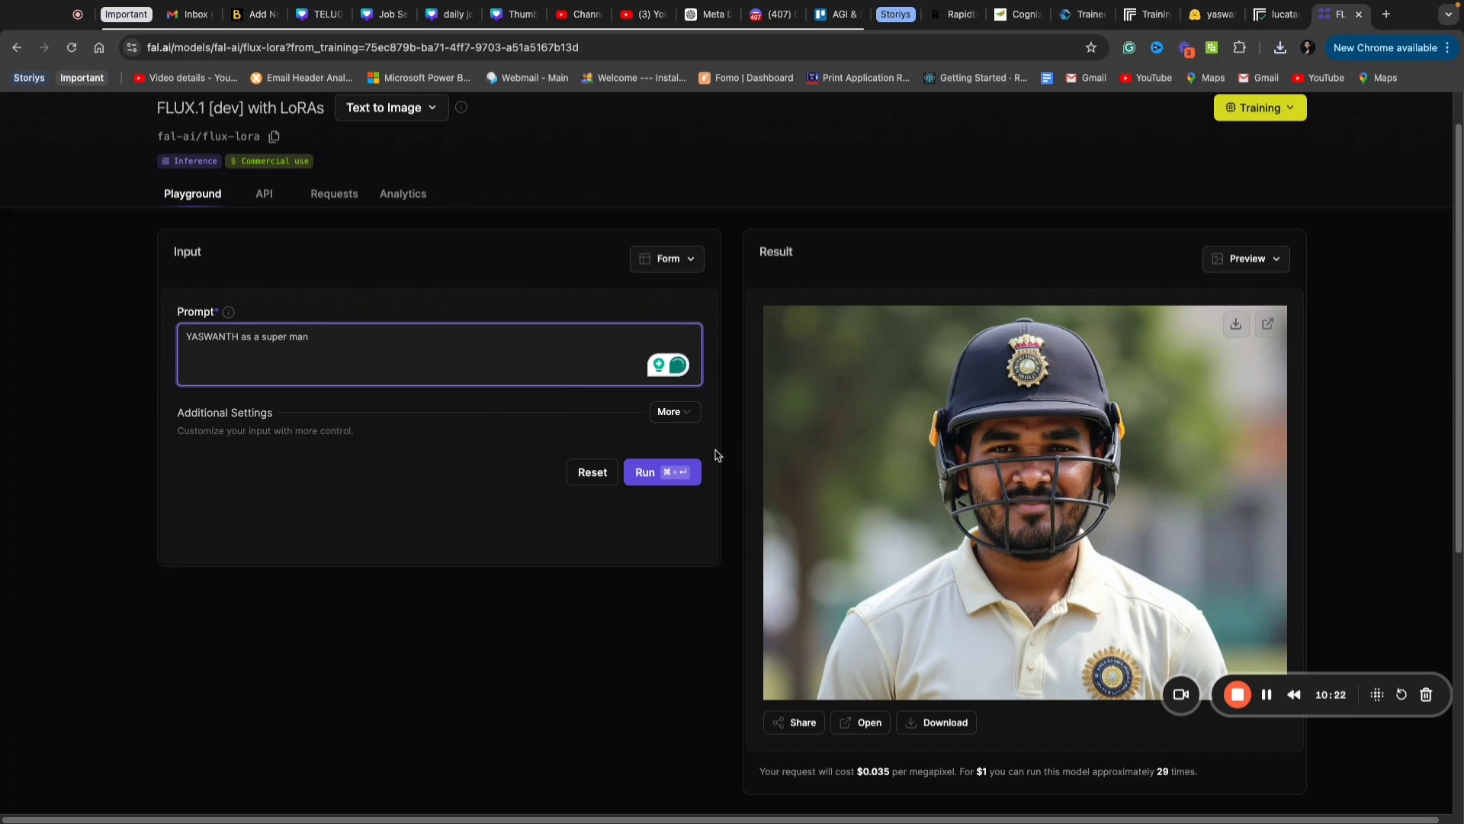
{"action": "left_click", "coordinate": [655, 473]}
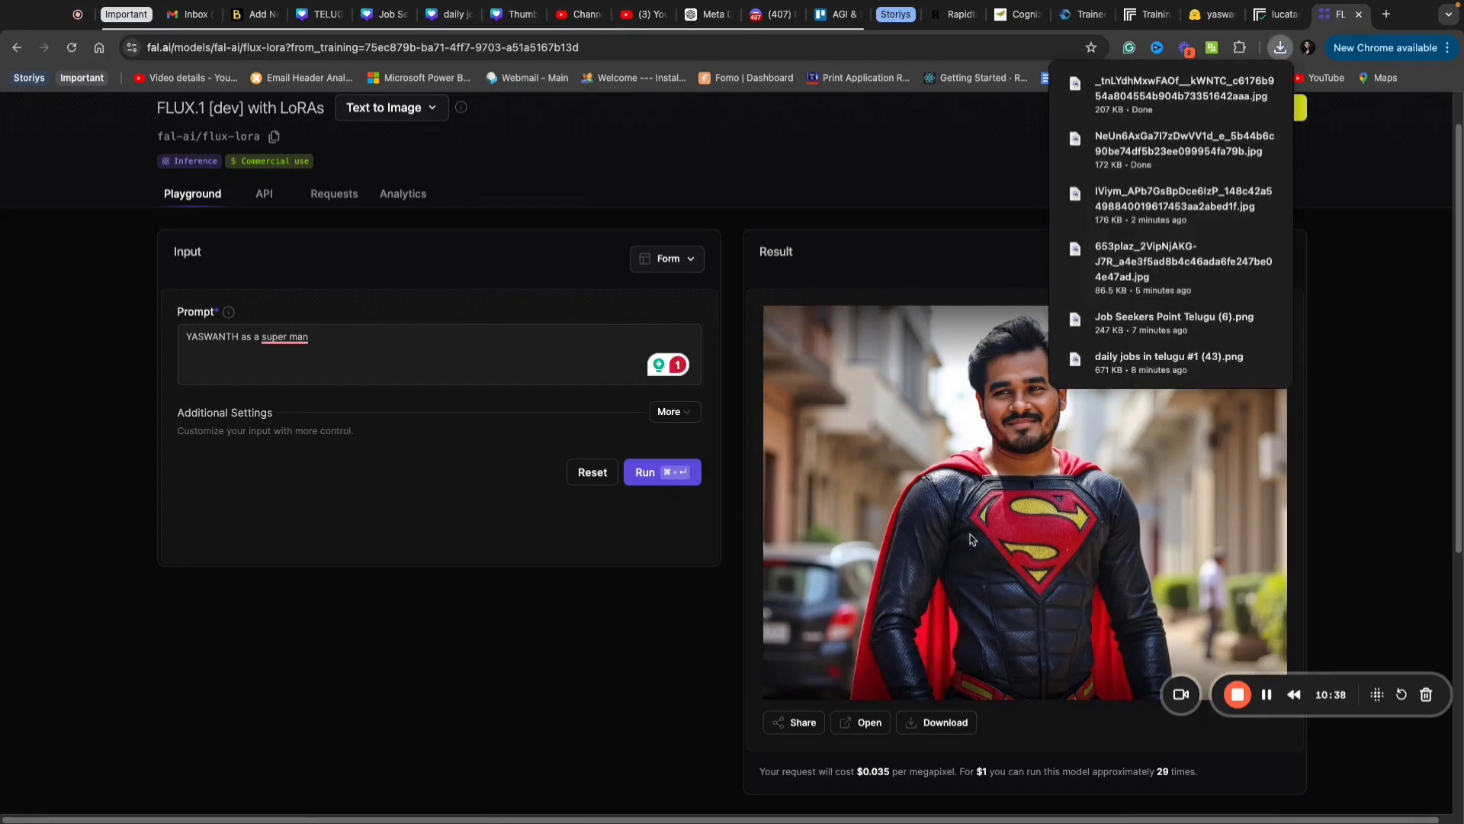
{"action": "scroll", "coordinate": [976, 538], "scroll_direction": "up", "scroll_amount": 2}
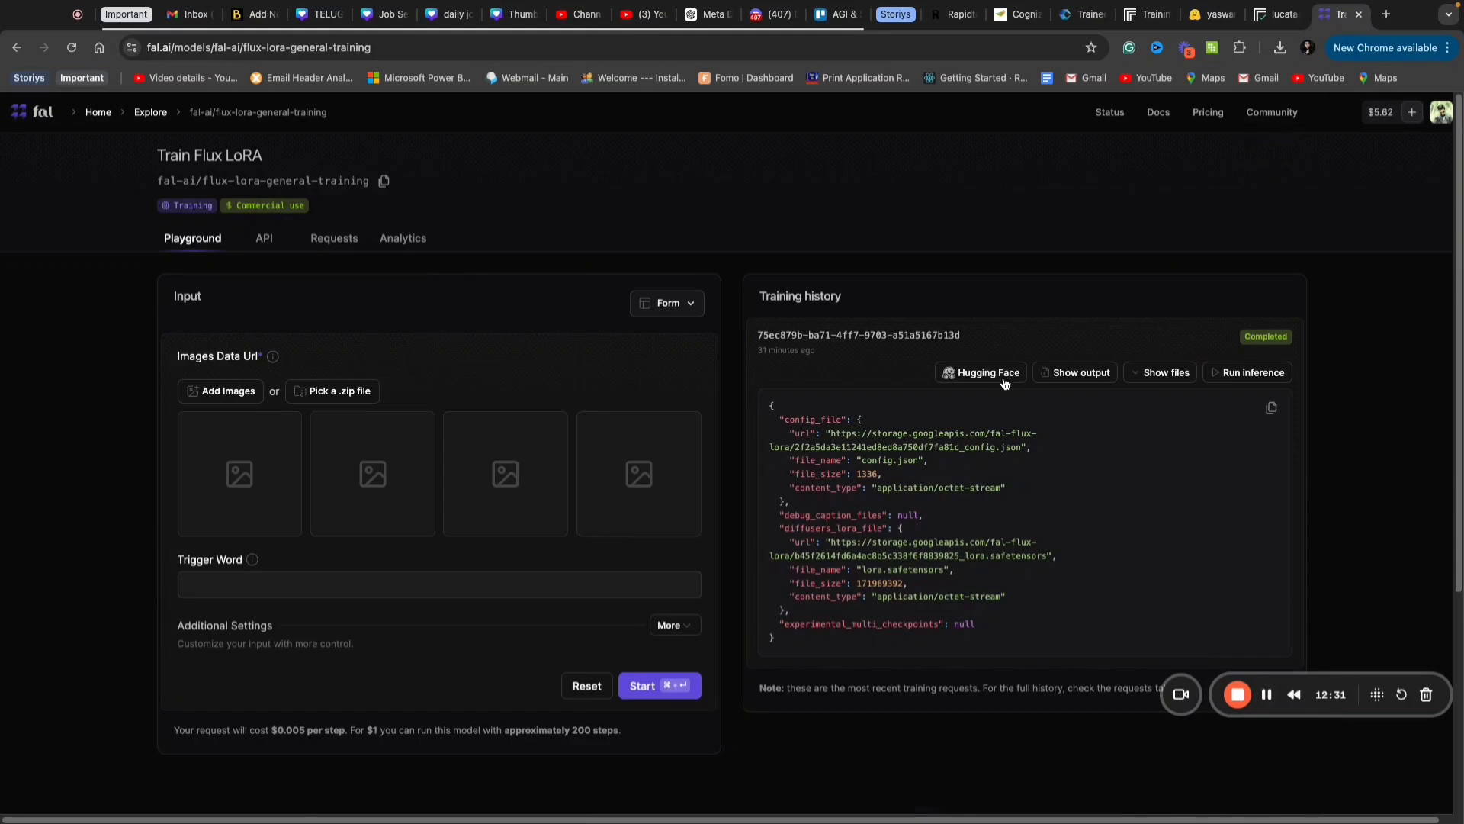
{"action": "left_click", "coordinate": [1003, 380]}
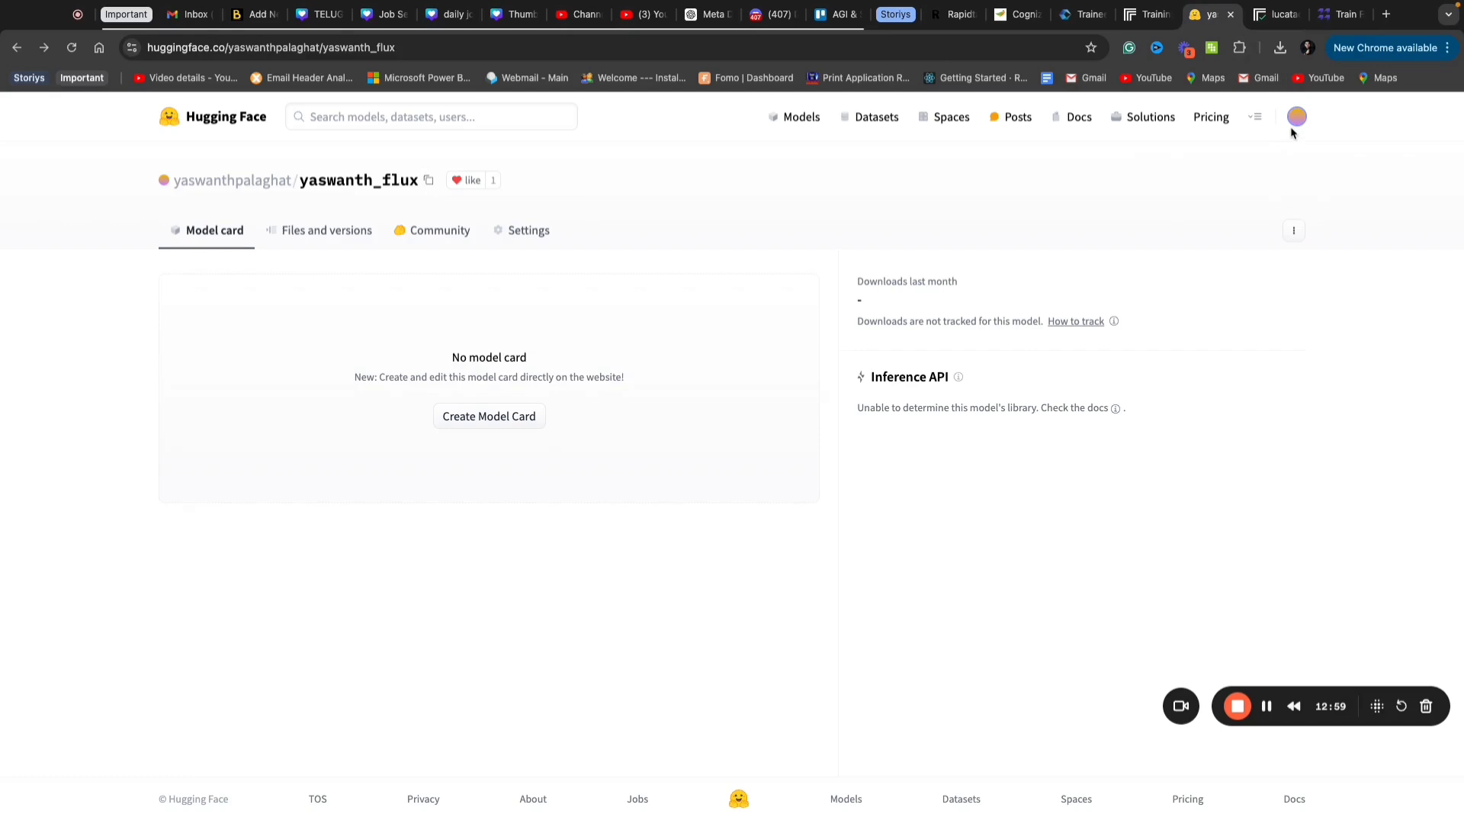
Open Hugging Face Access Tokens settings, briefly starting a write token before backing out.
{"action": "left_click", "coordinate": [1297, 116]}
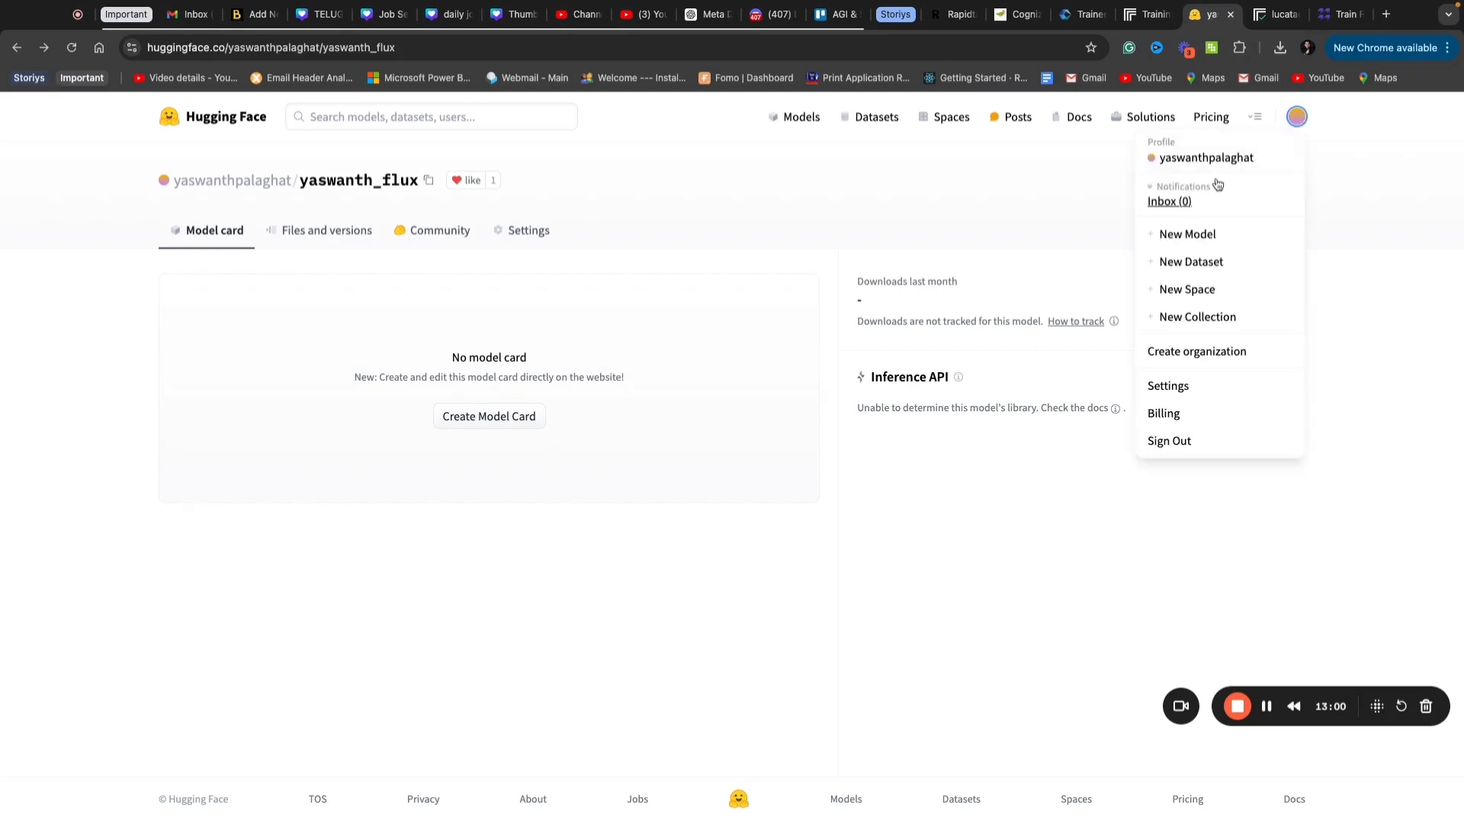
{"action": "left_click", "coordinate": [1182, 386]}
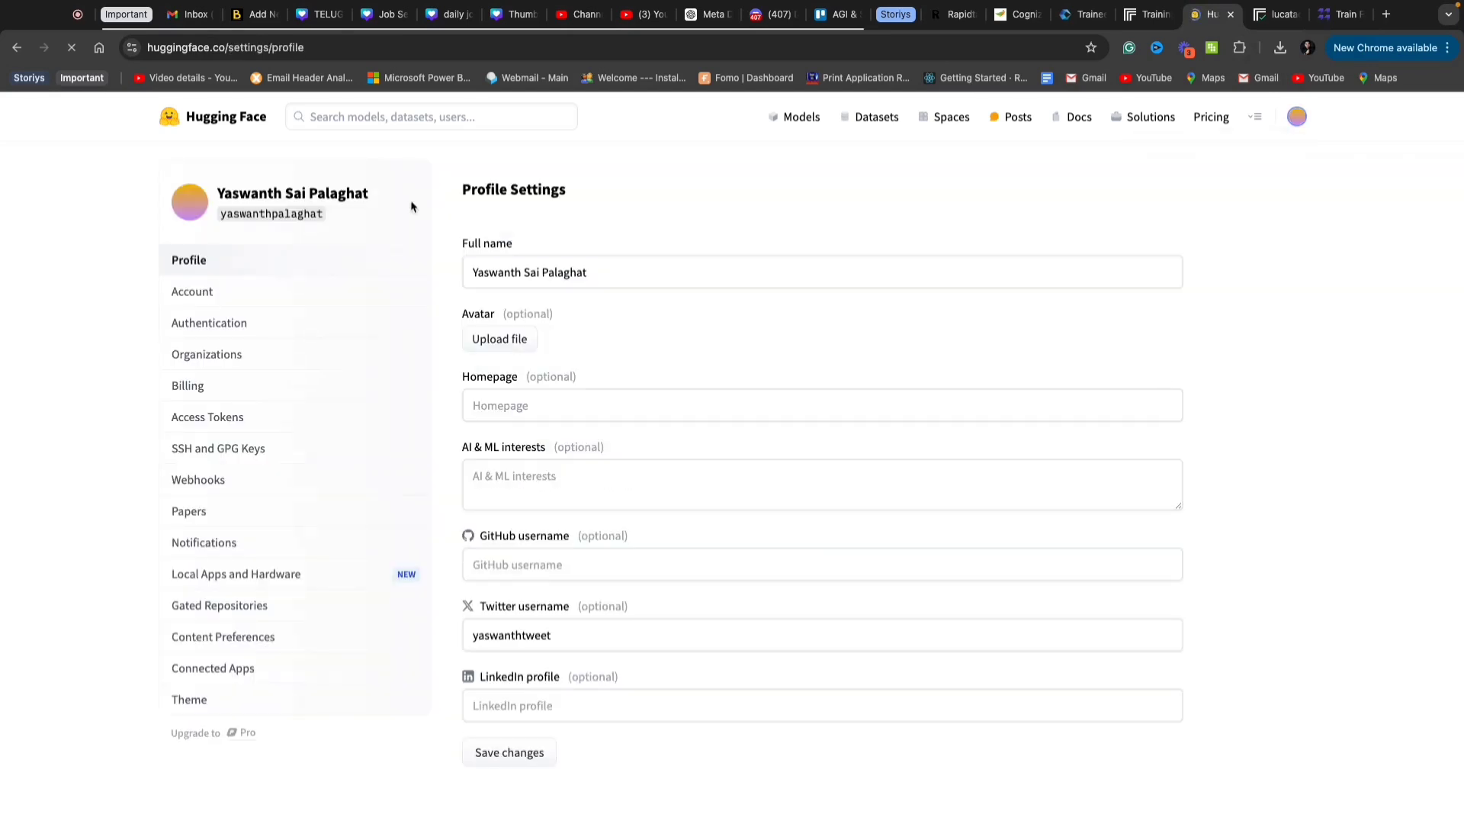
{"action": "left_click", "coordinate": [210, 417]}
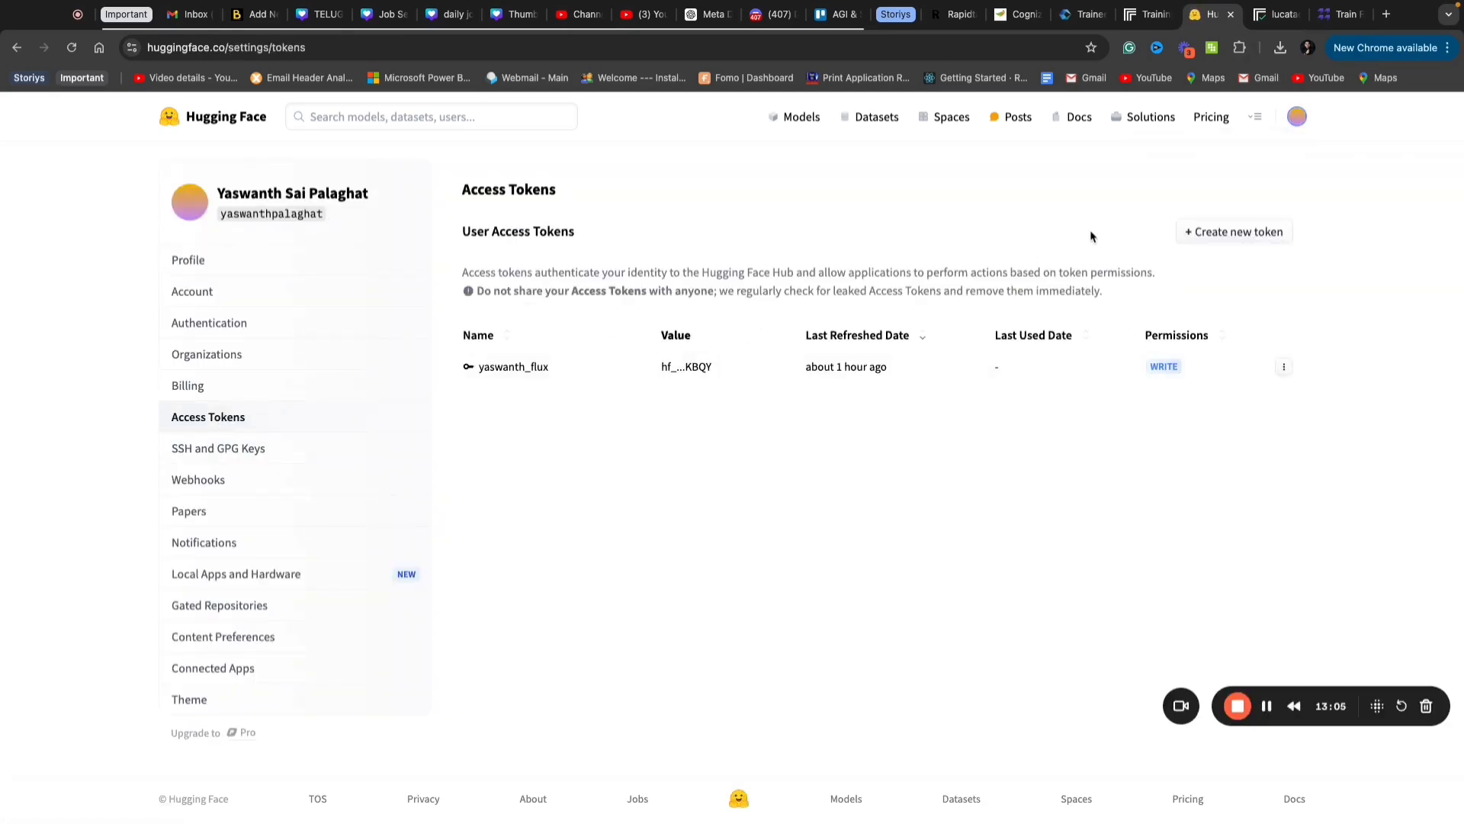
{"action": "left_click", "coordinate": [1232, 232]}
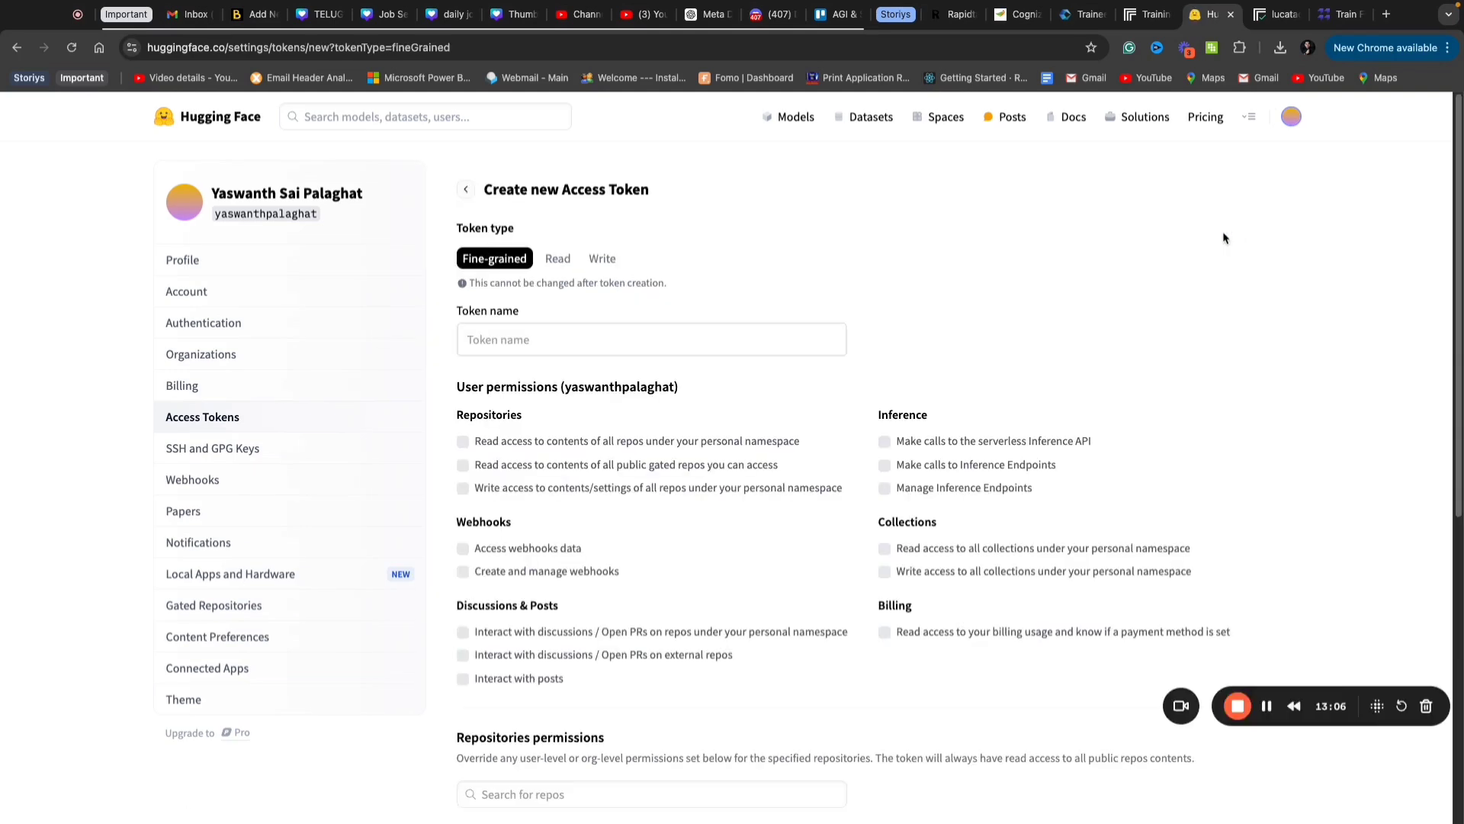
{"action": "left_click", "coordinate": [602, 259]}
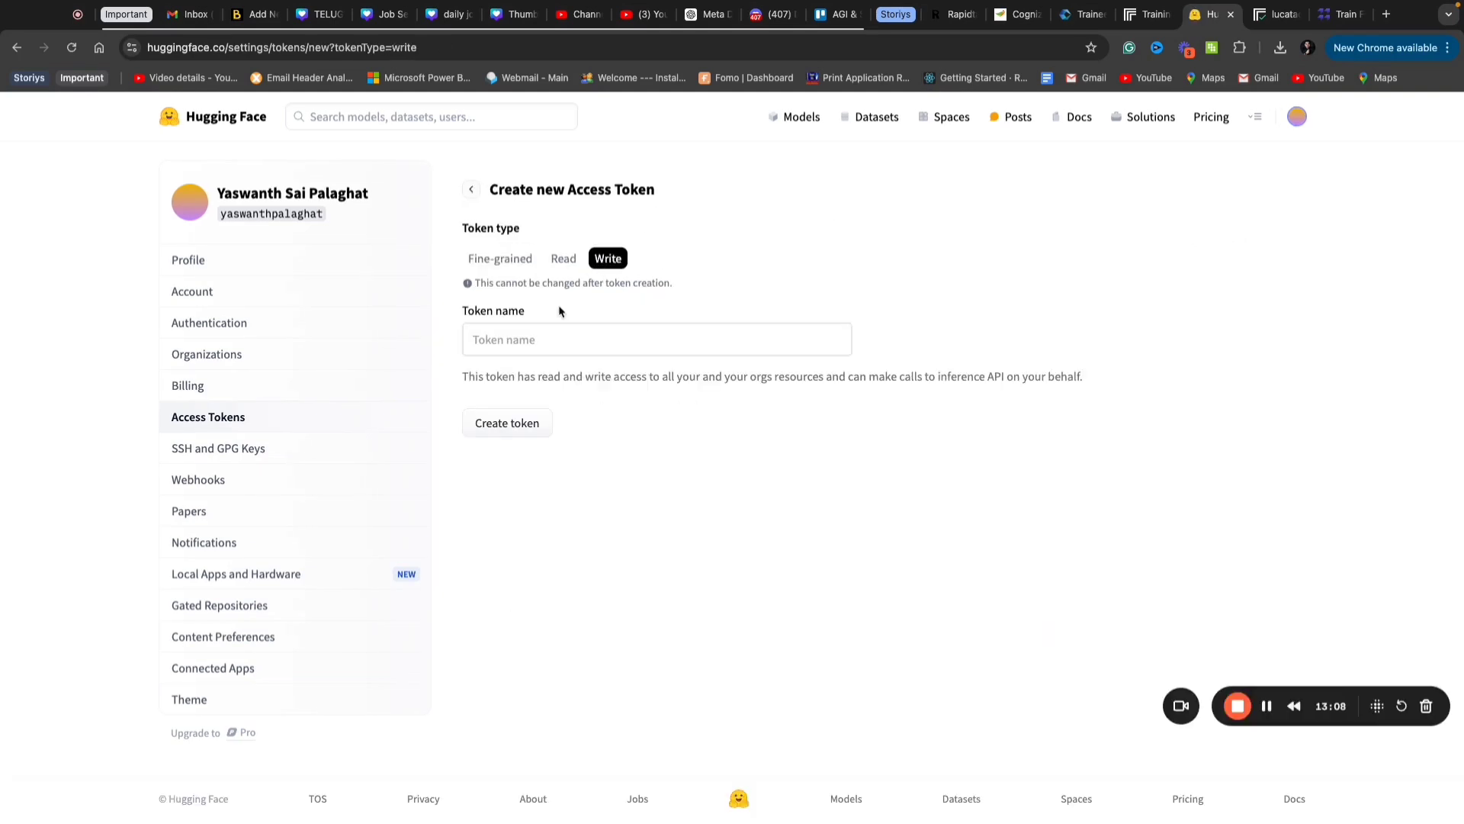
{"action": "left_click", "coordinate": [470, 190]}
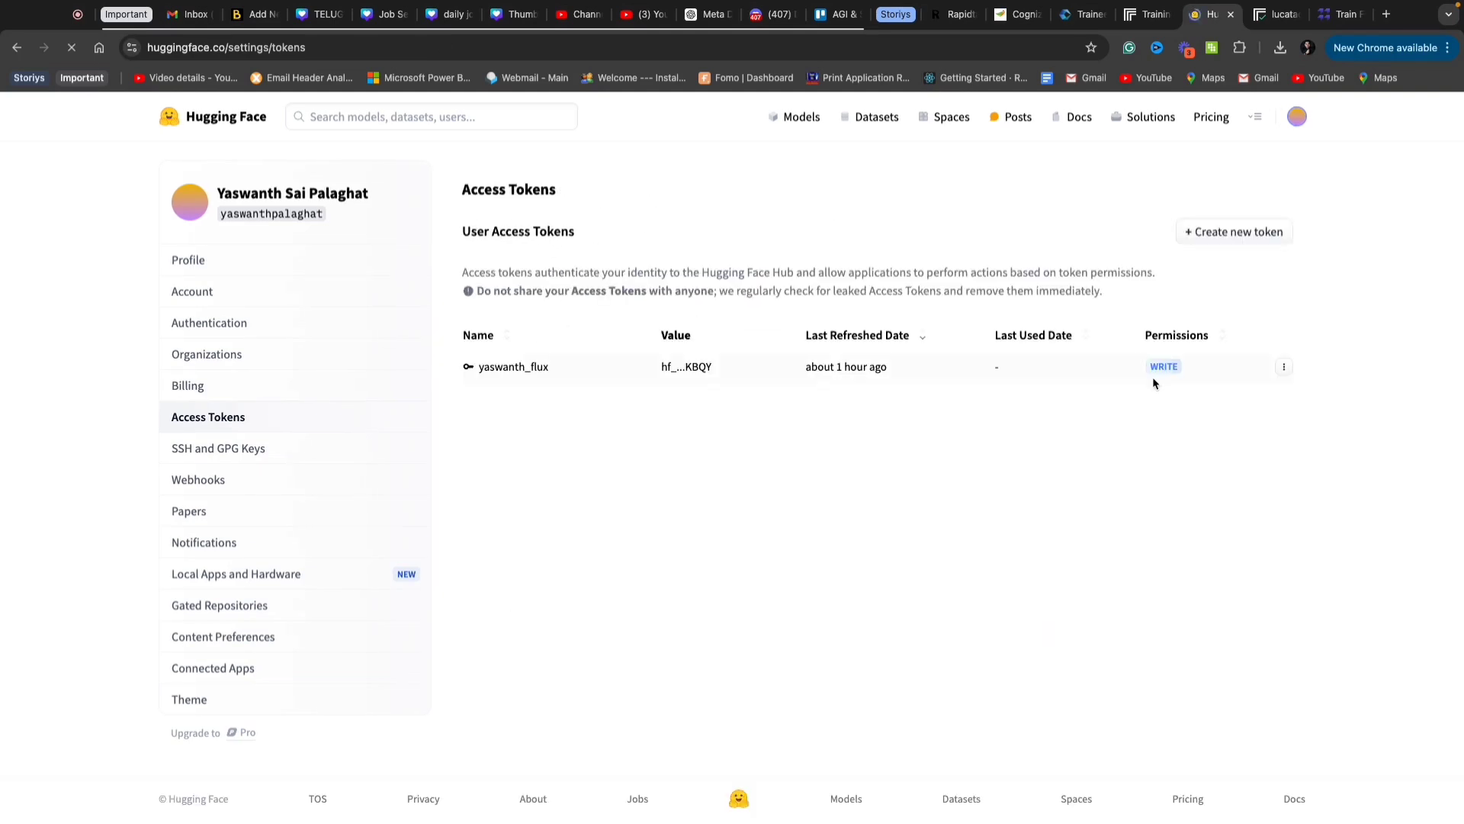
Invalidate and refresh the existing write token, copy its new value, and return to fal.ai.
{"action": "left_click", "coordinate": [1286, 369]}
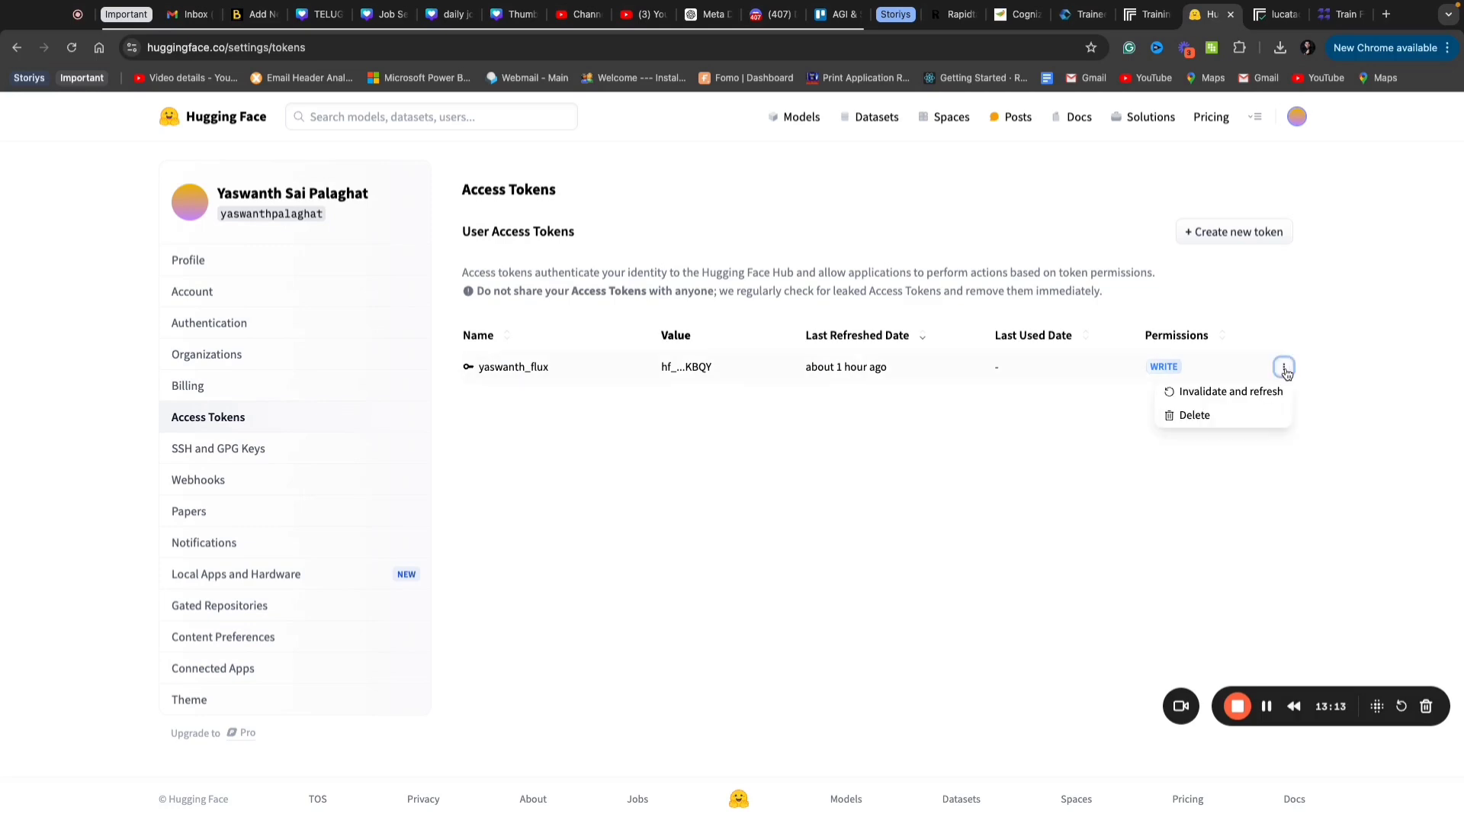
{"action": "left_click", "coordinate": [1260, 392]}
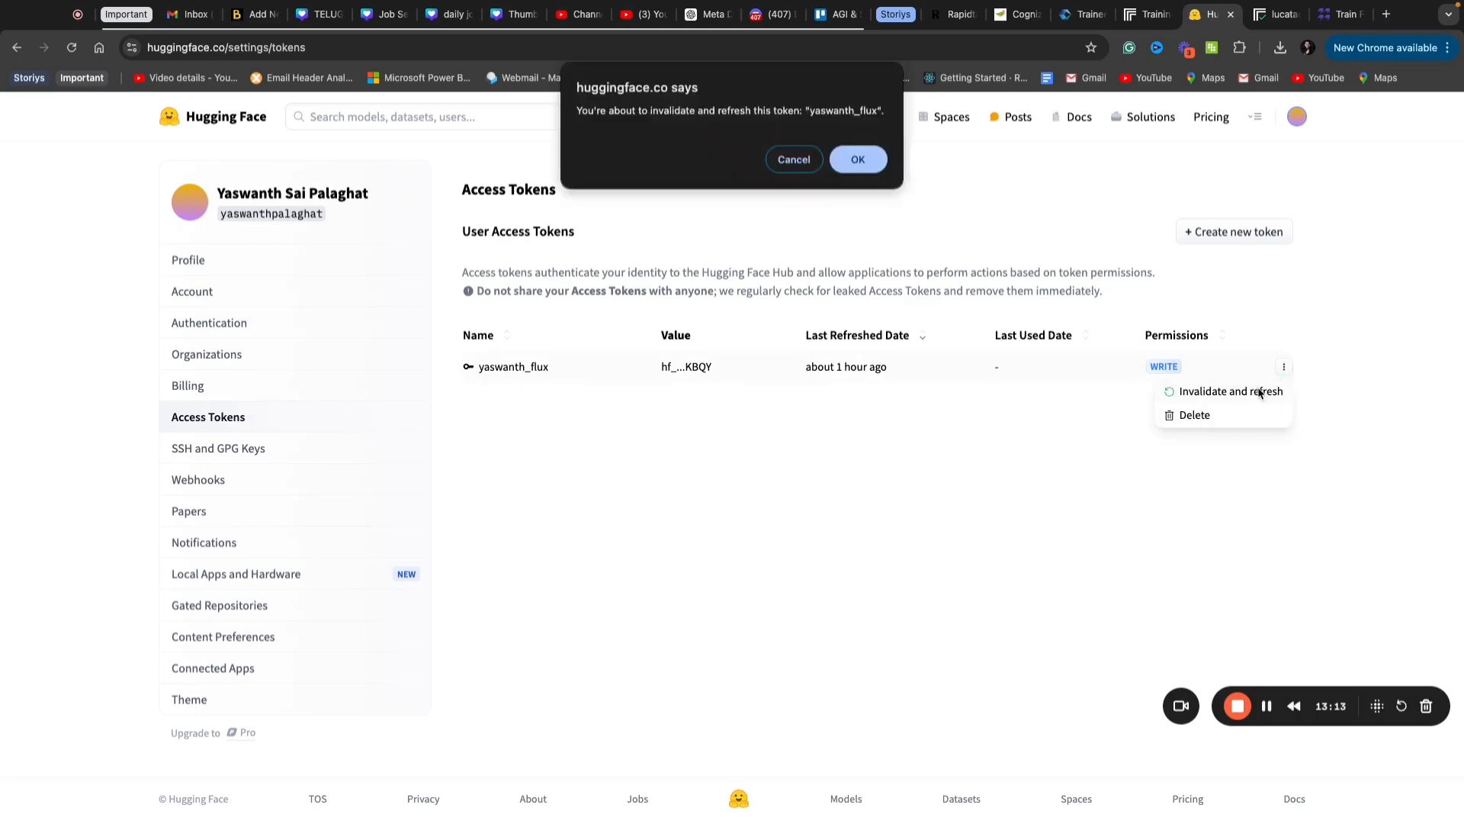
{"action": "left_click", "coordinate": [851, 162]}
{"action": "left_click", "coordinate": [899, 315]}
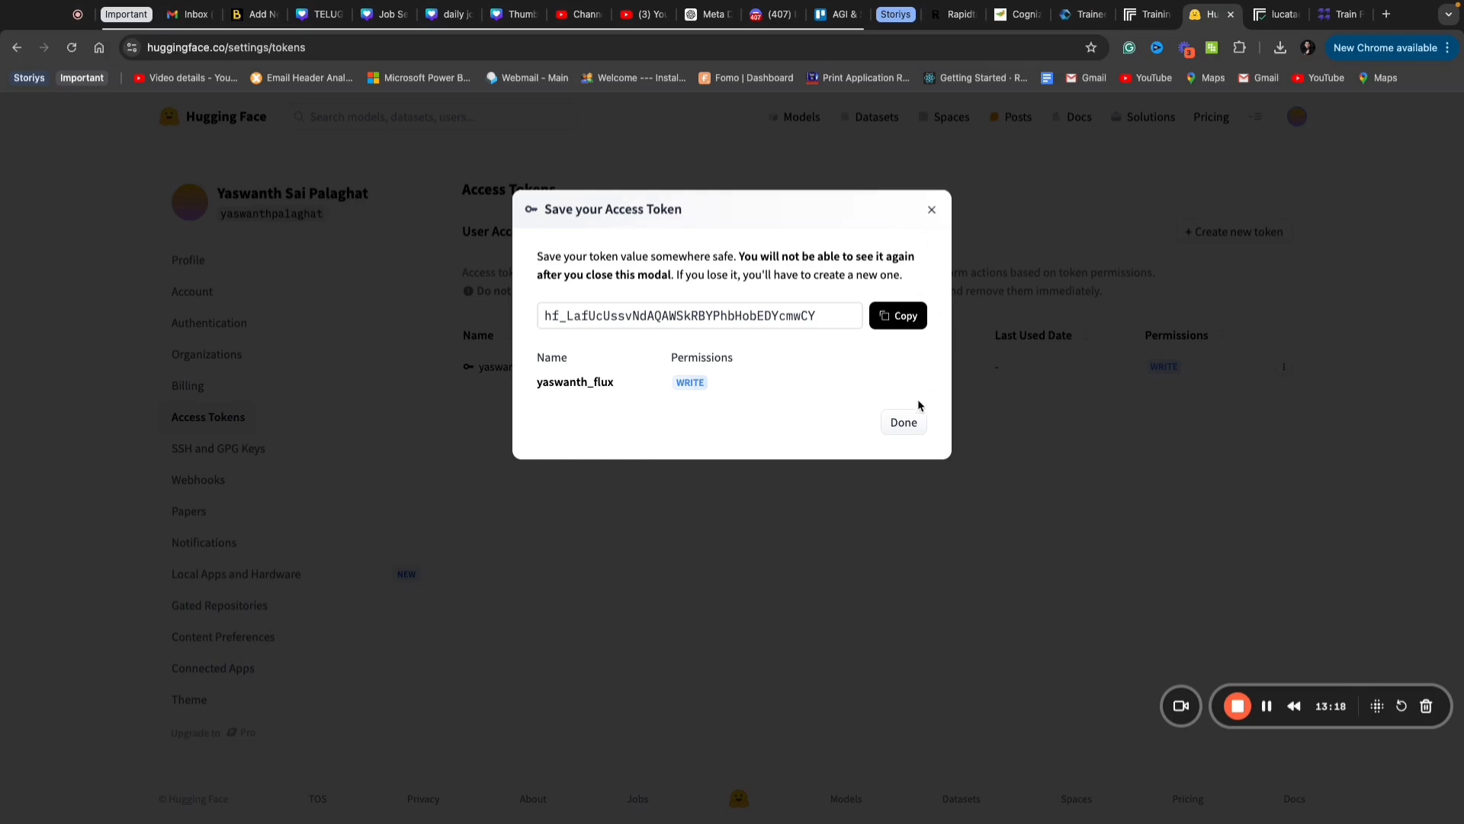
{"action": "left_click", "coordinate": [904, 422]}
{"action": "left_click", "coordinate": [1336, 14]}
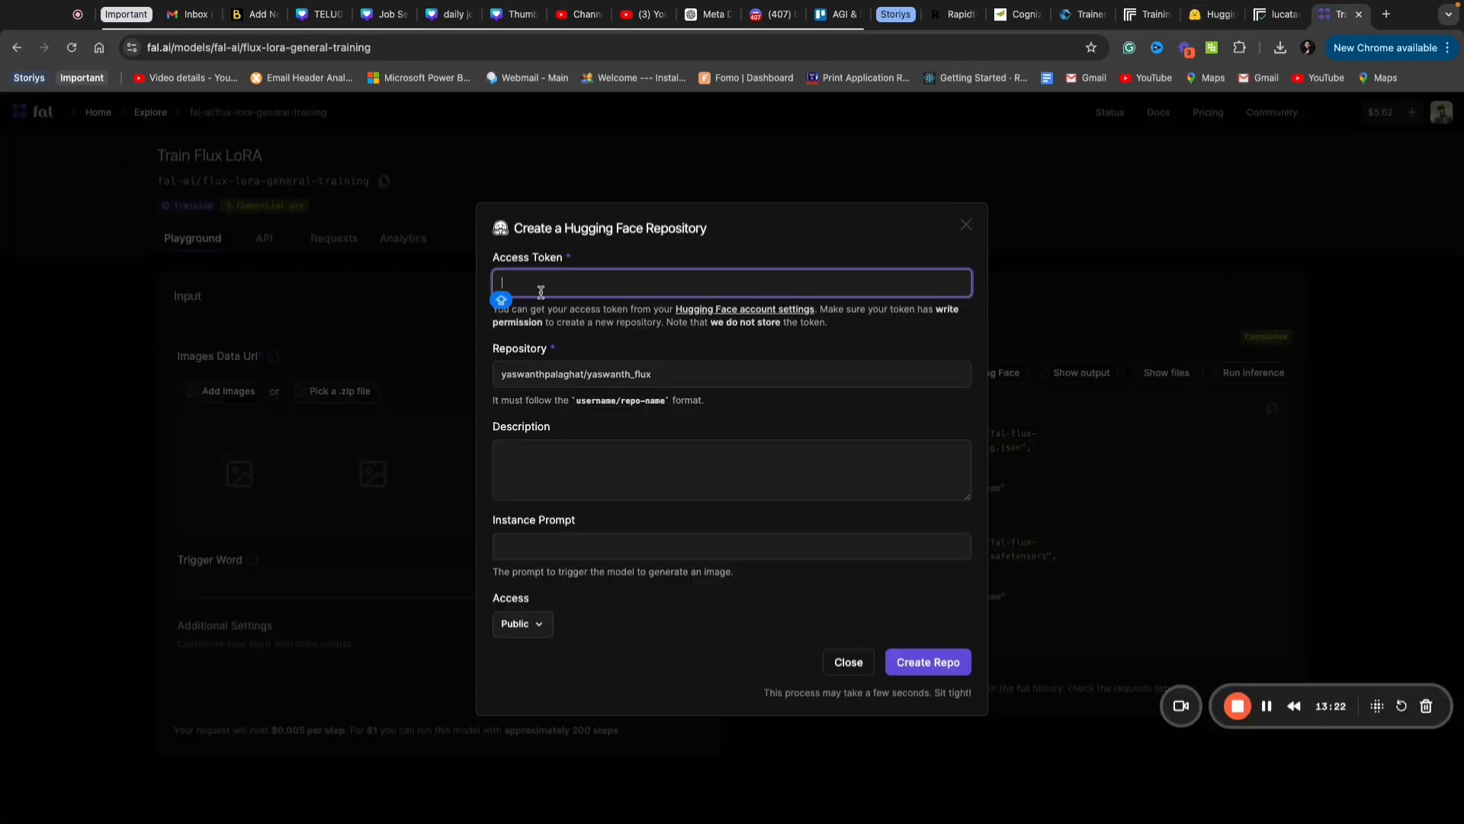
Paste the refreshed token, set the repository name to the person's name, and create the repo.
{"action": "key", "text": "super+v"}
{"action": "left_click", "coordinate": [652, 374]}
{"action": "key", "text": "alt+BackSpace"}
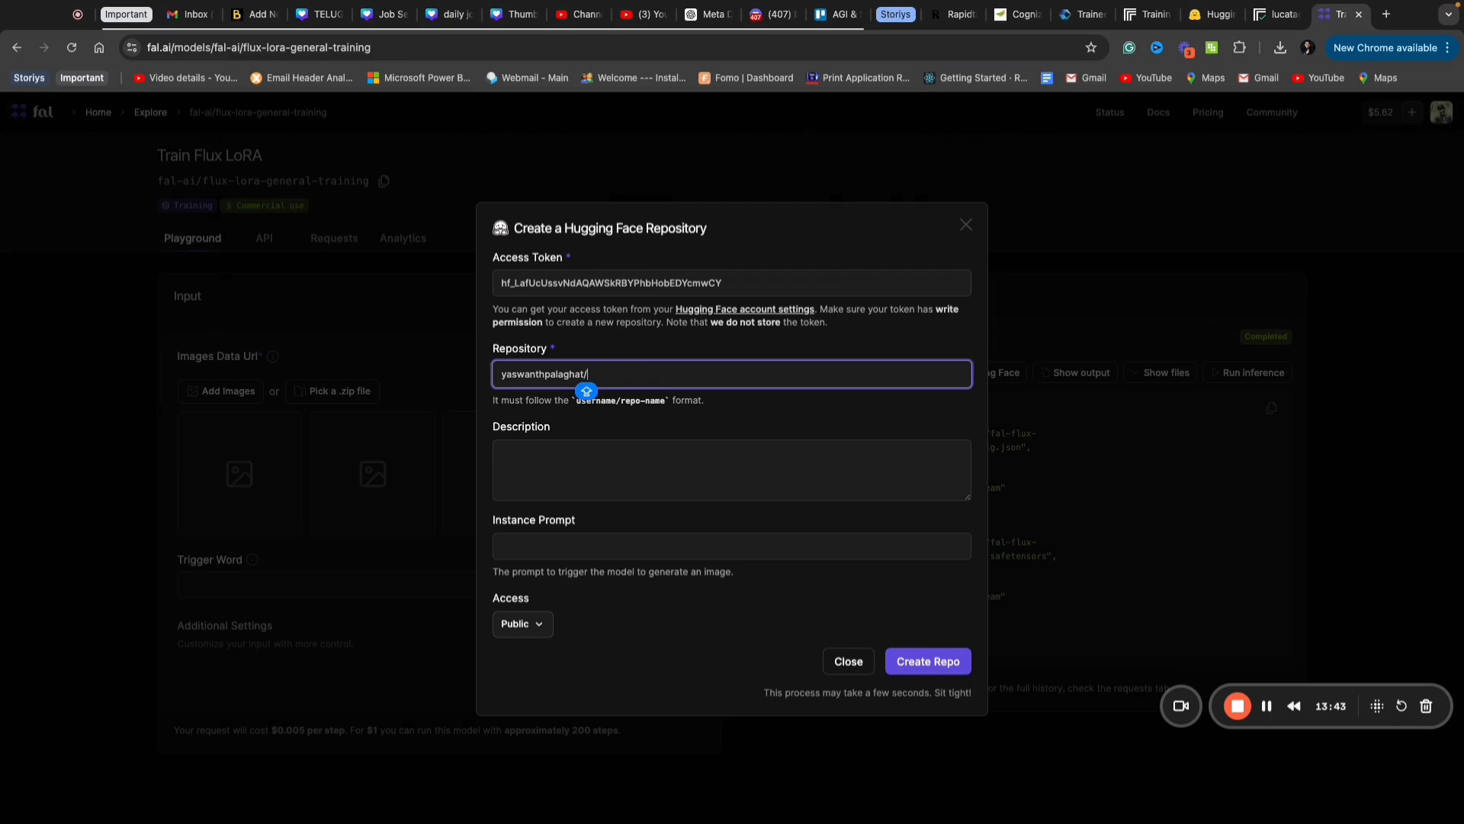
{"action": "type", "text": "YASWANTH"}
{"action": "left_click", "coordinate": [943, 660]}
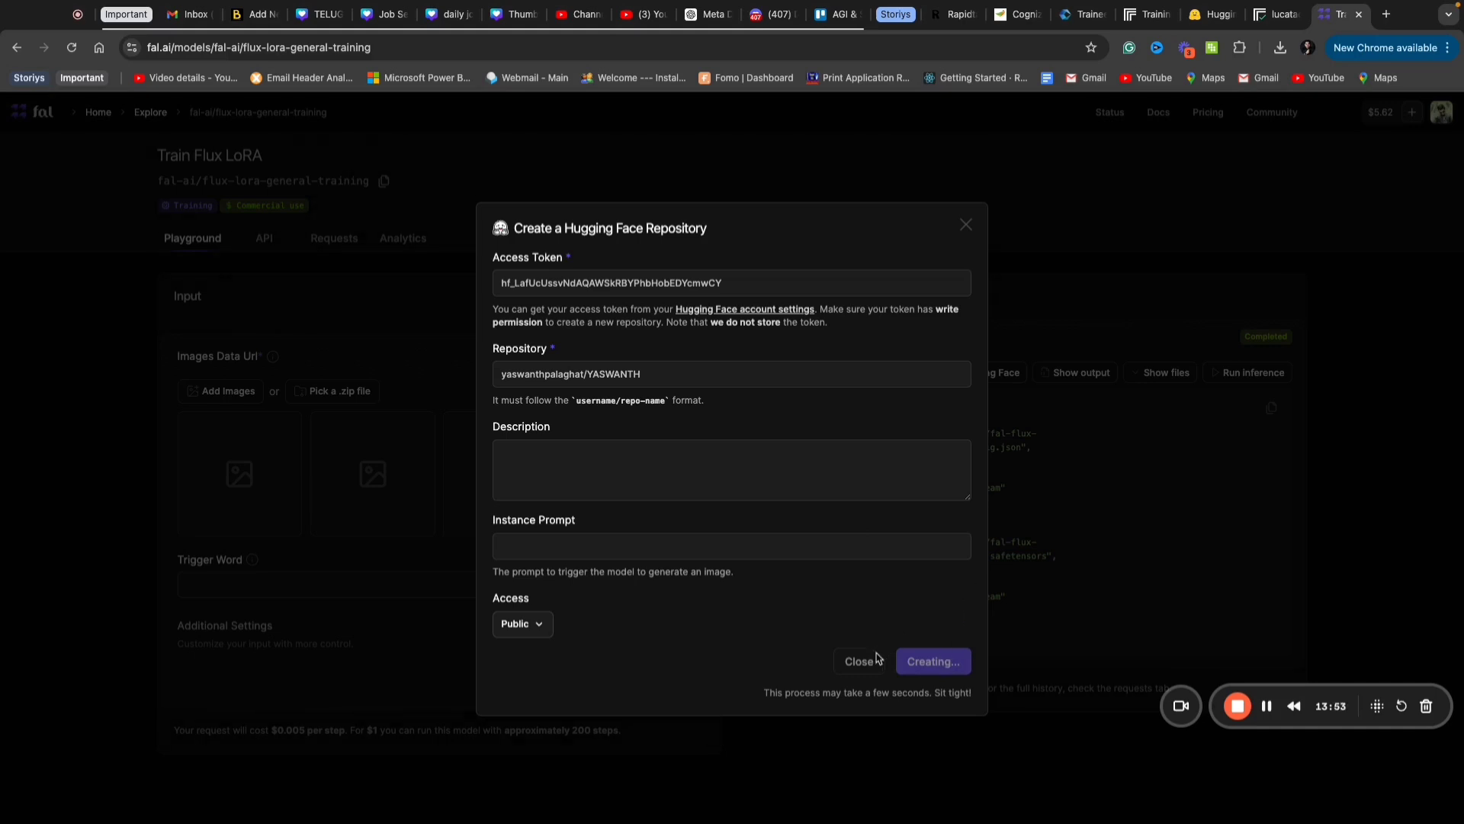
Run inference with the prompt starting 'LINKEDIN HEADSHOT OF' instead of 'Portrait photo of'.
{"action": "left_click", "coordinate": [1225, 373]}
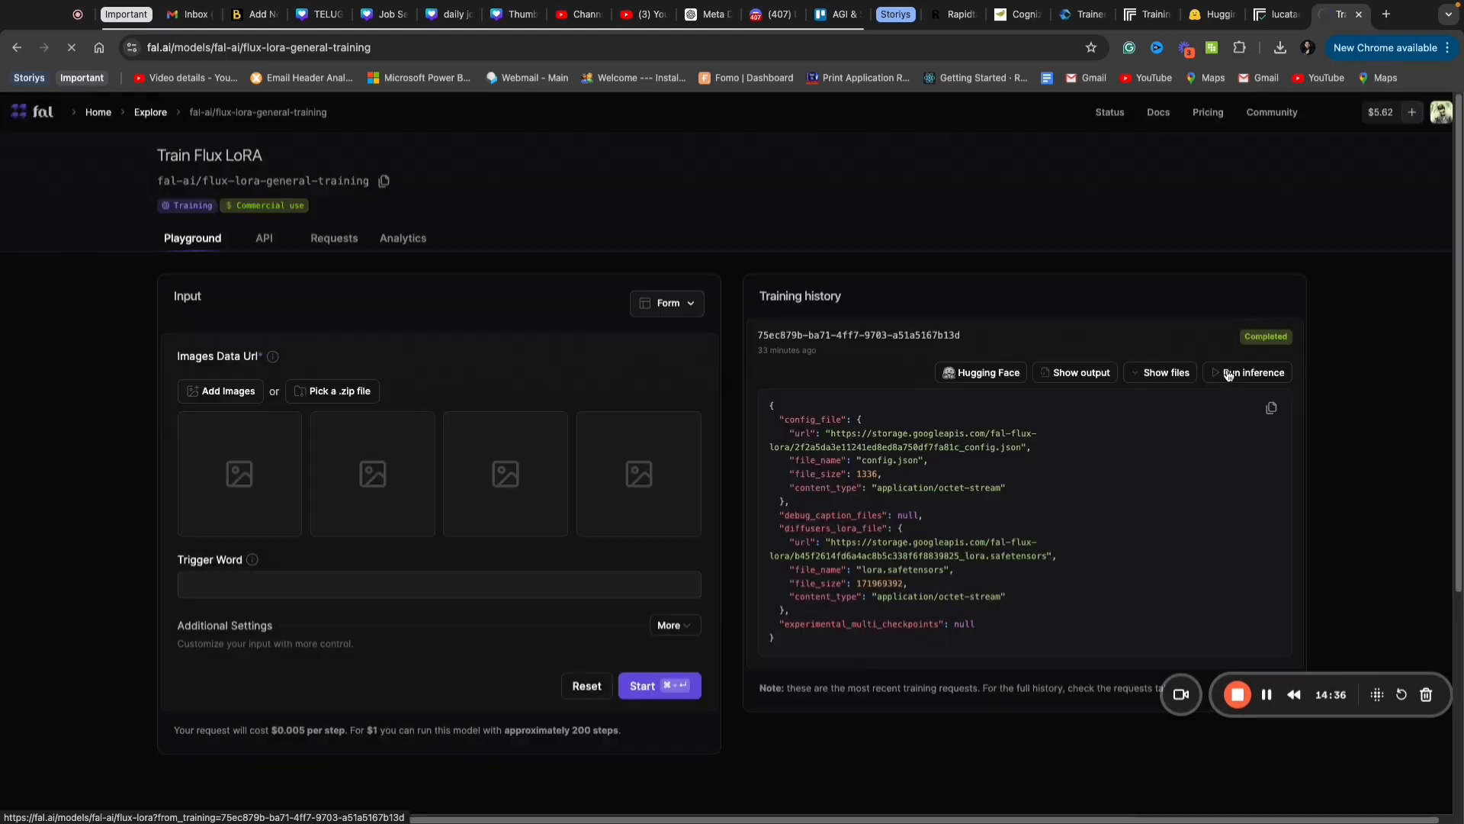
{"action": "left_click", "coordinate": [1226, 373]}
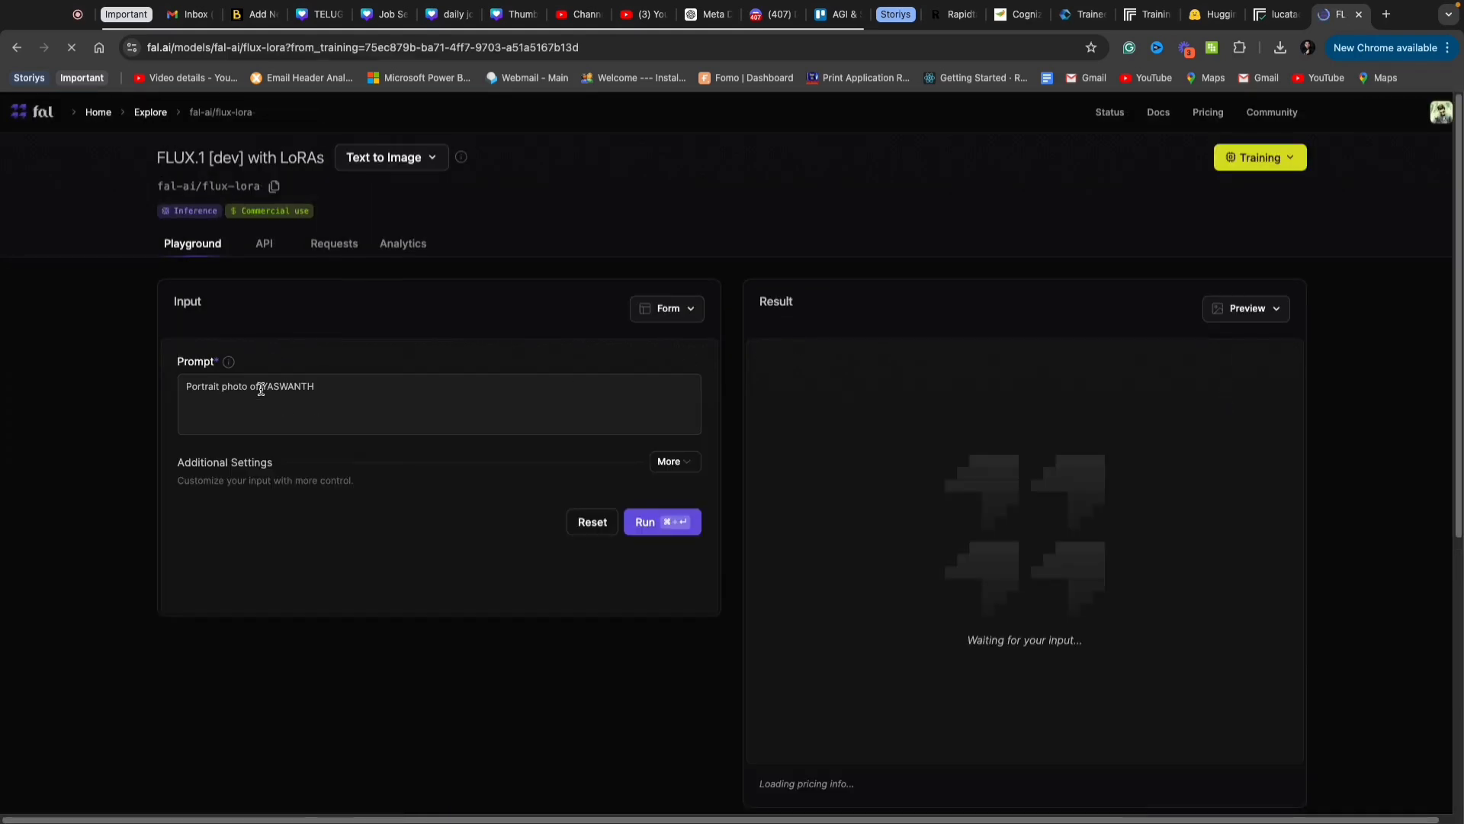
{"action": "left_click_drag", "start_coordinate": [261, 388], "coordinate": [177, 390]}
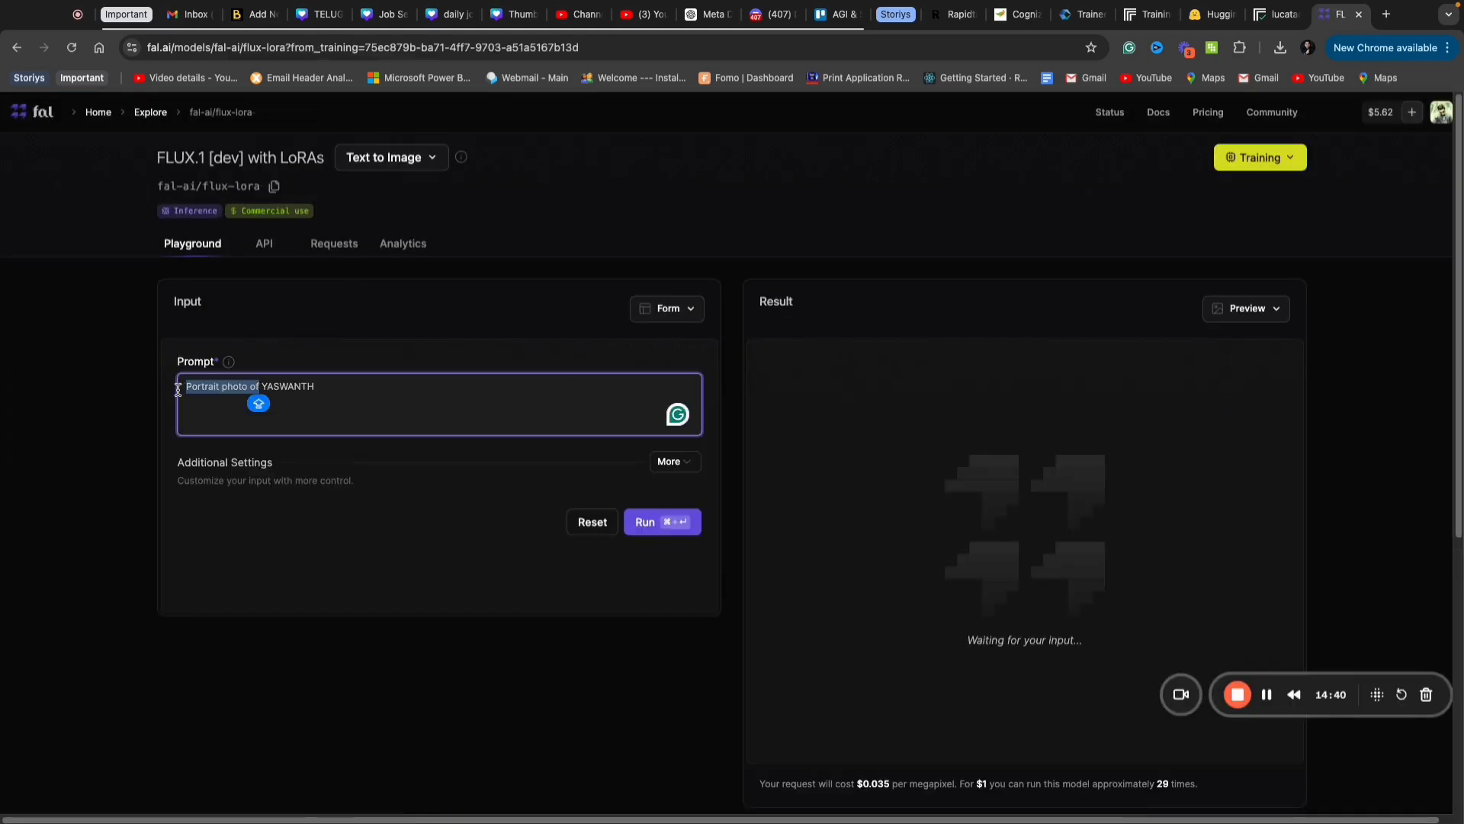
{"action": "type", "text": "LINKEDIN HE"}
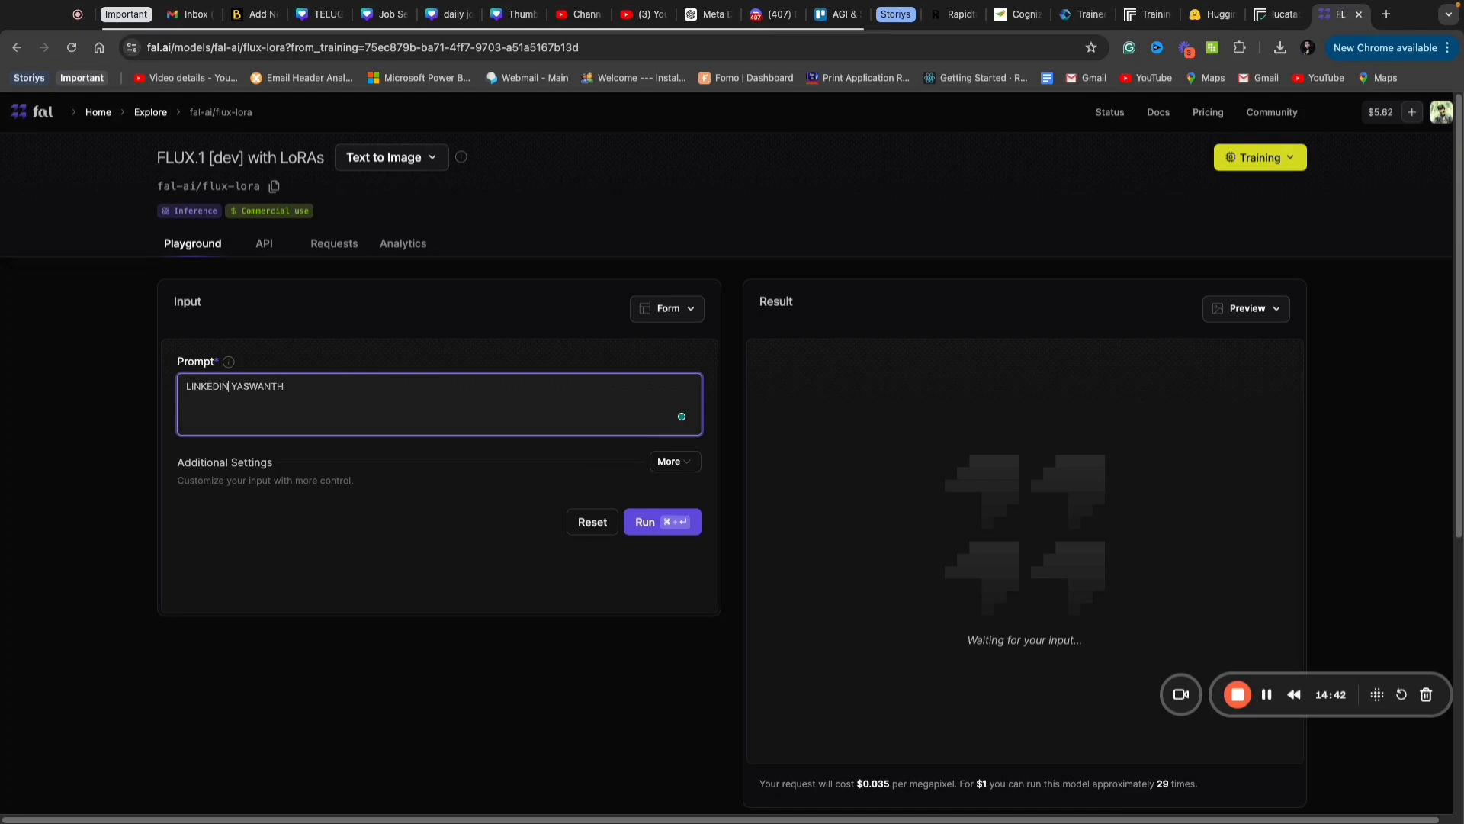
{"action": "type", "text": "ADSHOT OF"}
{"action": "left_click", "coordinate": [648, 526]}
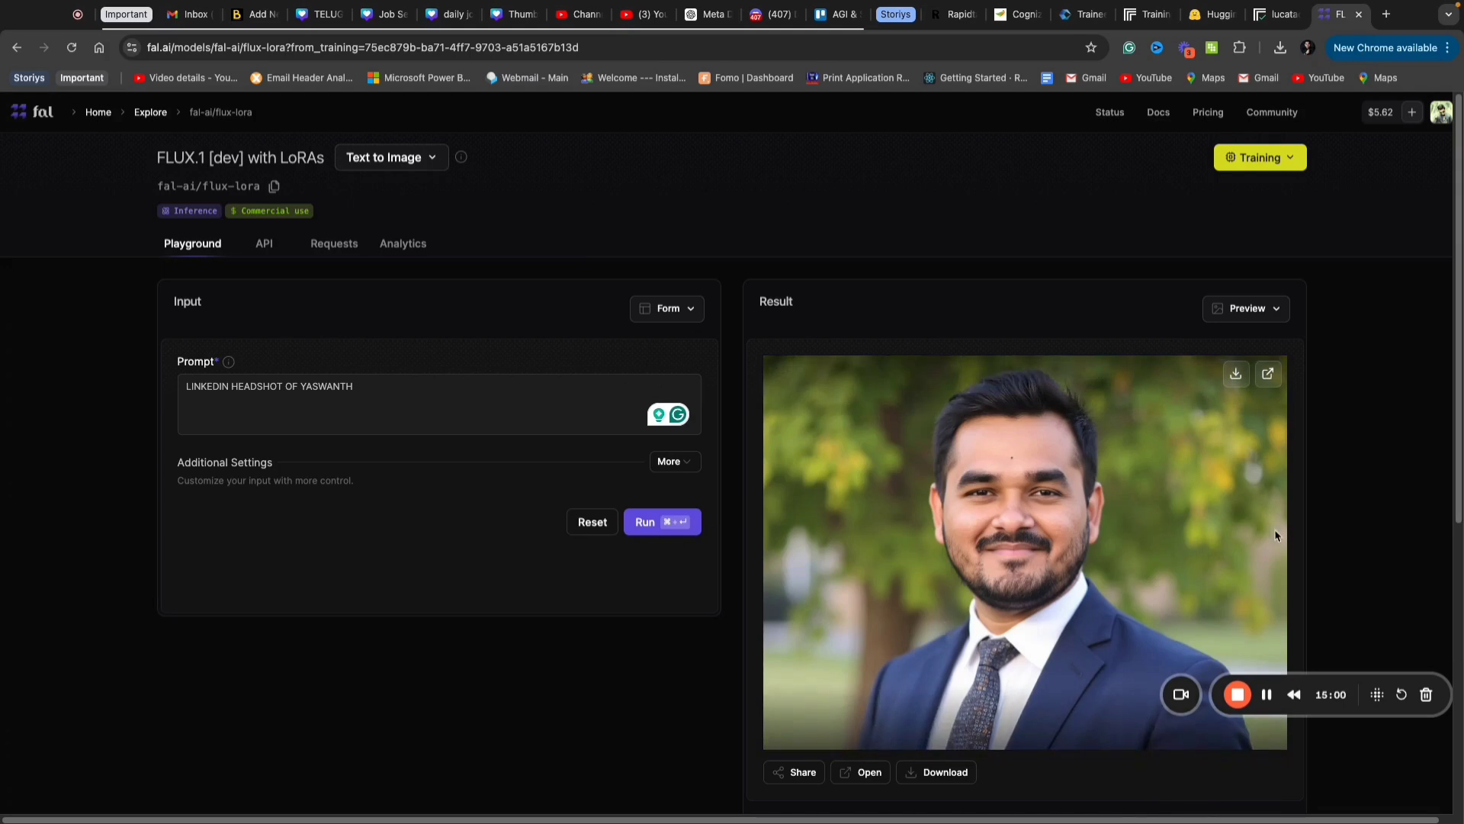
{"action": "scroll", "coordinate": [1365, 526], "scroll_direction": "down", "scroll_amount": 1}
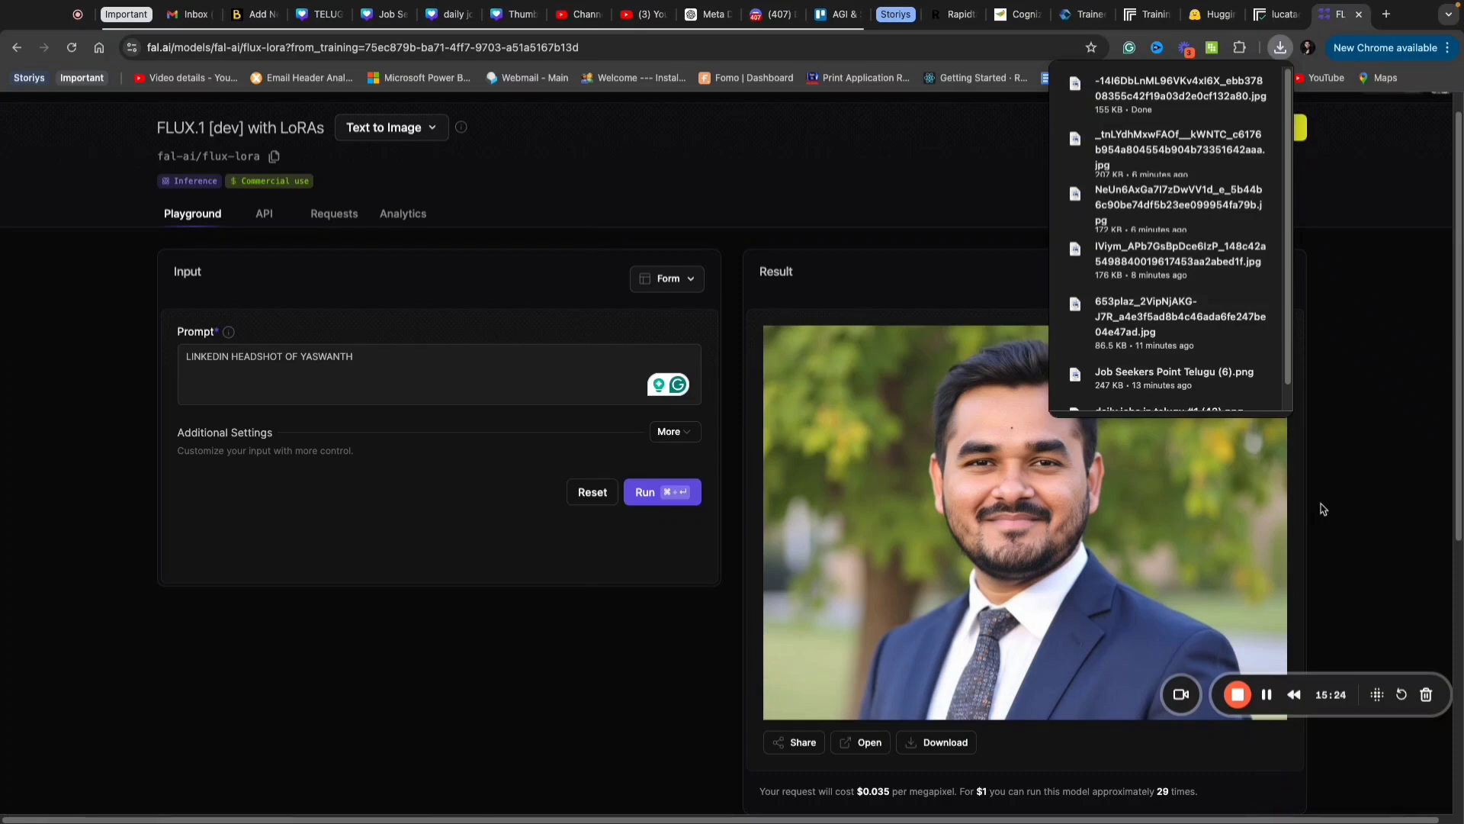
{"action": "scroll", "coordinate": [807, 621], "scroll_direction": "up", "scroll_amount": 1}
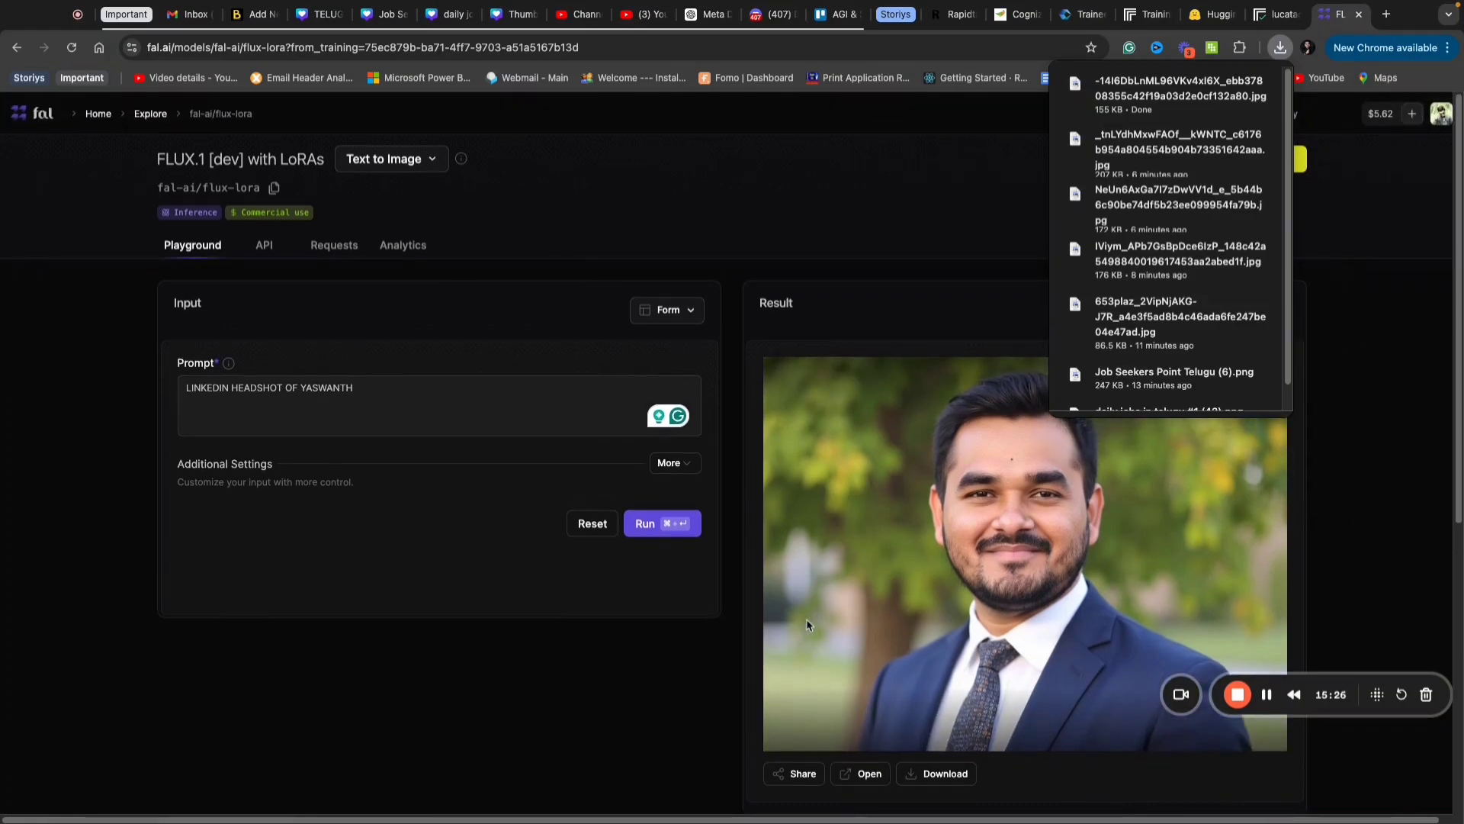